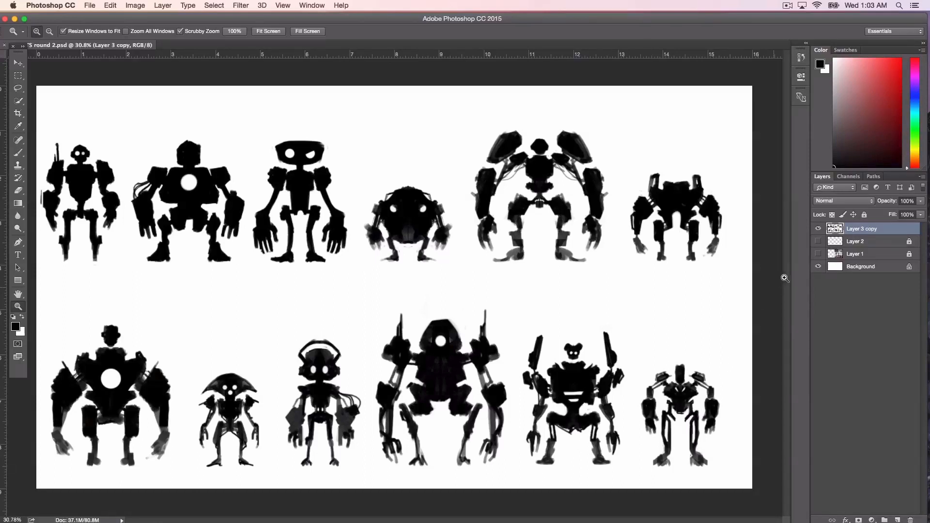
Show and unlock Layer 2, and move its handwritten word list into the gap between the two robot rows.
click(817, 241)
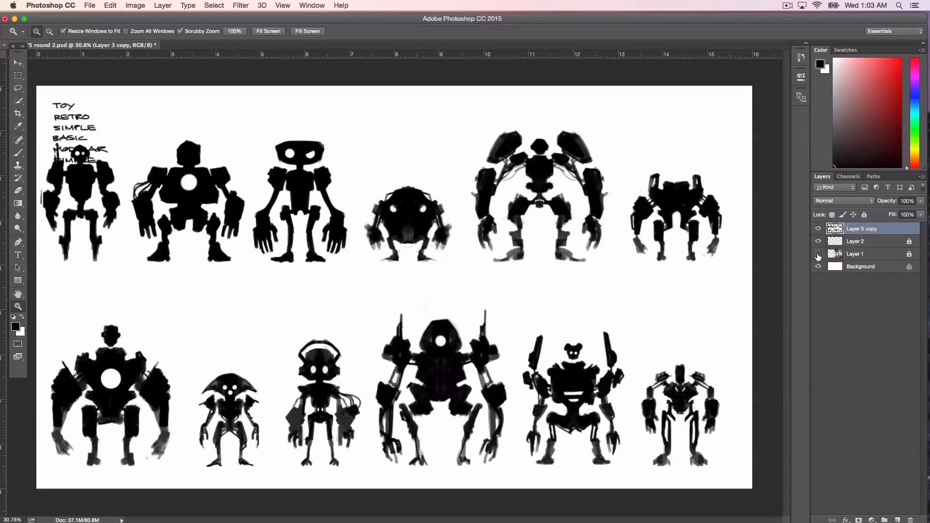
click(864, 215)
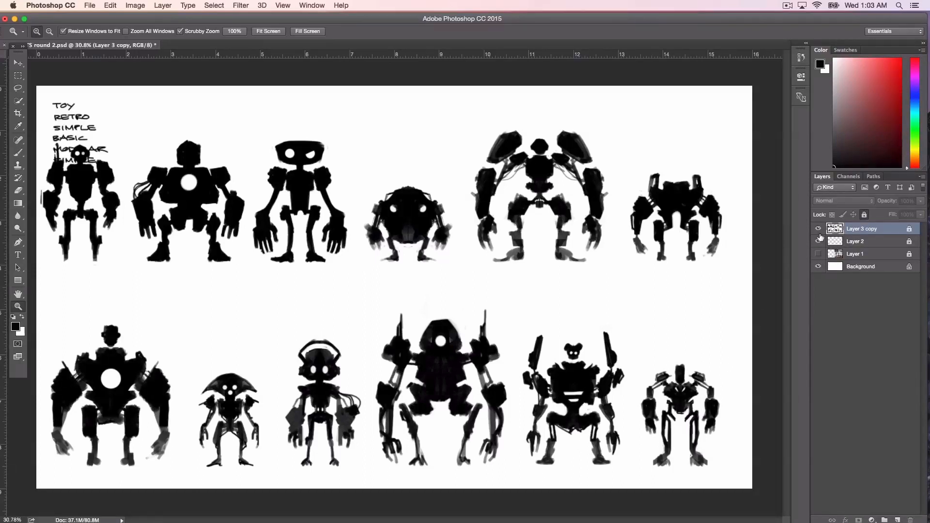
click(857, 238)
click(865, 215)
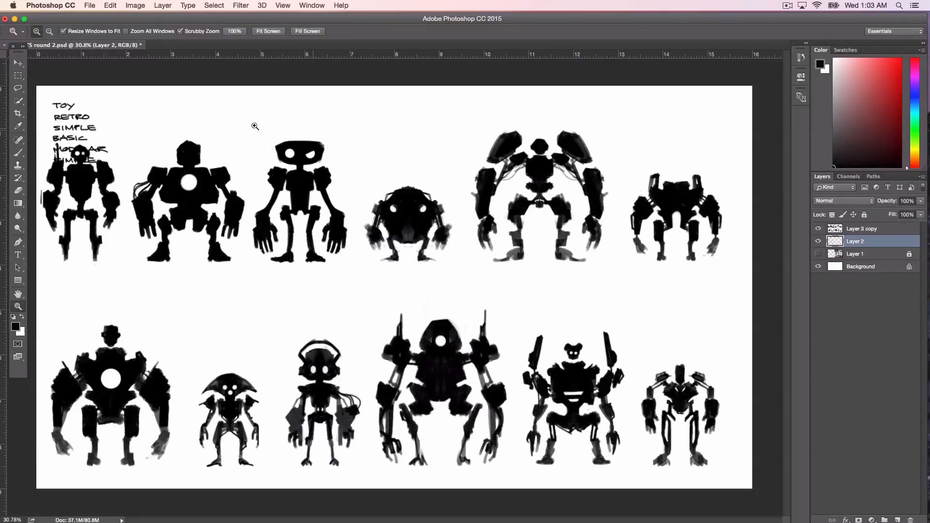
click(19, 63)
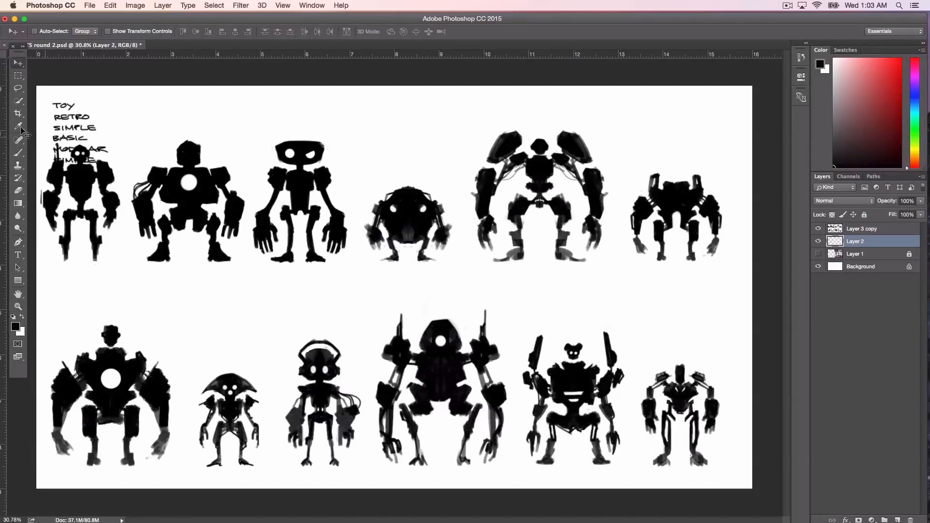
drag(63, 119, 192, 293)
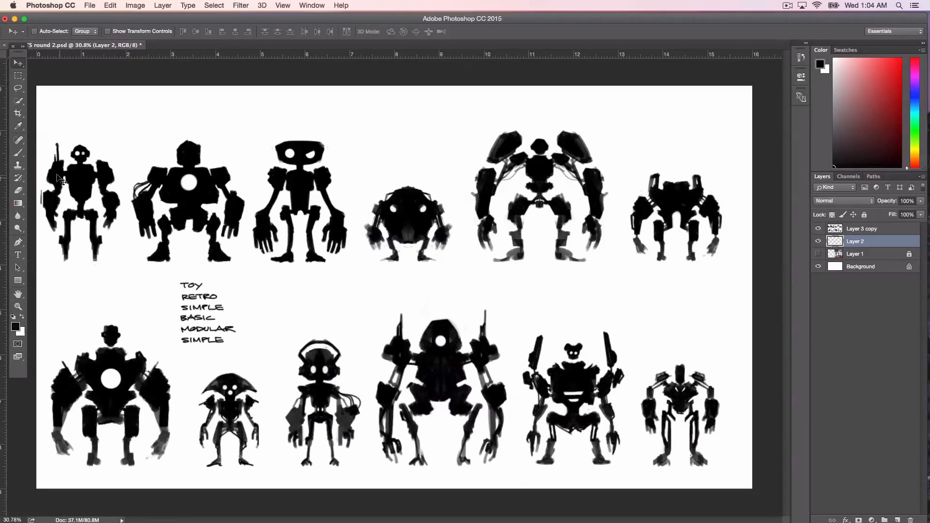
Paint check marks with a 30 px brush on Layer 3 copy below the first, third and fourth upper robots and the fifth lower robot.
click(21, 154)
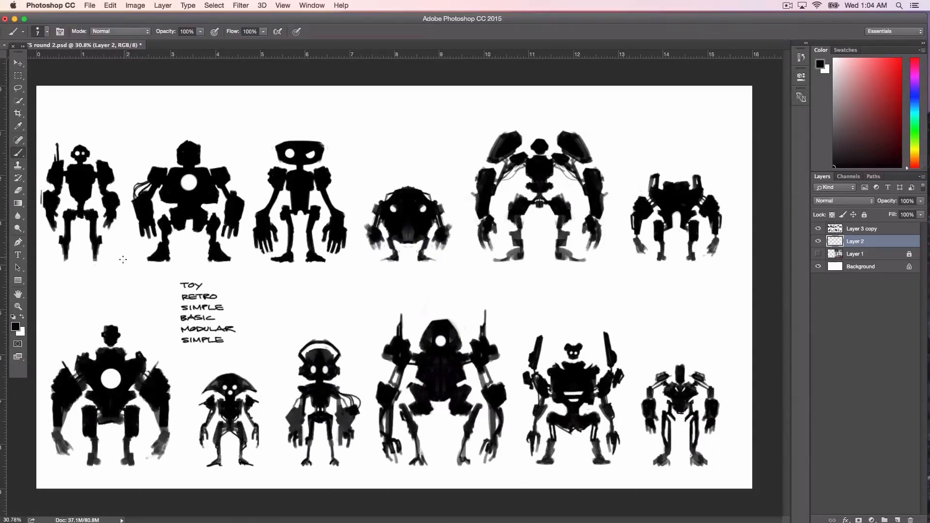
key(alt+])
key(])
key(])
key(])
key(])
key(])
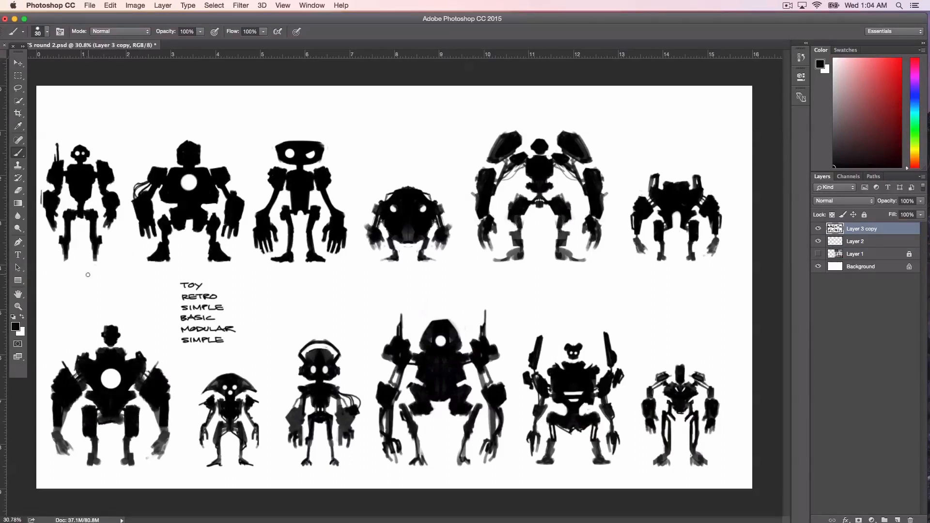
key(])
mouse_move(79, 275)
mouse_down()
mouse_move(85, 282)
mouse_move(105, 269)
mouse_up()
key([)
mouse_move(305, 275)
mouse_down()
mouse_move(310, 284)
mouse_move(320, 273)
mouse_up()
mouse_move(406, 275)
mouse_down()
mouse_move(413, 290)
mouse_move(433, 270)
mouse_up()
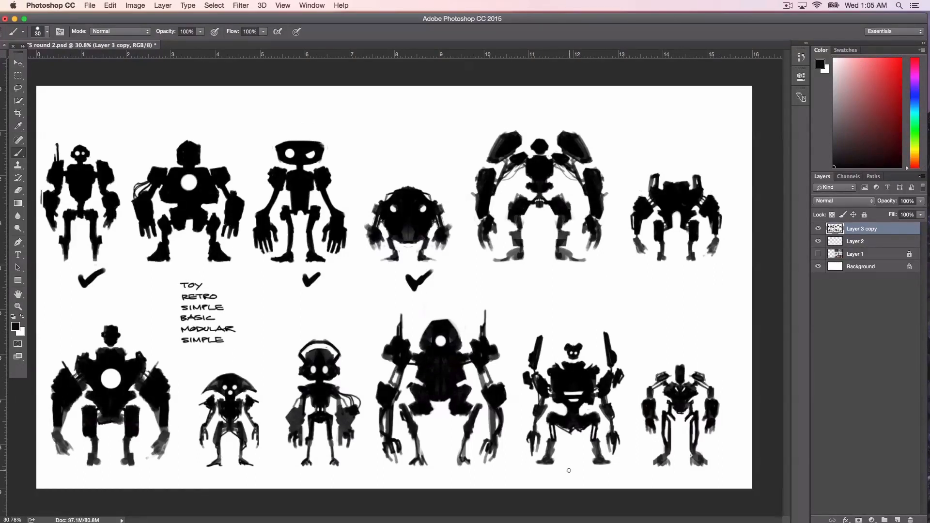
mouse_move(565, 470)
mouse_down()
mouse_move(572, 480)
mouse_move(581, 464)
mouse_up()
Duplicate Layer 3 copy, and hide the original Layer 3 copy and Layer 2.
drag(886, 232, 897, 520)
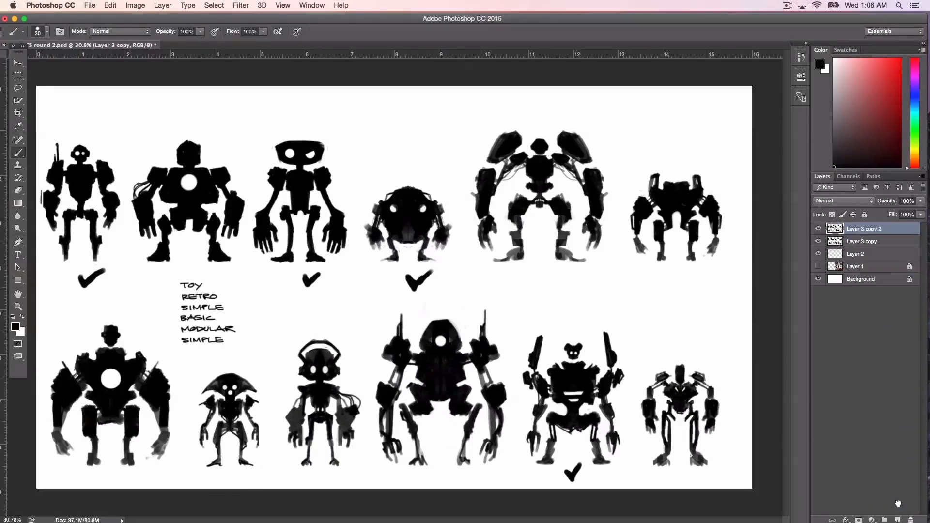
click(818, 241)
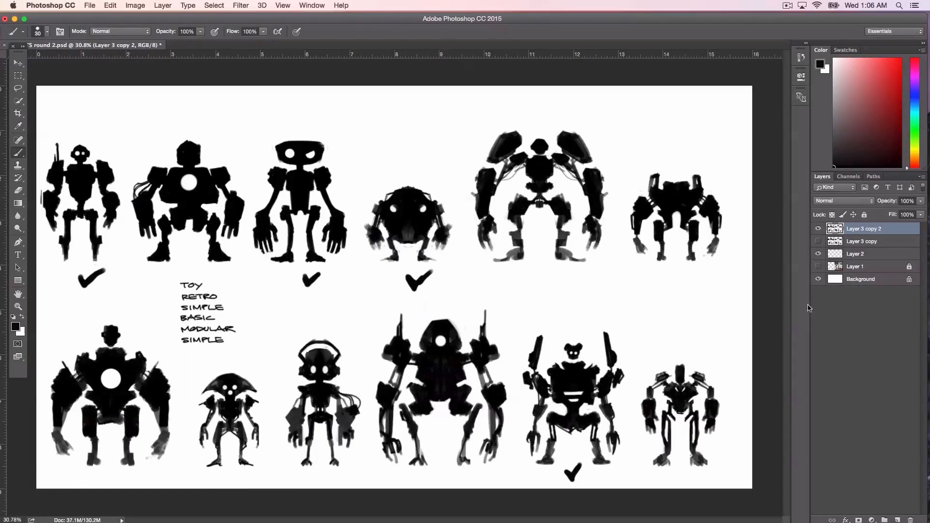
click(818, 253)
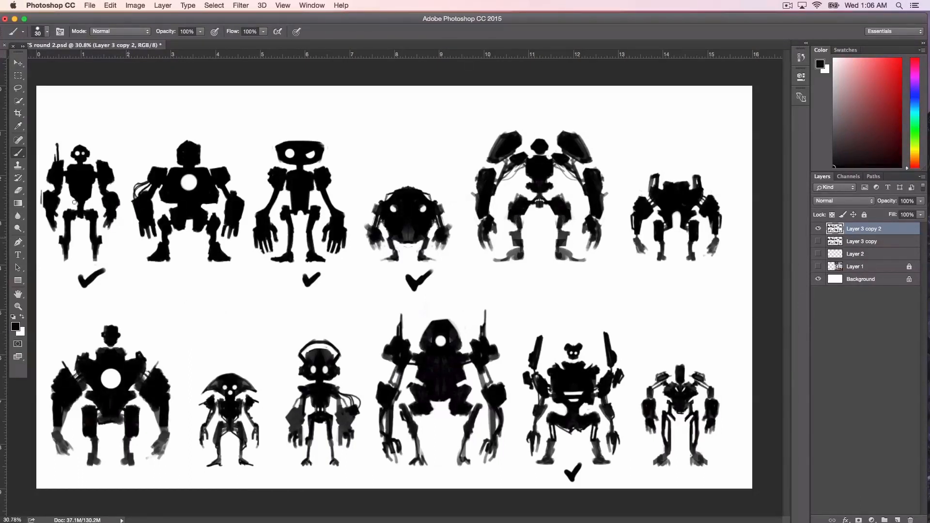
Lasso and delete all robots without a check mark, as well as the check marks below the four chosen robots.
click(22, 90)
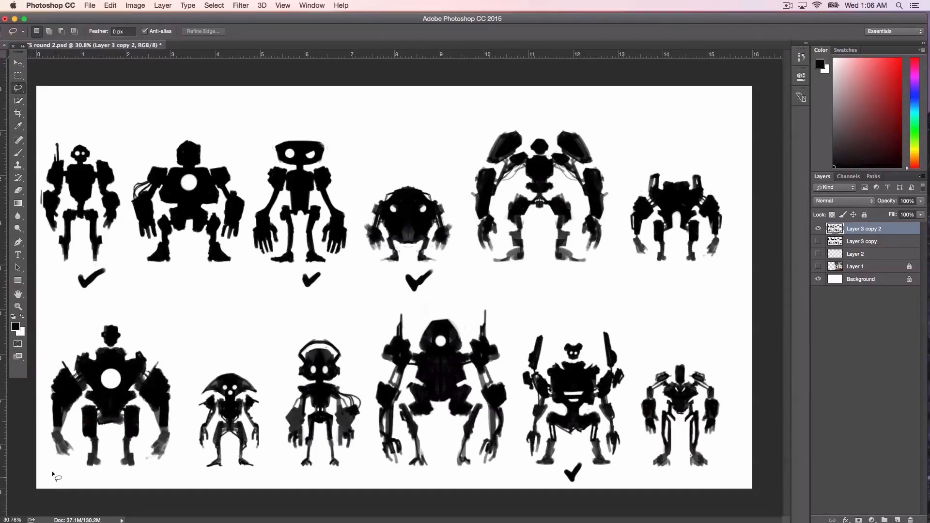
mouse_move(52, 474)
mouse_down()
mouse_move(40, 417)
mouse_move(67, 346)
mouse_move(128, 292)
mouse_move(129, 165)
mouse_move(255, 150)
mouse_up()
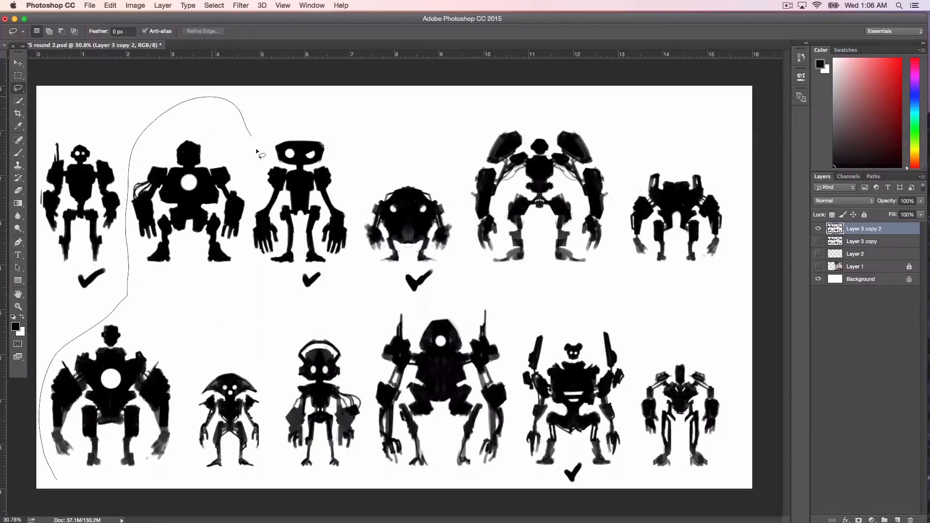
mouse_move(268, 294)
mouse_down()
mouse_move(419, 301)
mouse_move(466, 264)
mouse_move(454, 157)
mouse_move(567, 84)
mouse_move(715, 121)
mouse_move(738, 162)
mouse_move(746, 227)
mouse_move(738, 266)
mouse_move(694, 314)
mouse_move(744, 388)
mouse_move(725, 483)
mouse_move(636, 473)
mouse_move(638, 359)
mouse_move(596, 299)
mouse_move(522, 325)
mouse_move(509, 363)
mouse_move(519, 412)
mouse_move(493, 474)
mouse_move(77, 501)
mouse_up()
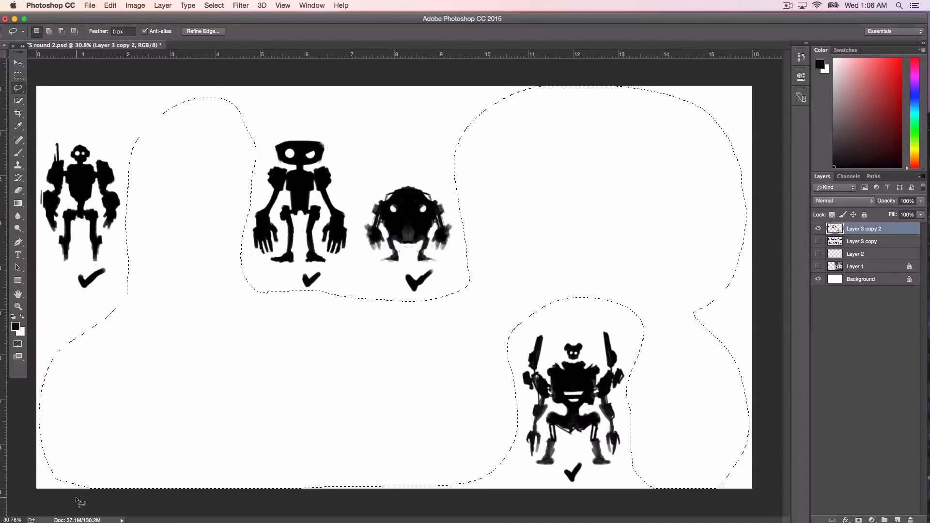
click(138, 248)
mouse_move(76, 268)
mouse_down()
mouse_move(289, 341)
mouse_move(475, 469)
mouse_move(588, 472)
mouse_move(478, 439)
mouse_move(448, 266)
mouse_move(155, 259)
mouse_up()
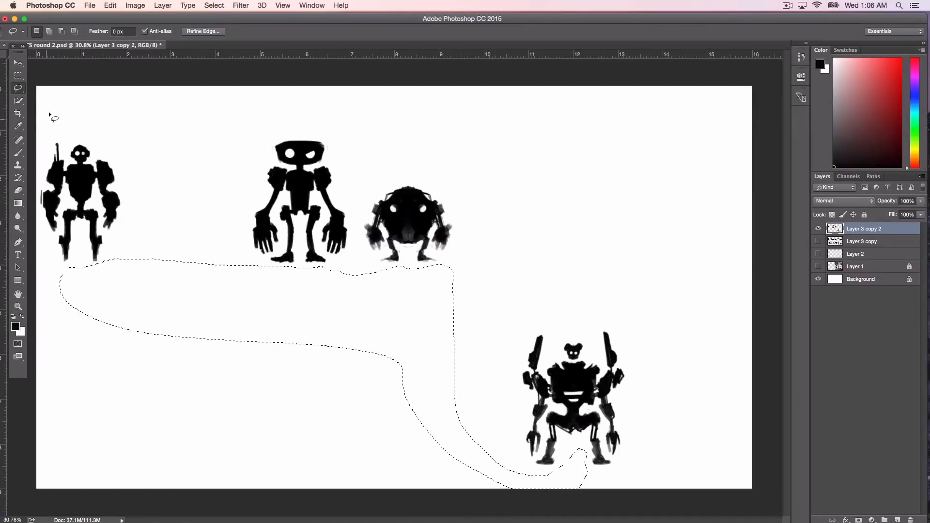
Lasso the first robot with the shoulder antenna and move it next to the flat-headed robot.
mouse_move(57, 114)
mouse_down()
mouse_move(87, 296)
mouse_move(99, 94)
mouse_move(58, 115)
mouse_up()
key(v)
mouse_move(84, 190)
mouse_down()
mouse_move(216, 202)
mouse_move(208, 183)
mouse_up()
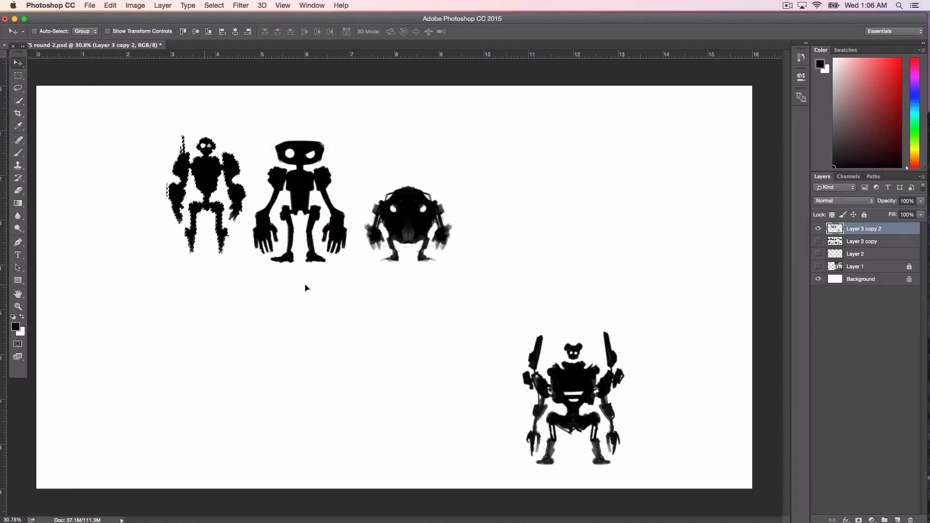
Lasso the remaining lower-row robot, move it up beside the round robot, and clear the selection.
click(20, 78)
click(20, 87)
mouse_move(619, 315)
mouse_down()
mouse_move(492, 453)
mouse_move(637, 473)
mouse_move(662, 343)
mouse_up()
click(21, 66)
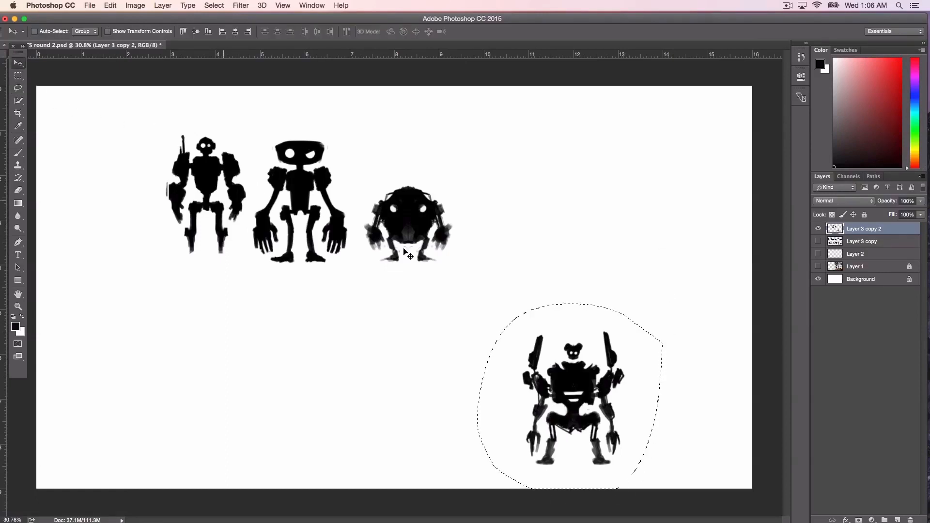
drag(576, 386, 514, 186)
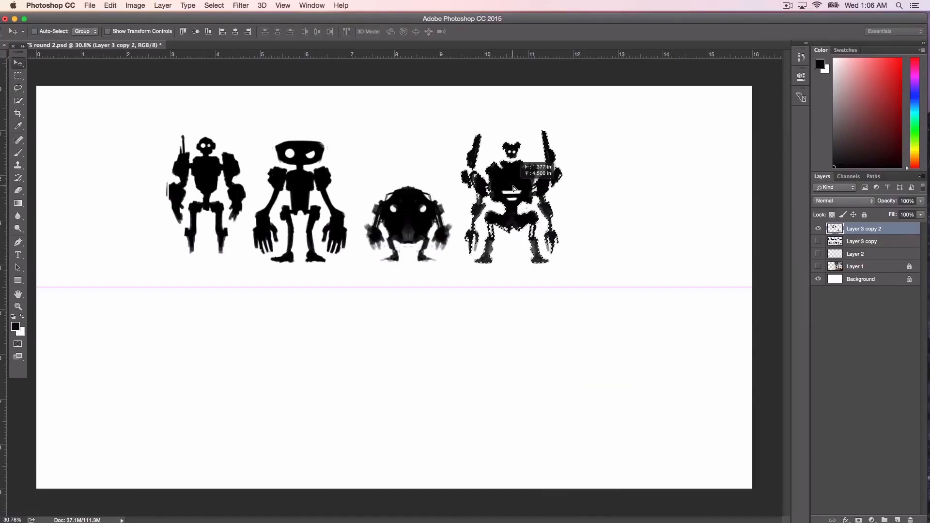
key(m)
key(ctrl+d)
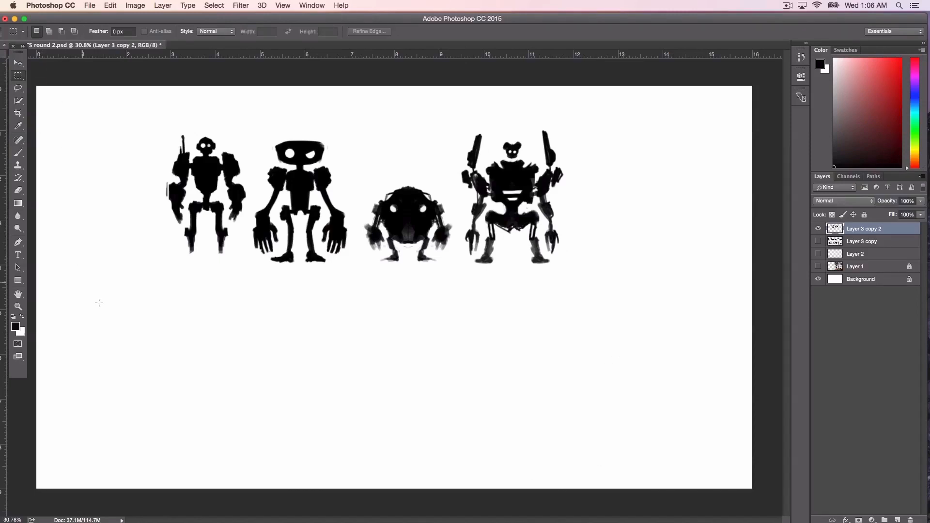
Scale the row of four robots up proportionally to about 228% with Free Transform.
key(ctrl+t)
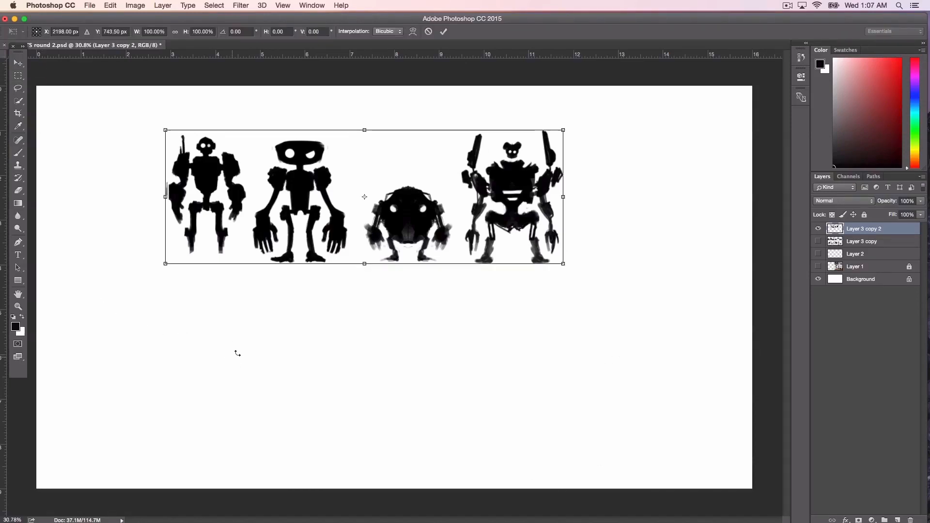
drag(165, 263, 62, 339)
drag(562, 302, 926, 463)
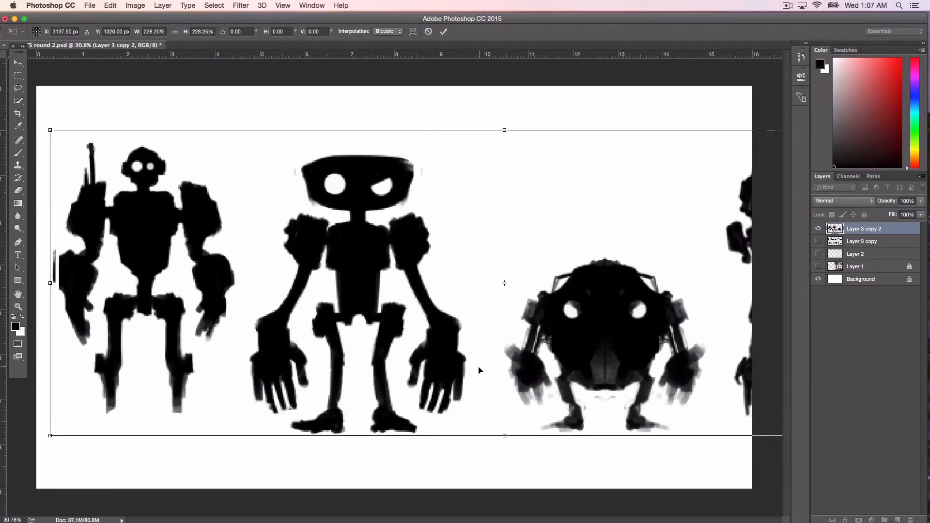
key(m)
Move the enlarged robot row so that its first three robots fit on the canvas.
click(17, 63)
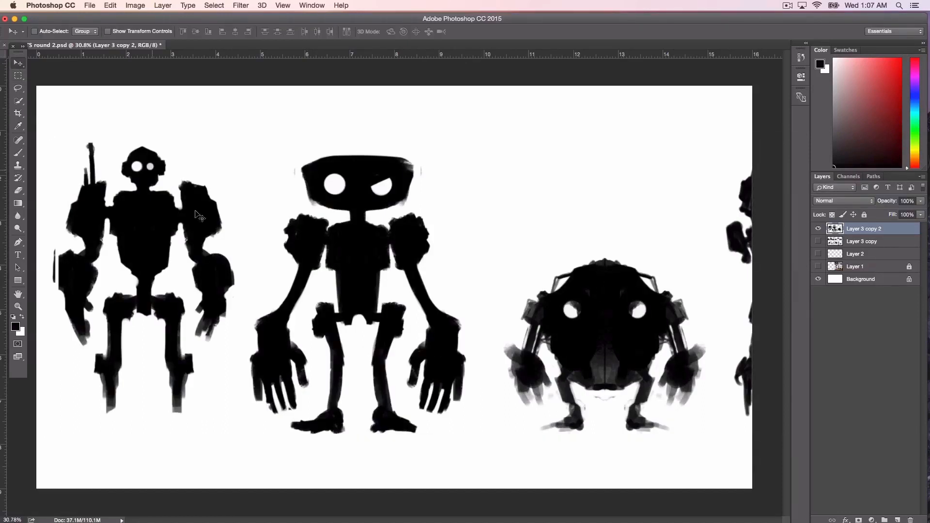
drag(166, 260, 216, 271)
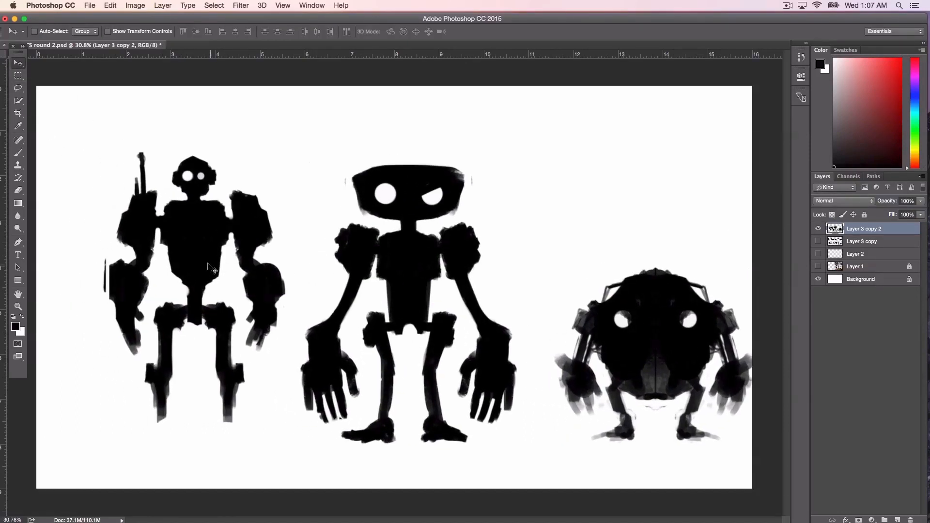
drag(422, 263, 243, 266)
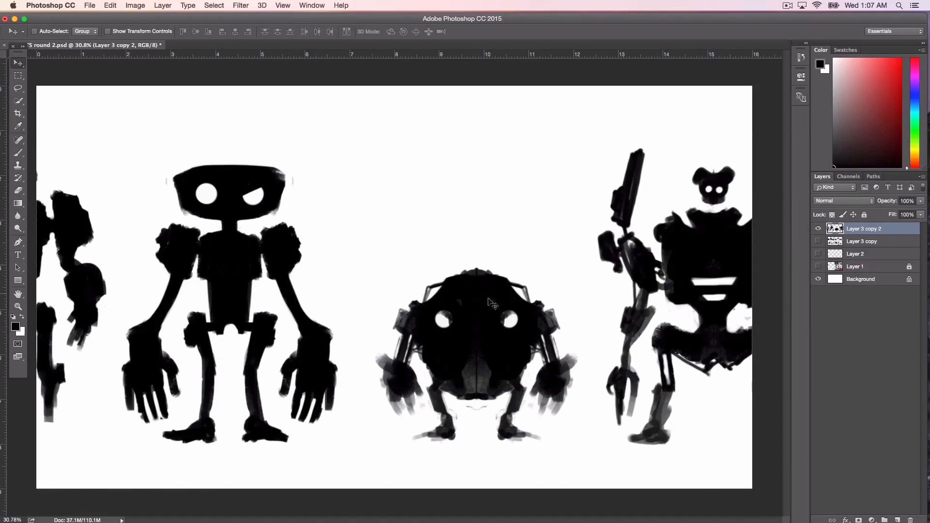
mouse_move(488, 299)
mouse_down()
mouse_move(327, 309)
mouse_move(606, 299)
mouse_move(484, 303)
mouse_up()
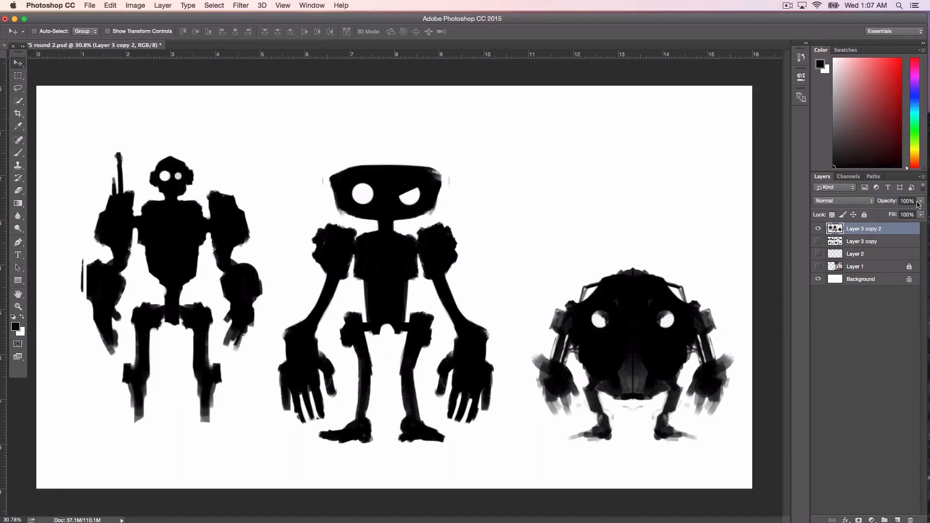
Lower the opacity of Layer 3 copy 2 to 20% and add a new layer above it for brush work.
drag(921, 201, 887, 225)
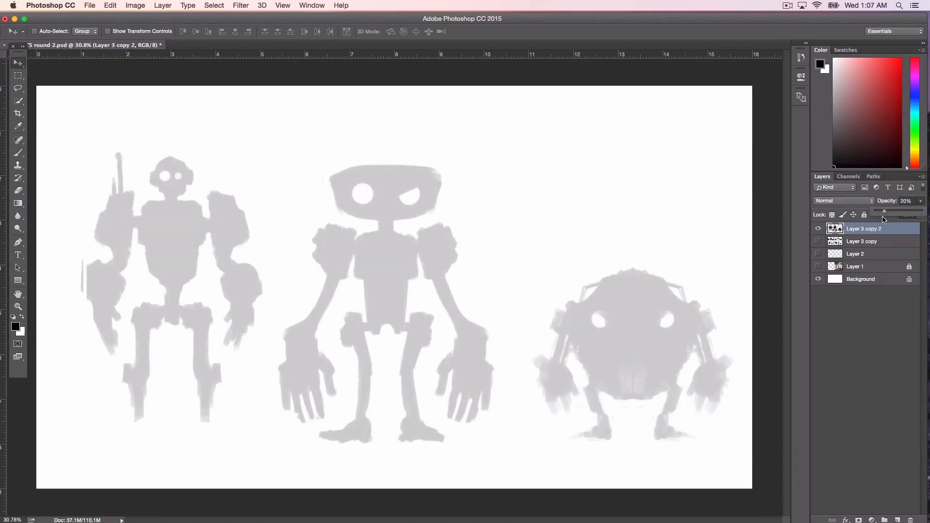
drag(884, 215, 886, 216)
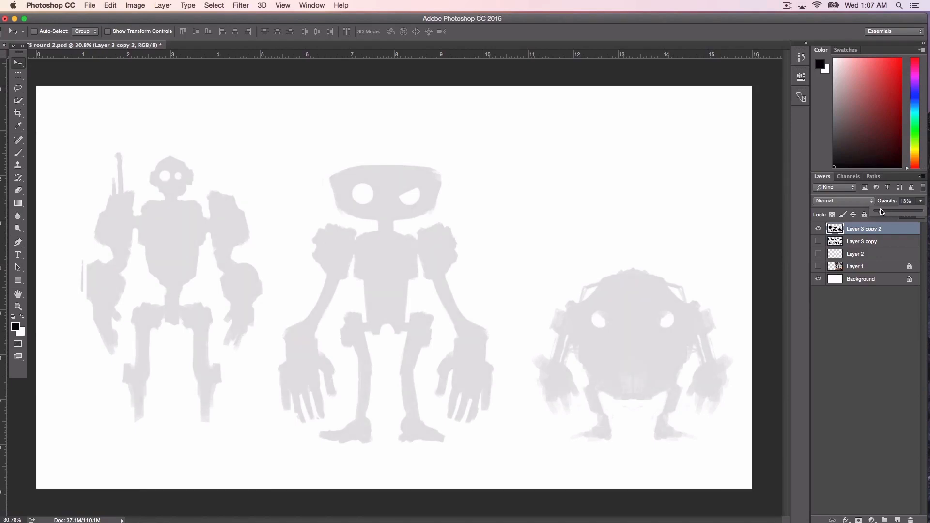
drag(882, 213, 885, 214)
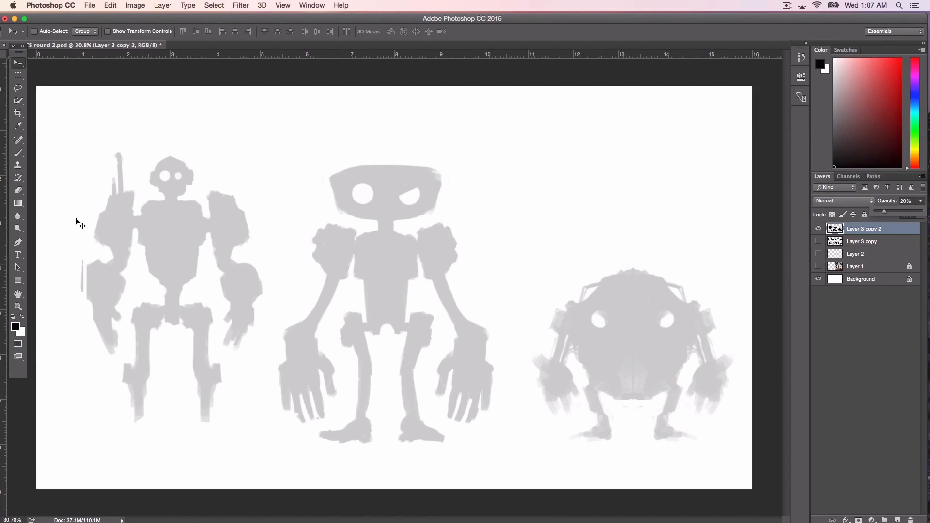
click(18, 153)
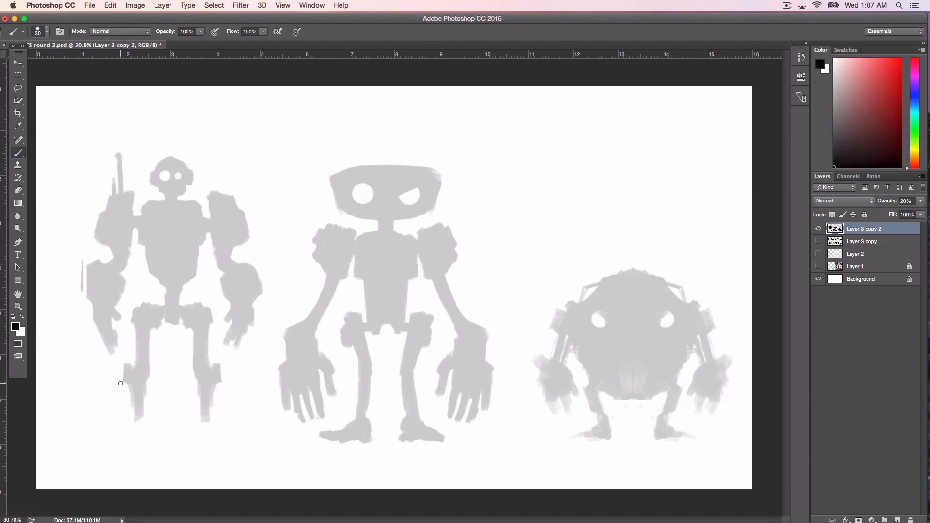
click(897, 519)
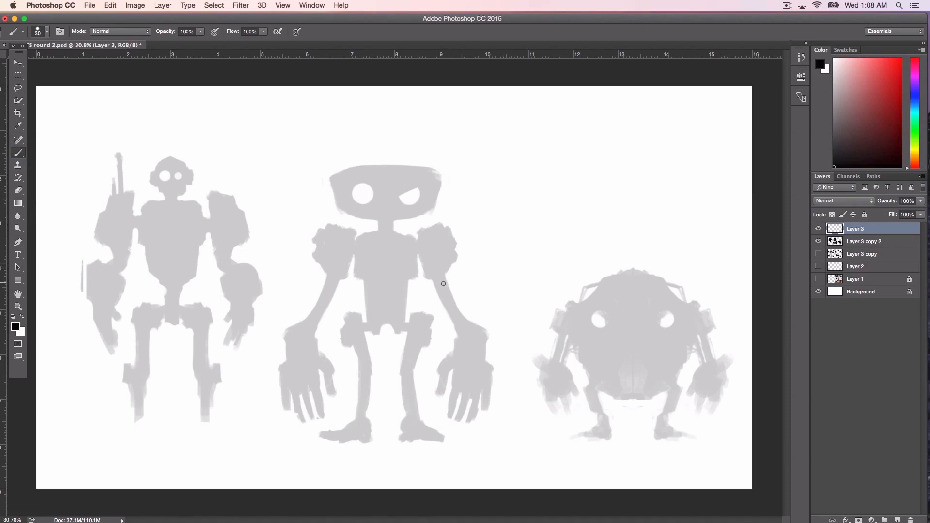
Enlarge the hard round brush to 600 px and paint a broad diagonal test stroke across the first two robots.
click(47, 32)
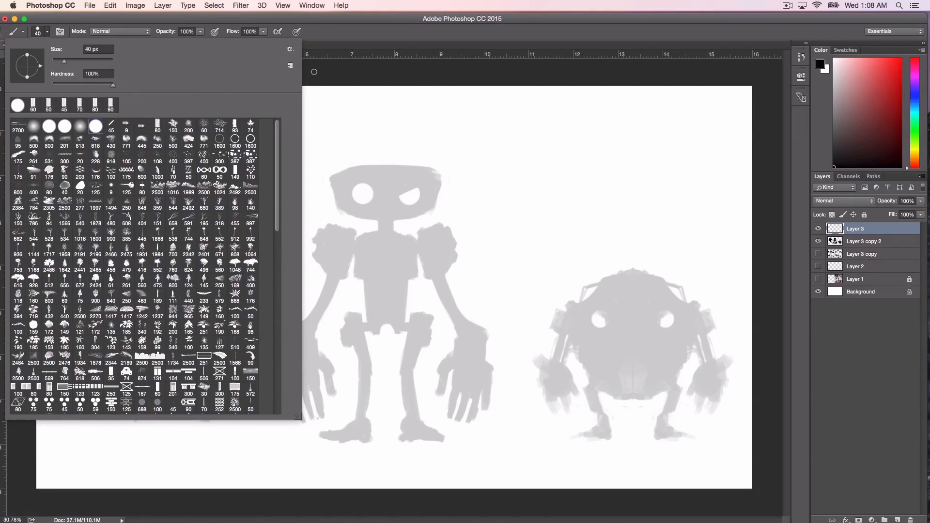
click(348, 74)
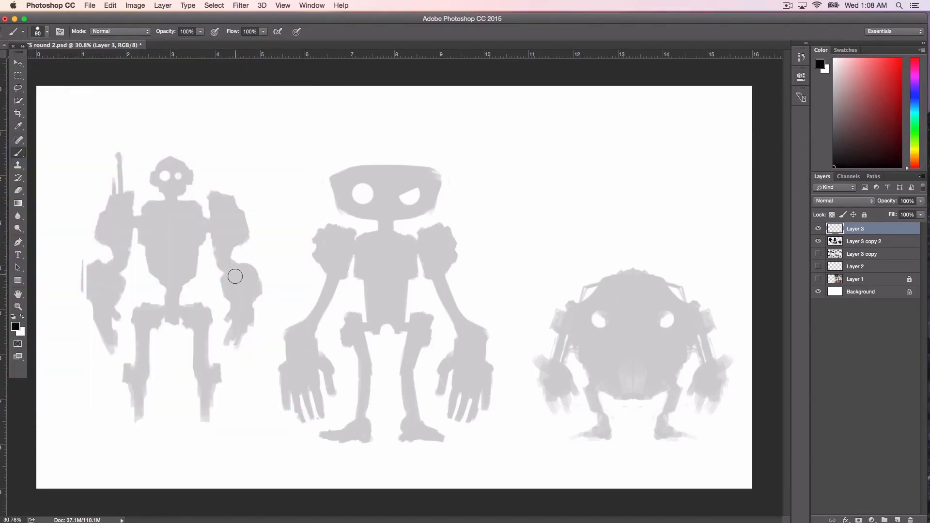
key(bracketright)
key(bracketright)
key(bracketright)
key(bracketright)
key(bracketright)
key(bracketright)
key(bracketright)
key(bracketright)
key(bracketright)
key(bracketright)
key(bracketright)
key(bracketright)
key(bracketright)
key(bracketright)
key(bracketright)
mouse_move(145, 382)
mouse_down()
mouse_move(225, 315)
mouse_move(530, 226)
mouse_up()
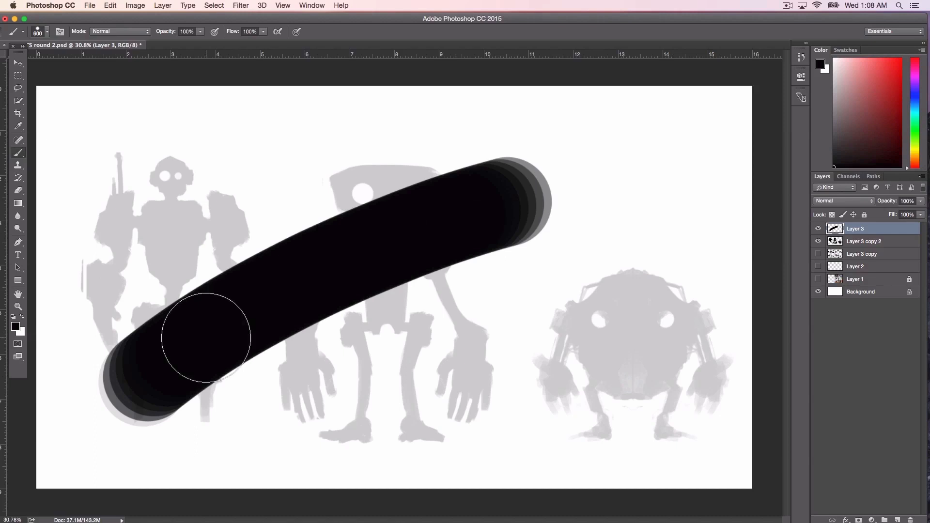
Reduce the brush to 35 px and paint two thin curved test strokes below the broad one.
key(bracketleft)
key(bracketleft)
key(bracketleft)
key(bracketleft)
key(bracketleft)
key(bracketleft)
key(bracketleft)
key(bracketleft)
key(bracketleft)
key(bracketleft)
key(bracketleft)
key(bracketleft)
key(bracketleft)
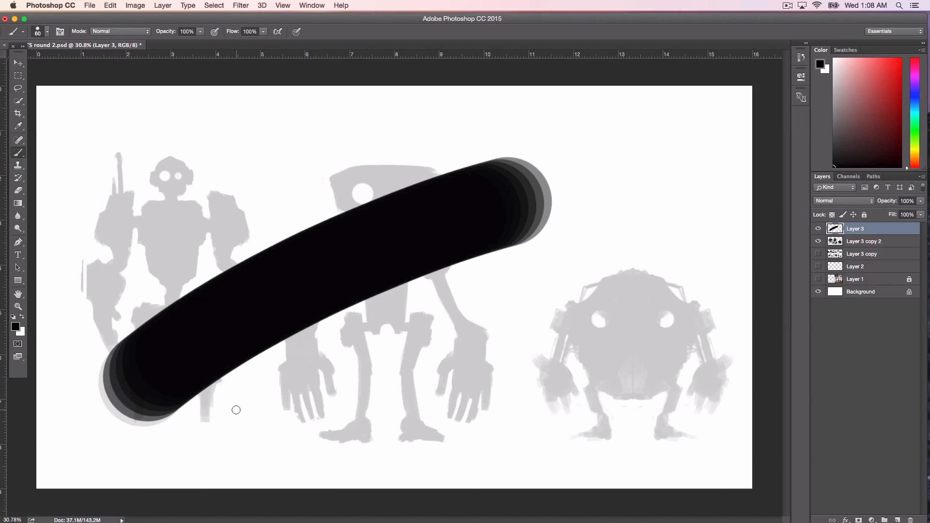
key(bracketleft)
key(bracketleft)
key(bracketleft)
key(bracketleft)
mouse_move(228, 417)
mouse_down()
mouse_move(389, 333)
mouse_move(459, 309)
mouse_up()
drag(265, 416, 400, 347)
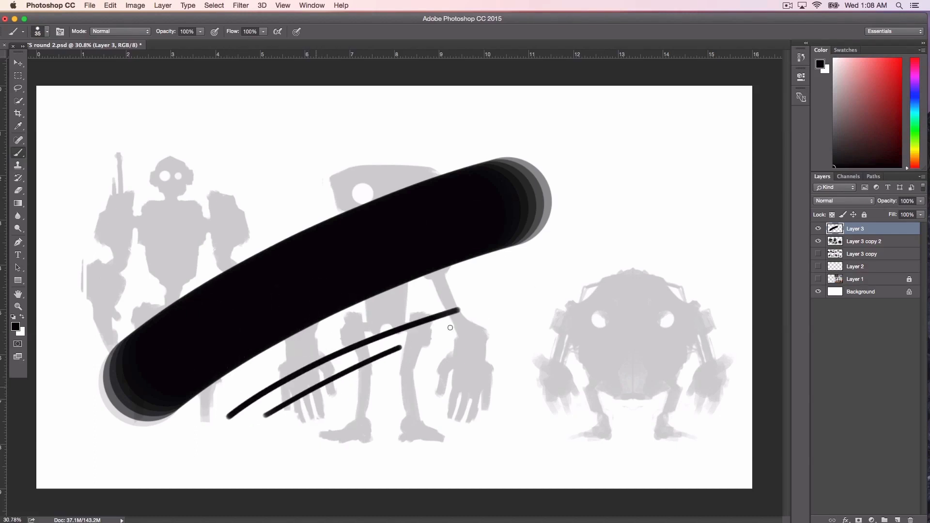
Paint three more thin curved test strokes, two below the broad black stroke and one above it.
drag(450, 327, 535, 301)
drag(287, 419, 541, 316)
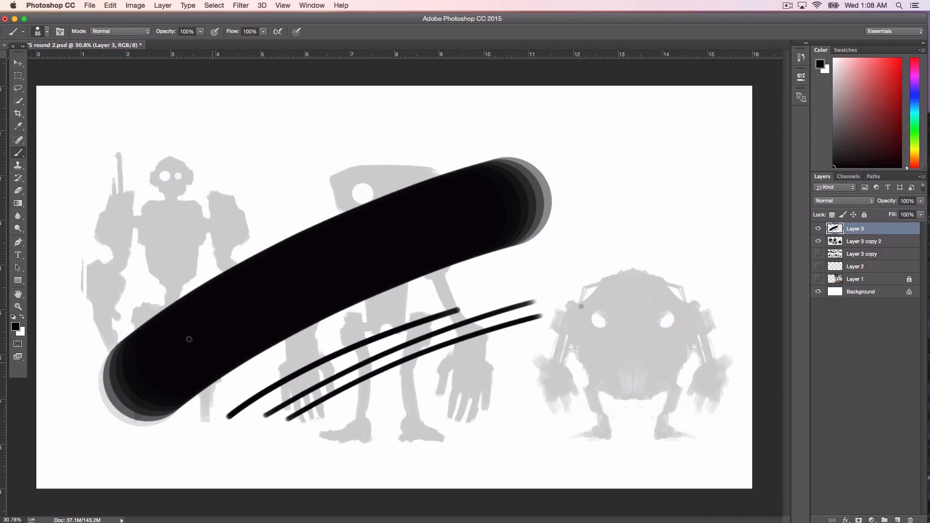
drag(155, 265, 526, 118)
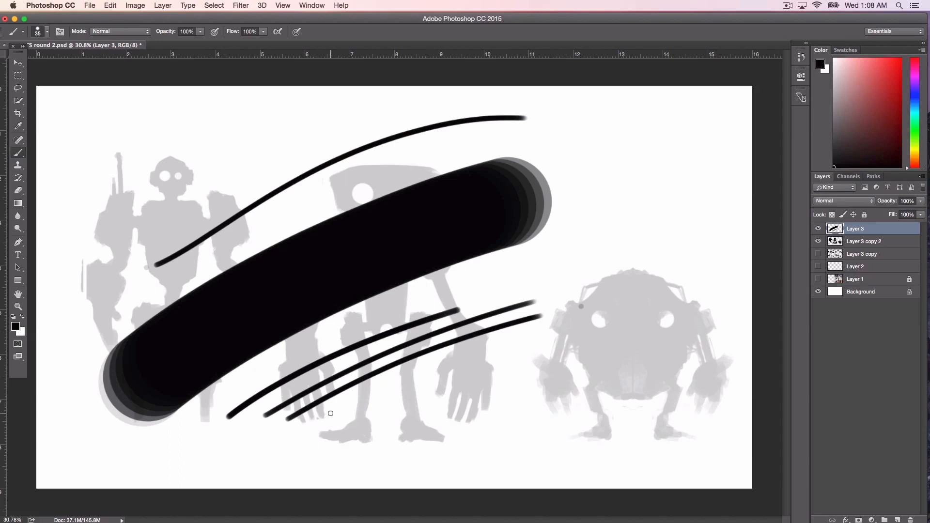
Undo the test strokes, delete the test layer and add a fresh empty layer above Layer 3 copy 2.
key(super+z)
key(super+z)
key(super+z)
key(super+z)
key(super+z)
mouse_move(870, 231)
mouse_down()
mouse_move(871, 433)
mouse_move(896, 519)
mouse_move(910, 520)
mouse_up()
click(897, 520)
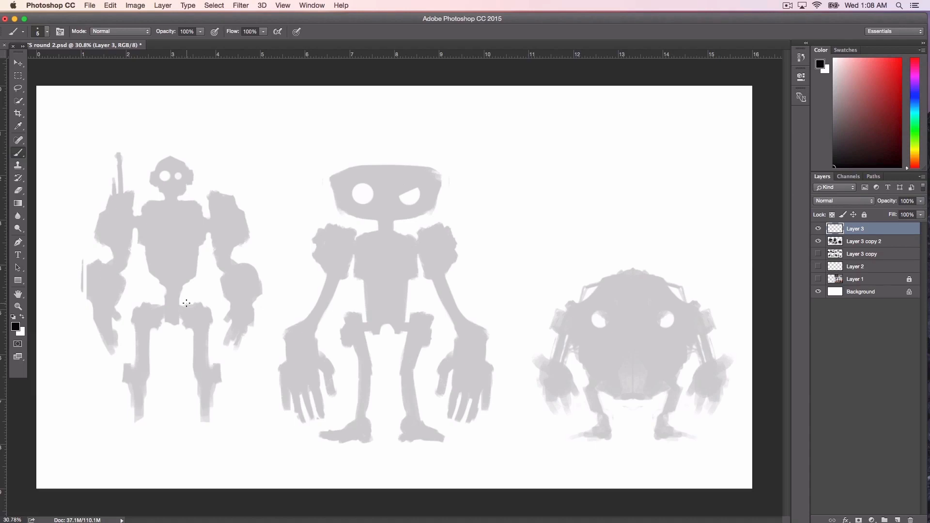
Scale Layer 3 copy 2 up to about 126% and position it so the first two robots fill most of the canvas.
key(z)
click(869, 242)
key(super+t)
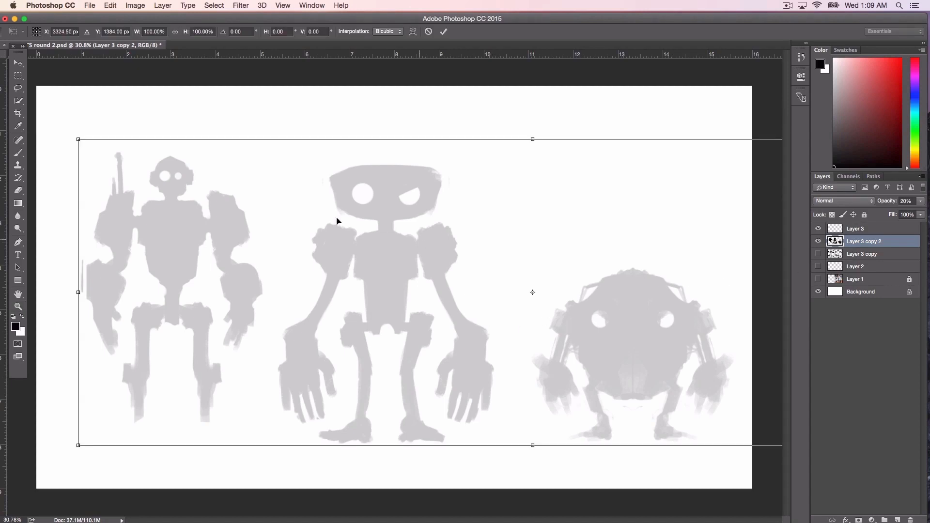
drag(78, 139, 42, 129)
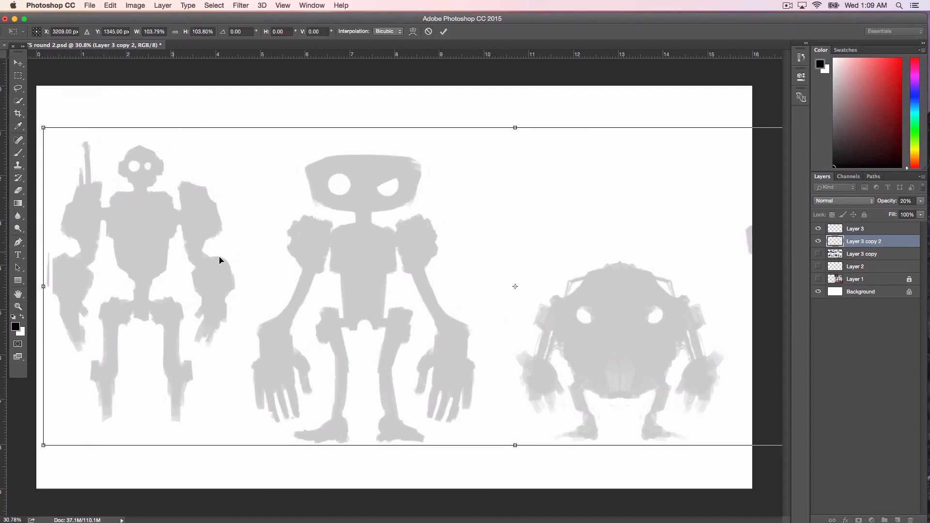
drag(221, 261, 359, 275)
drag(246, 159, 46, 92)
key(z)
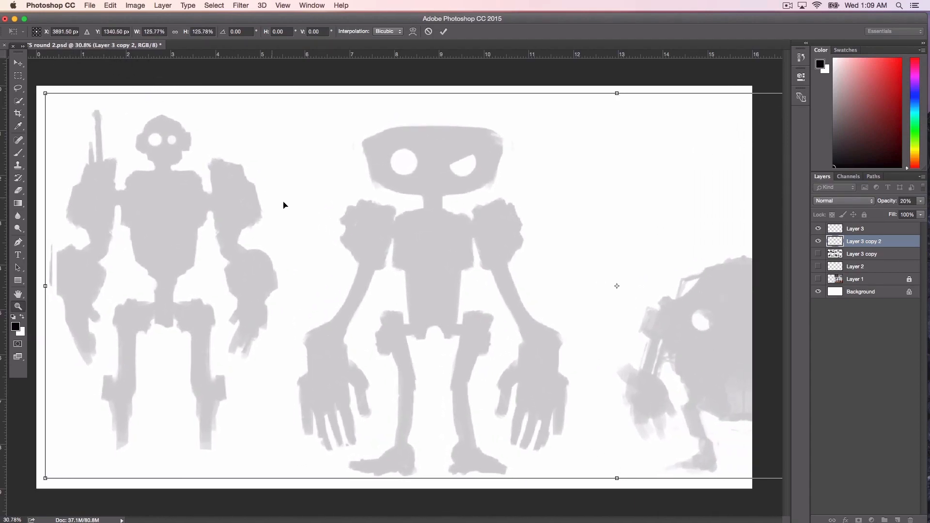
drag(215, 257, 199, 231)
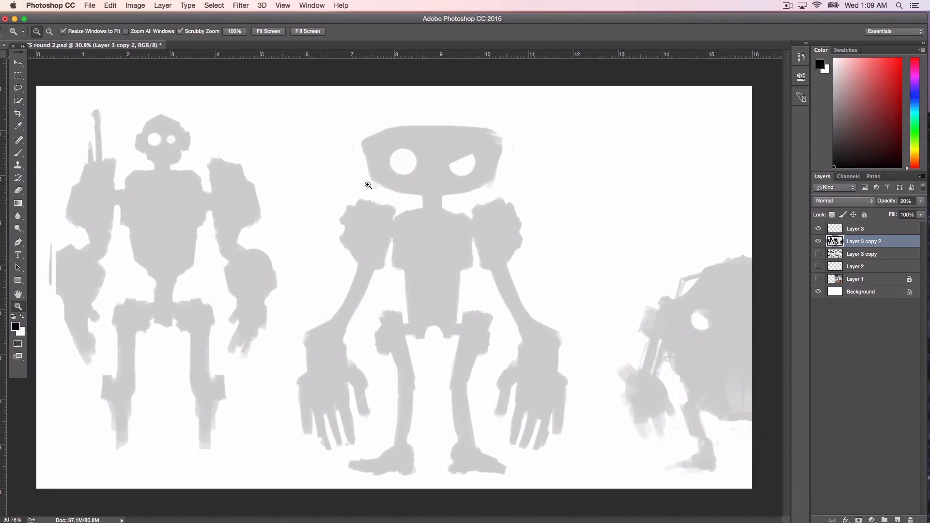
Show the robot reference photos on Layer 1 for a quick check and hide them again.
click(818, 279)
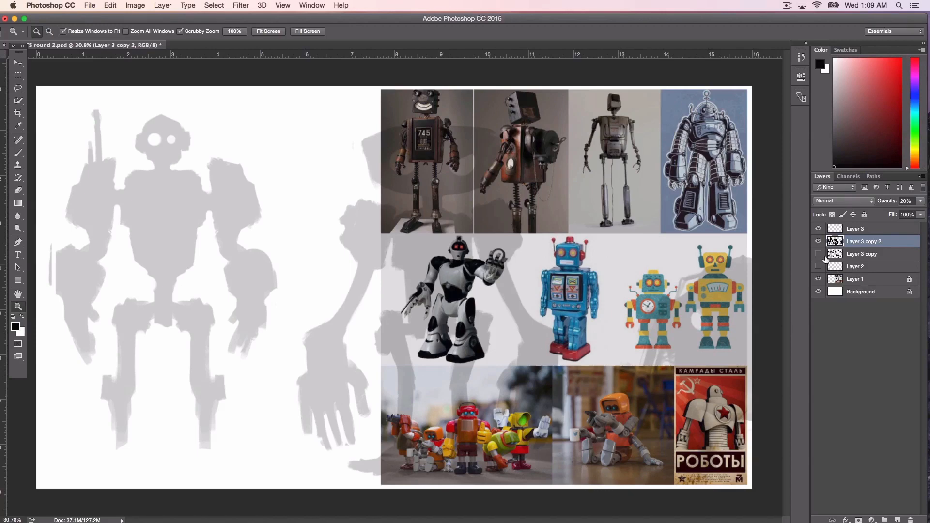
click(818, 279)
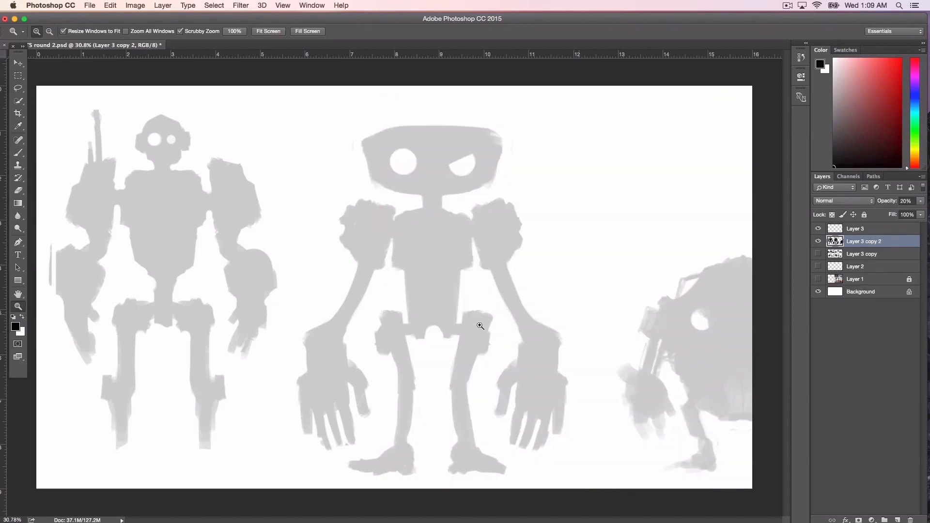
Lock the faded silhouette layer, Layer 3 copy 2, and make Layer 3 active for drawing with the Brush tool.
click(18, 153)
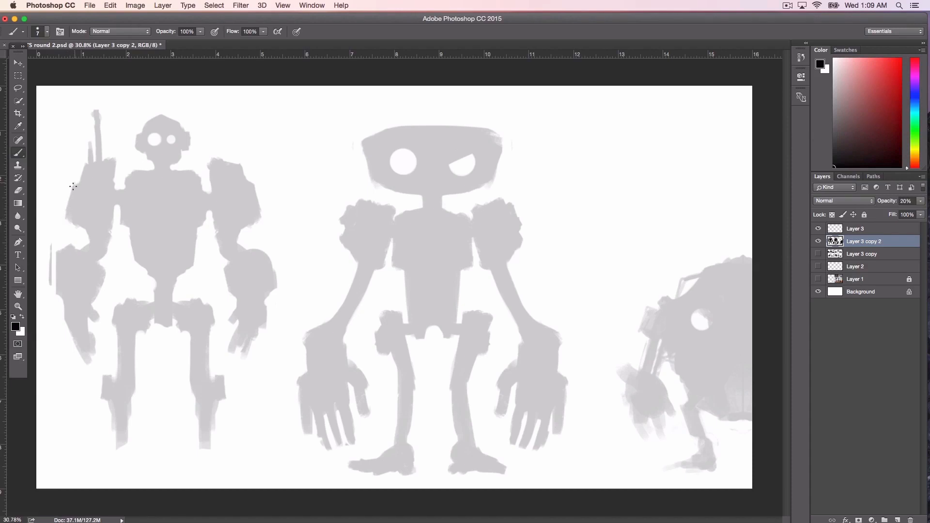
key(alt+bracketright)
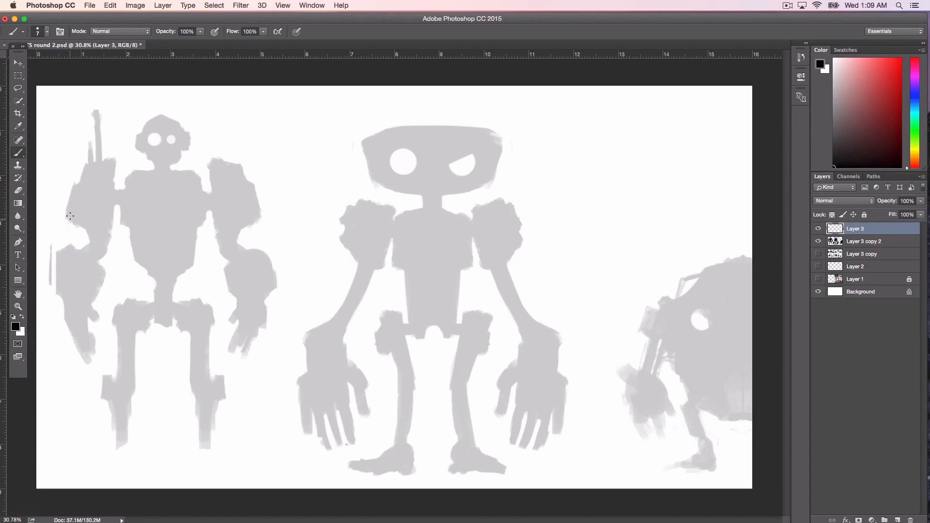
click(868, 243)
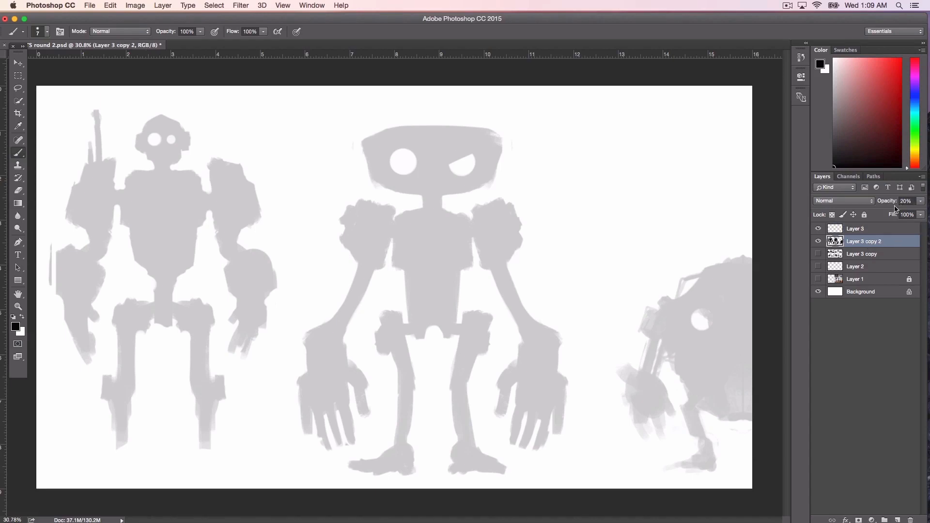
click(864, 214)
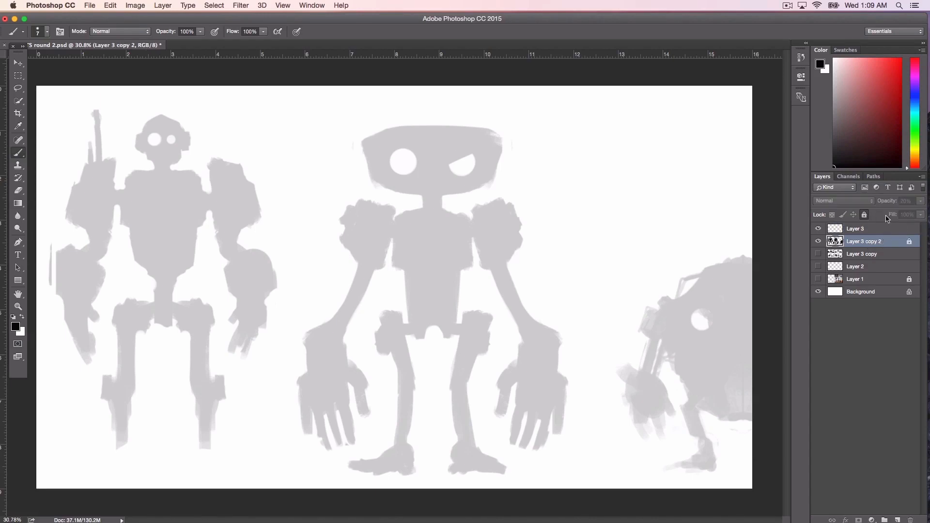
click(877, 234)
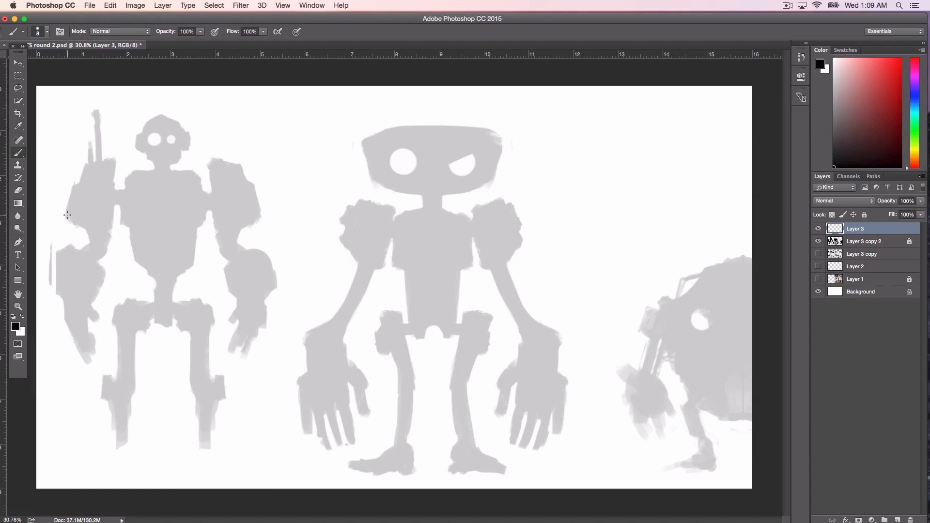
Outline the upper arm block and the forearm block of the first robot's arm on the antenna side.
drag(66, 220, 85, 163)
shift+click(115, 156)
mouse_move(115, 158)
mouse_down()
mouse_move(110, 230)
mouse_move(118, 159)
mouse_up()
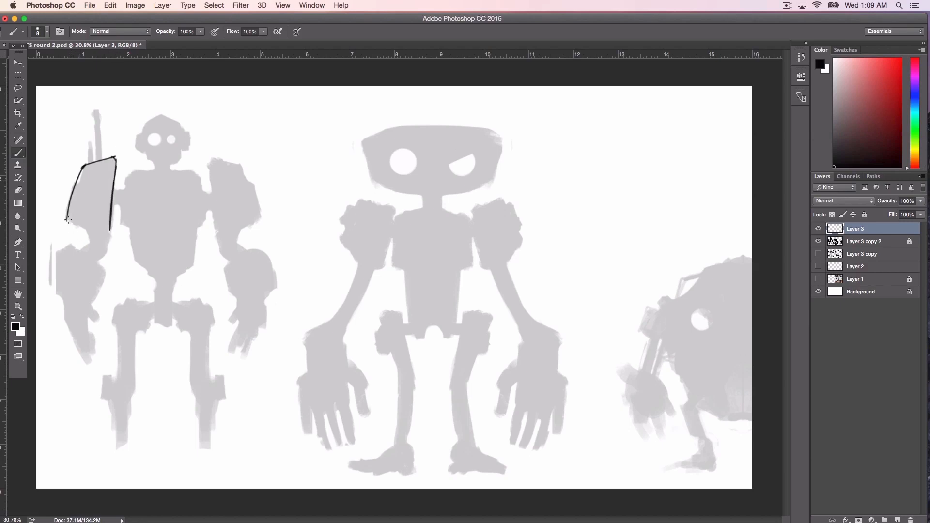
drag(62, 215, 110, 234)
drag(105, 229, 106, 222)
mouse_move(57, 248)
mouse_down()
mouse_move(59, 297)
mouse_move(96, 307)
mouse_move(106, 269)
mouse_move(86, 264)
mouse_move(105, 273)
mouse_up()
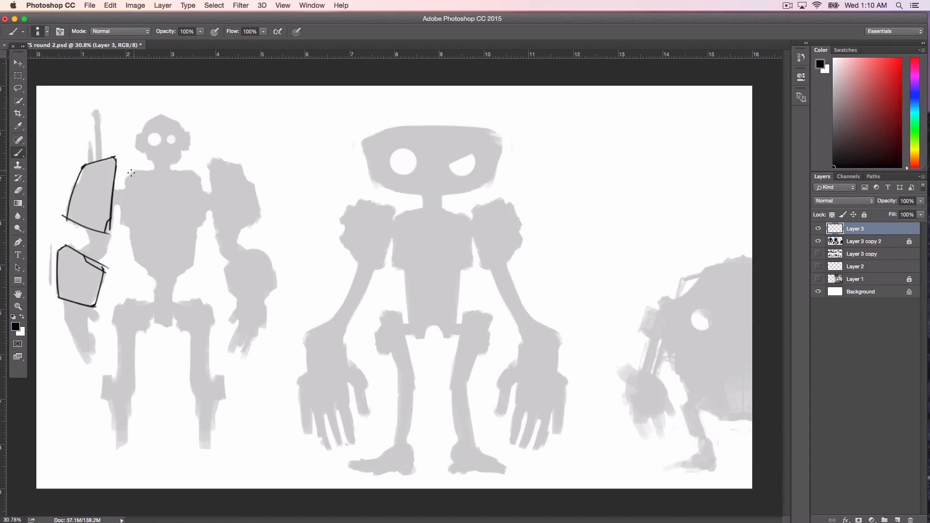
Outline one side of the first robot's chest and abdomen, and draw the contour of its head.
mouse_move(134, 171)
mouse_down()
mouse_move(126, 223)
mouse_move(153, 248)
mouse_move(201, 241)
mouse_up()
mouse_move(130, 231)
mouse_down()
mouse_move(137, 264)
mouse_move(149, 272)
mouse_move(171, 259)
mouse_up()
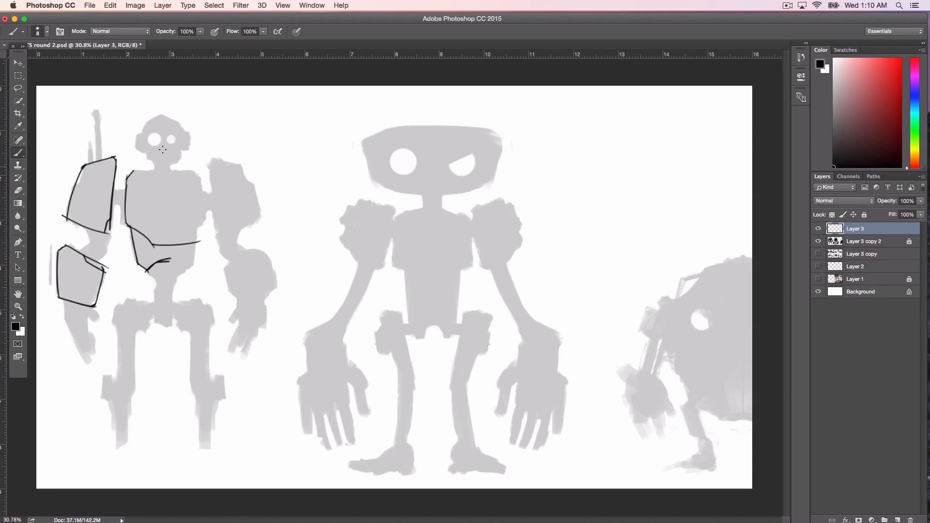
mouse_move(144, 121)
mouse_down()
mouse_move(148, 160)
mouse_move(186, 158)
mouse_move(173, 160)
mouse_move(161, 116)
mouse_move(180, 118)
mouse_up()
Erase the stray line ends at the forearm block's upper corner and at the bottom of the abdomen.
click(18, 190)
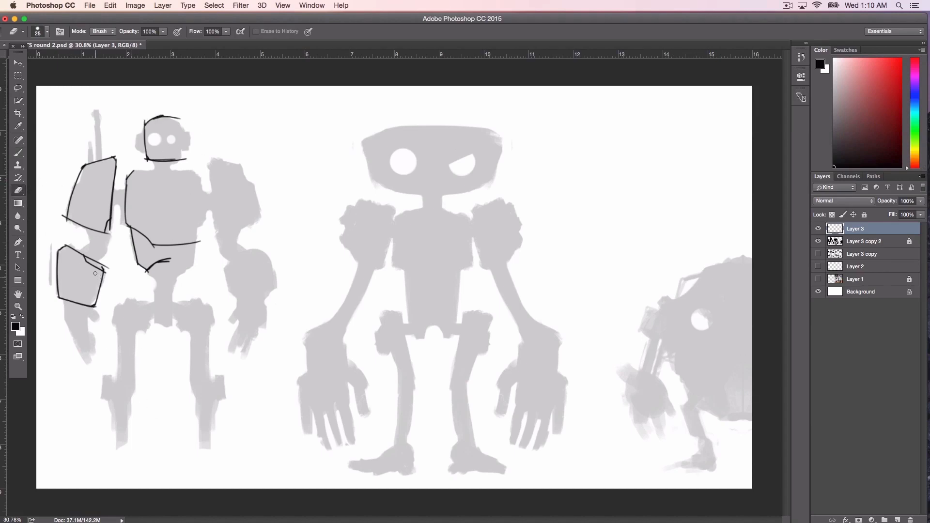
drag(91, 259, 103, 273)
drag(169, 257, 160, 259)
Outline the rectangular waist column between the first robot's hips with a 10 px brush.
key(b)
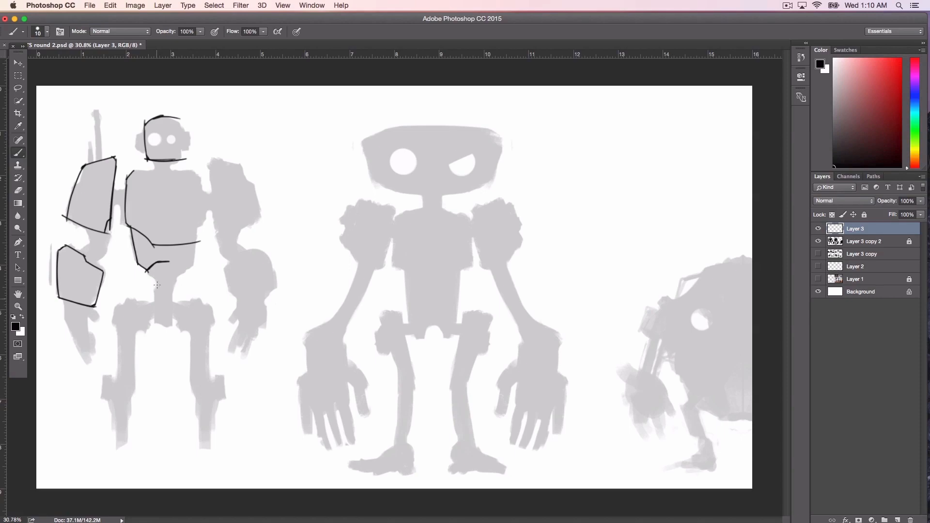
mouse_move(156, 323)
mouse_down()
mouse_move(156, 277)
mouse_move(174, 324)
mouse_move(171, 275)
mouse_up()
drag(157, 324, 174, 324)
Sketch a perspective slab over the first robot's legs, with a round hole and an axis arrow running through it.
mouse_move(156, 359)
mouse_down()
mouse_move(156, 413)
mouse_move(203, 455)
mouse_move(206, 392)
mouse_move(164, 356)
mouse_move(198, 385)
mouse_up()
mouse_move(204, 456)
mouse_down()
mouse_move(221, 450)
mouse_move(219, 391)
mouse_move(208, 374)
mouse_up()
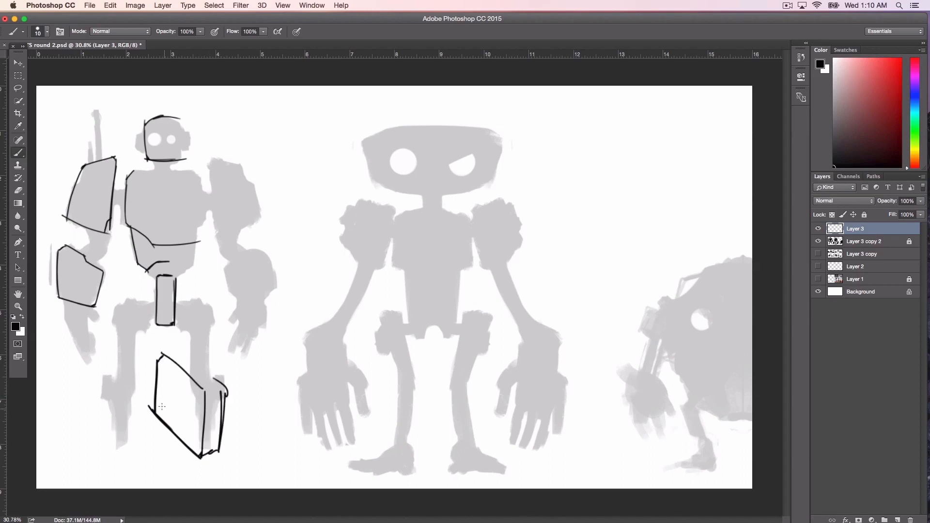
drag(189, 404, 112, 425)
drag(225, 397, 281, 384)
mouse_move(121, 415)
mouse_down()
mouse_move(111, 425)
mouse_move(125, 423)
mouse_up()
drag(257, 380, 259, 384)
mouse_move(179, 404)
mouse_down()
mouse_move(183, 417)
mouse_move(185, 388)
mouse_up()
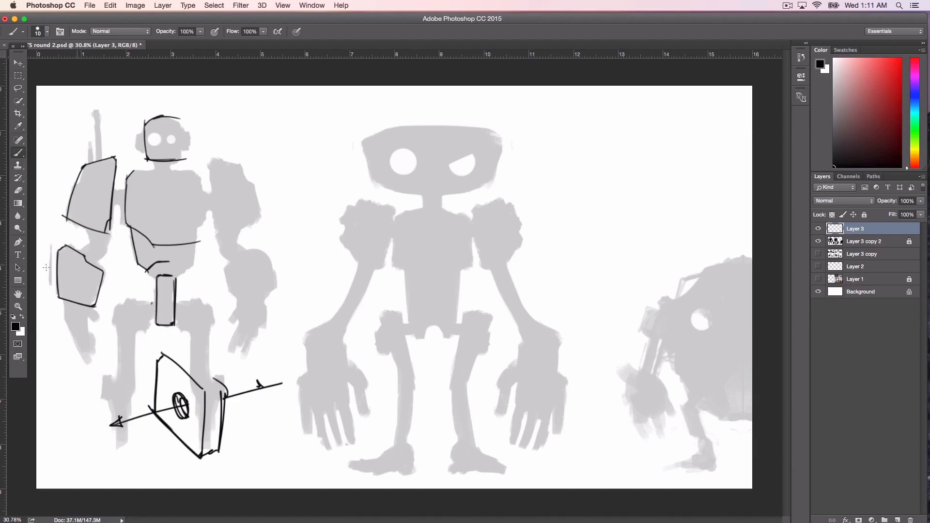
Enlarge the eraser to 250 px and erase the perspective slab and its axis arrow.
key(e)
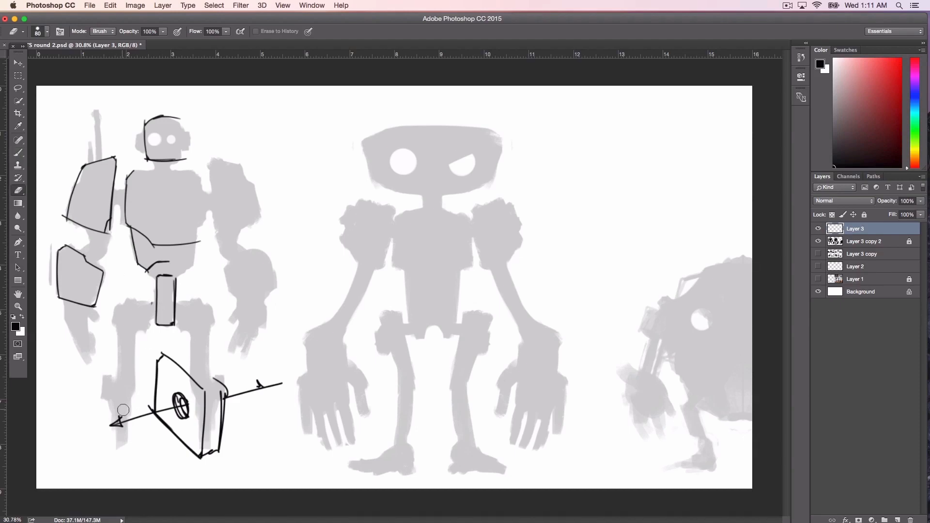
key(bracketright)
key(bracketright)
key(bracketright)
key(bracketright)
key(bracketright)
key(bracketright)
key(bracketright)
mouse_move(186, 349)
mouse_down()
mouse_move(181, 370)
mouse_move(229, 374)
mouse_move(175, 421)
mouse_move(195, 447)
mouse_move(146, 398)
mouse_up()
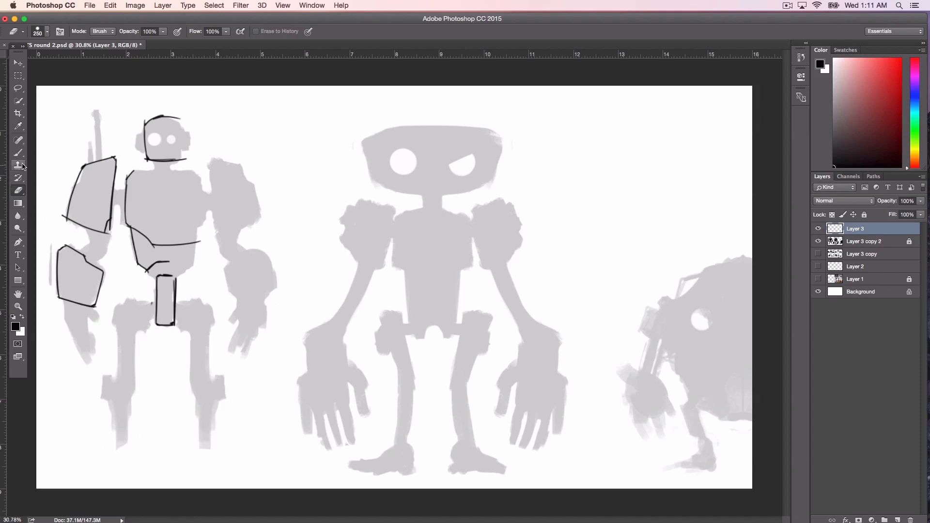
Outline the first robot's hip and thigh on the drawn side and join the abdomen to the waist column.
click(18, 153)
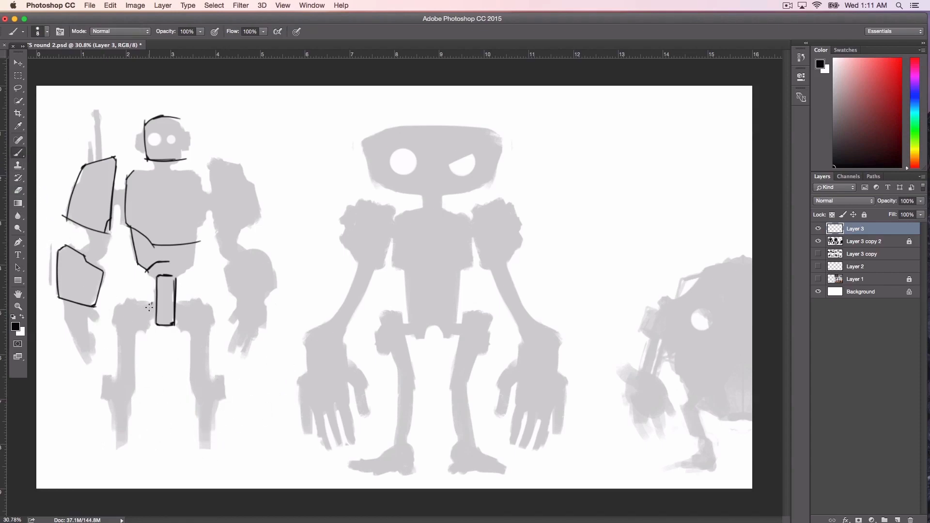
mouse_move(150, 302)
mouse_down()
mouse_move(151, 323)
mouse_move(137, 332)
mouse_up()
mouse_move(129, 297)
mouse_down()
mouse_move(117, 325)
mouse_move(122, 304)
mouse_move(149, 302)
mouse_move(119, 362)
mouse_move(136, 359)
mouse_move(138, 333)
mouse_move(119, 405)
mouse_up()
mouse_move(121, 373)
mouse_down()
mouse_move(126, 396)
mouse_move(138, 332)
mouse_move(150, 321)
mouse_up()
drag(146, 271, 160, 276)
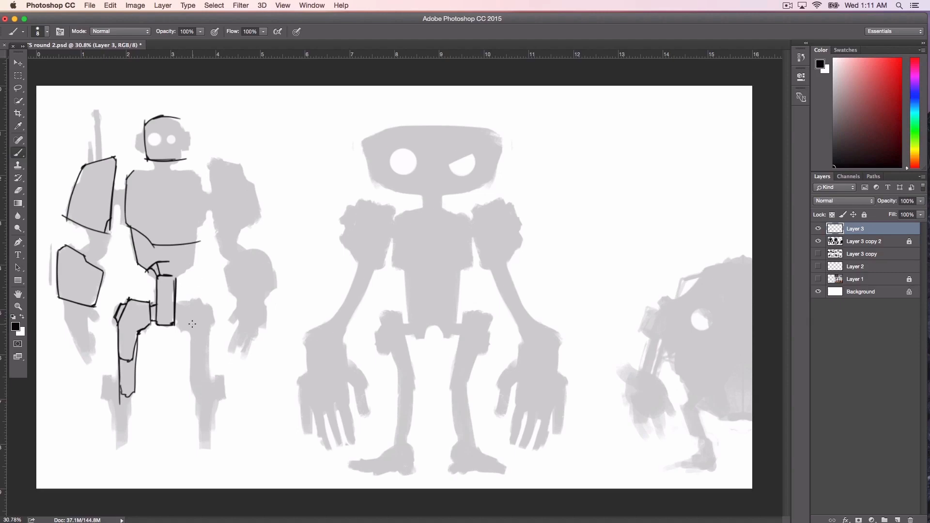
Draw the segmented hand below the forearm, and add the ear piece, neck and inner arm plate of the first robot.
mouse_move(65, 302)
mouse_down()
mouse_move(76, 338)
mouse_move(86, 333)
mouse_move(86, 309)
mouse_move(76, 337)
mouse_move(86, 337)
mouse_move(87, 351)
mouse_move(78, 345)
mouse_move(88, 362)
mouse_move(88, 350)
mouse_move(76, 347)
mouse_move(84, 359)
mouse_move(73, 344)
mouse_move(99, 323)
mouse_up()
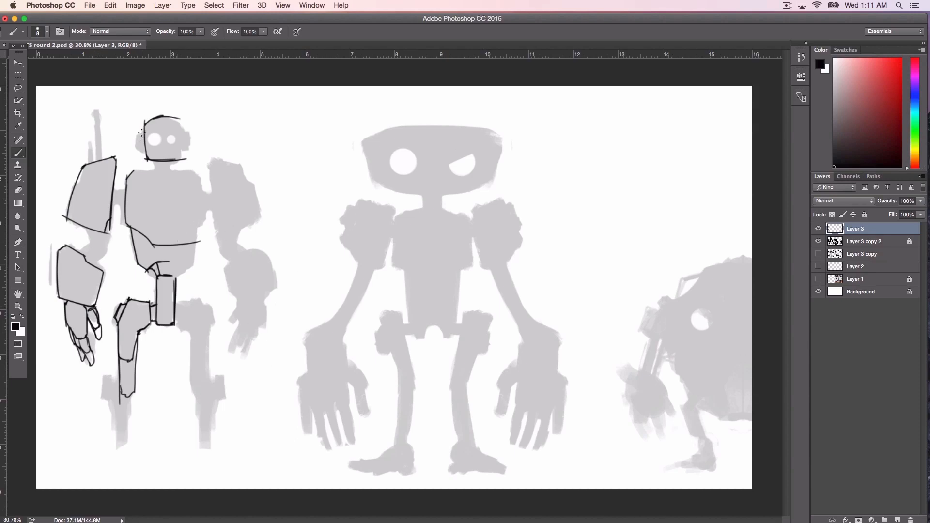
mouse_move(142, 129)
mouse_down()
mouse_move(137, 150)
mouse_move(147, 153)
mouse_move(147, 129)
mouse_up()
drag(115, 181, 112, 213)
mouse_move(132, 170)
mouse_down()
mouse_move(167, 179)
mouse_move(158, 162)
mouse_move(171, 179)
mouse_move(163, 164)
mouse_up()
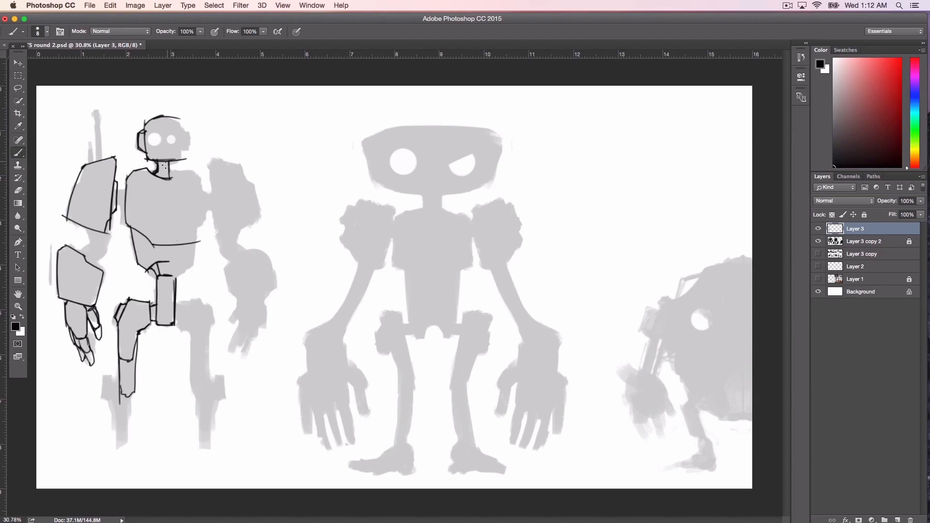
Reduce the brush to 6 px and add inner side-plane lines to the chest, forearm block and upper arm block.
key(bracketleft)
mouse_move(154, 244)
mouse_down()
mouse_move(137, 172)
mouse_move(141, 223)
mouse_move(155, 247)
mouse_move(138, 226)
mouse_move(125, 174)
mouse_up()
drag(88, 304, 97, 265)
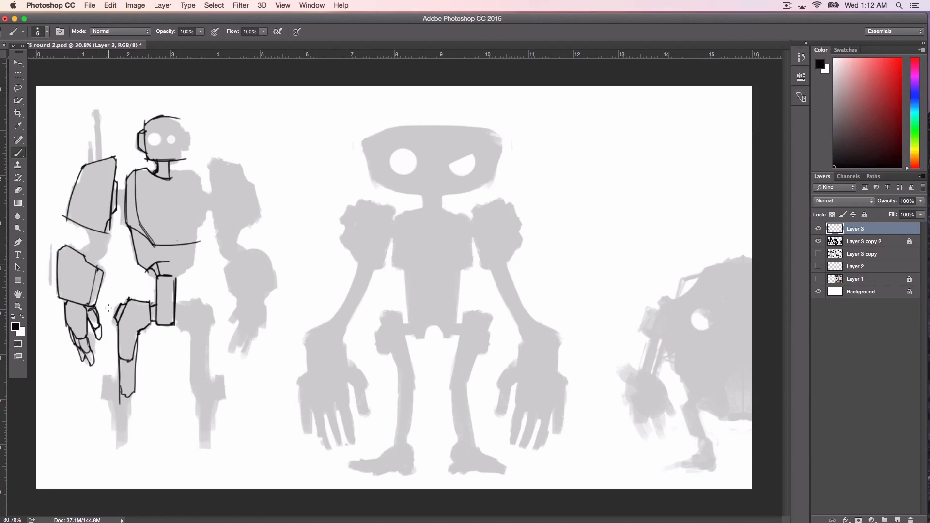
drag(94, 231, 116, 155)
drag(99, 199, 90, 237)
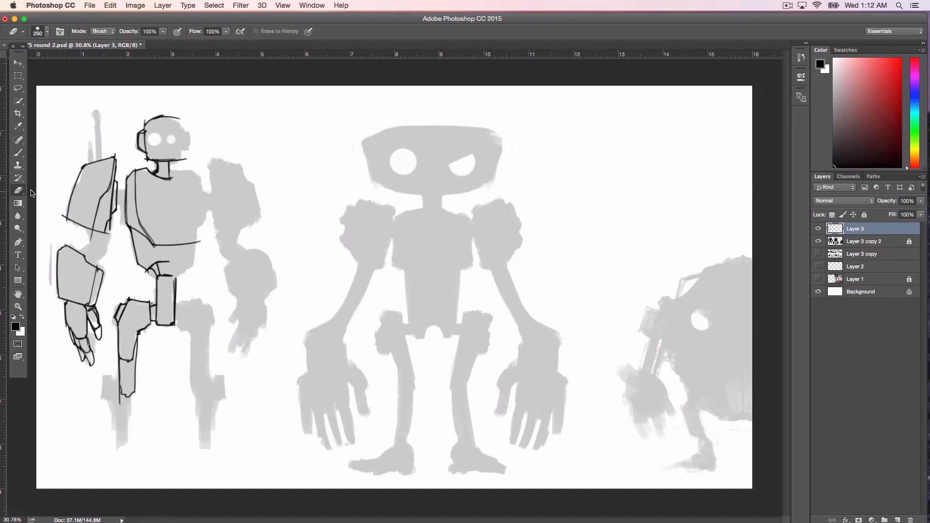
Shrink the eraser and remove the upper arm block's lower inner corner.
click(18, 190)
key(bracketleft)
key(bracketleft)
key(bracketleft)
key(bracketleft)
key(bracketleft)
key(bracketleft)
mouse_move(88, 239)
mouse_down()
mouse_move(101, 201)
mouse_move(112, 237)
mouse_up()
key(bracketleft)
Redraw the upper arm block's lower inner corner as an angled edge with the brush.
click(18, 153)
key(bracketleft)
key(bracketleft)
key(bracketleft)
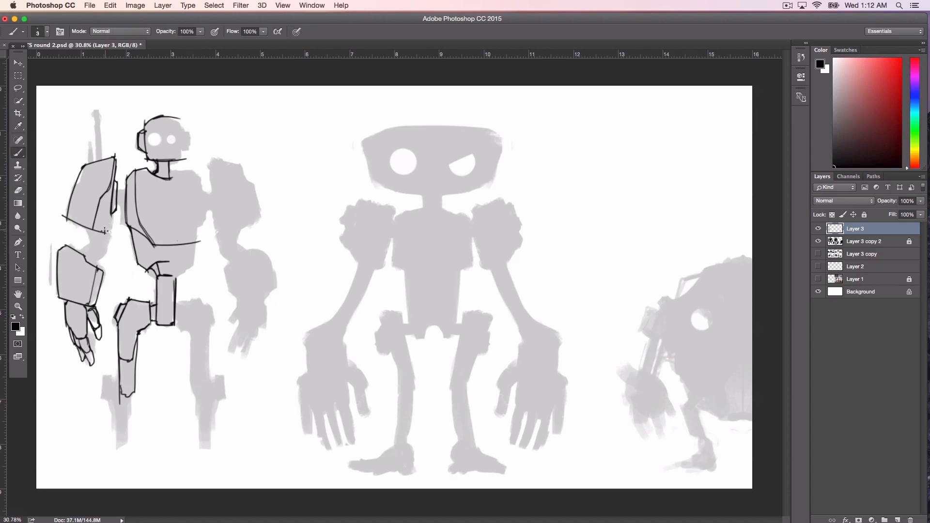
key(bracketright)
key(bracketright)
key(bracketright)
key(bracketright)
key(bracketright)
drag(106, 229, 112, 211)
Draw the knee block and tapered shin of the first robot's leg, and reinforce the thigh outline.
mouse_move(104, 377)
mouse_down()
mouse_move(104, 400)
mouse_move(113, 374)
mouse_up()
drag(113, 375, 114, 402)
mouse_move(119, 402)
mouse_down()
mouse_move(117, 439)
mouse_move(124, 439)
mouse_move(124, 407)
mouse_up()
drag(116, 403, 125, 406)
mouse_move(124, 405)
mouse_down()
mouse_move(125, 425)
mouse_move(119, 376)
mouse_move(108, 402)
mouse_up()
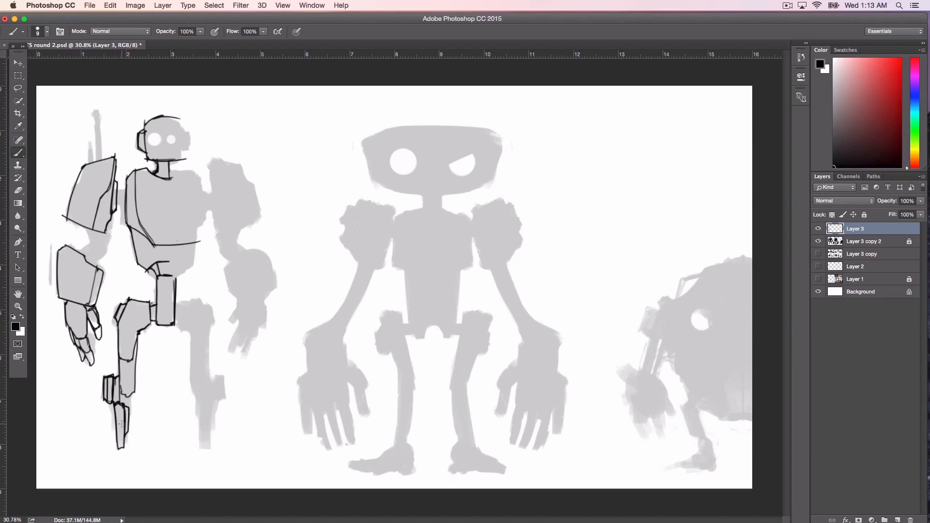
drag(139, 333, 135, 394)
mouse_move(136, 377)
mouse_down()
mouse_move(140, 332)
mouse_move(151, 325)
mouse_up()
Draw a ribbed elbow joint between the two arm blocks and a connector from the upper arm to the chest.
drag(90, 246, 102, 259)
mouse_move(100, 258)
mouse_down()
mouse_move(89, 246)
mouse_move(101, 265)
mouse_up()
mouse_move(89, 243)
mouse_down()
mouse_move(82, 250)
mouse_move(92, 267)
mouse_move(86, 255)
mouse_move(108, 253)
mouse_up()
drag(96, 241, 93, 240)
mouse_move(103, 238)
mouse_down()
mouse_move(107, 244)
mouse_move(92, 234)
mouse_move(111, 231)
mouse_up()
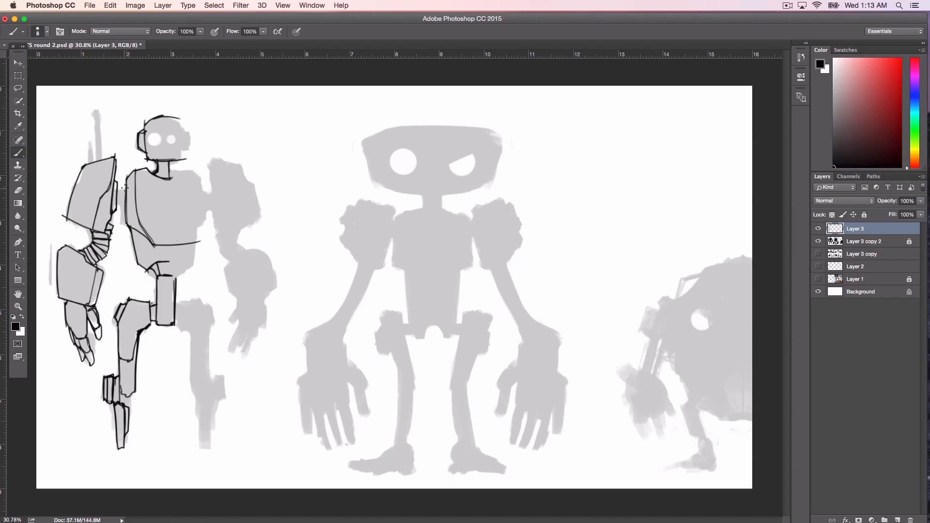
mouse_move(126, 184)
mouse_down()
mouse_move(126, 216)
mouse_move(127, 184)
mouse_move(118, 206)
mouse_up()
Try out peg-like shoulder and hip connections inside the first robot's body on a new layer, and delete that layer.
click(898, 519)
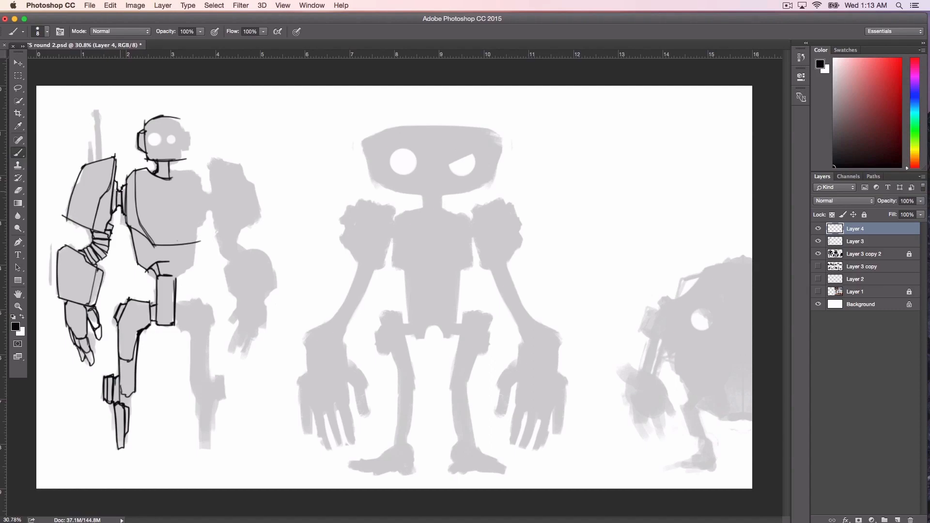
mouse_move(144, 192)
mouse_down()
mouse_move(137, 207)
mouse_move(116, 207)
mouse_move(144, 196)
mouse_up()
mouse_move(215, 192)
mouse_down()
mouse_move(187, 195)
mouse_move(187, 209)
mouse_move(216, 208)
mouse_up()
mouse_move(152, 304)
mouse_down()
mouse_move(163, 316)
mouse_move(152, 322)
mouse_move(174, 324)
mouse_up()
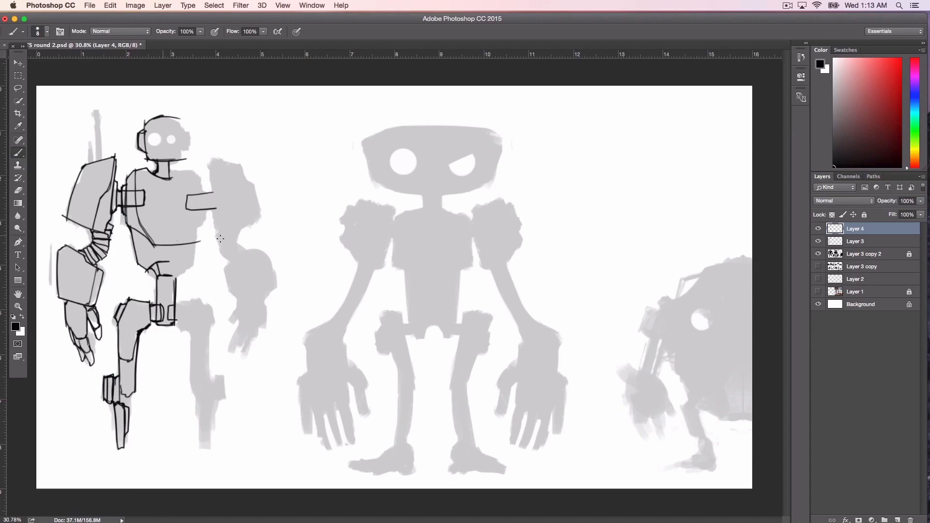
mouse_move(879, 232)
mouse_down()
mouse_move(879, 511)
mouse_move(909, 519)
mouse_up()
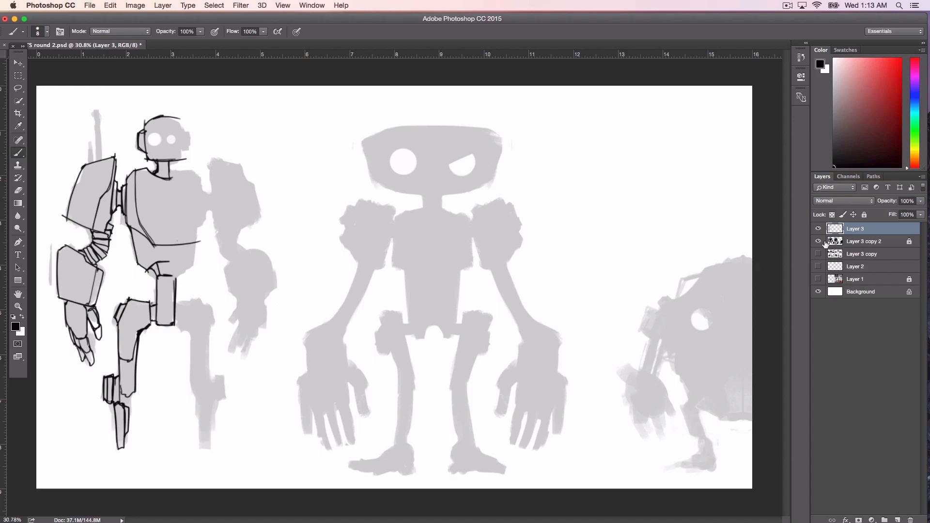
Toggle the visibility of the grey silhouette layer to examine the line art with and without it, leaving it shown.
click(818, 241)
click(818, 241)
click(818, 242)
click(818, 242)
click(818, 242)
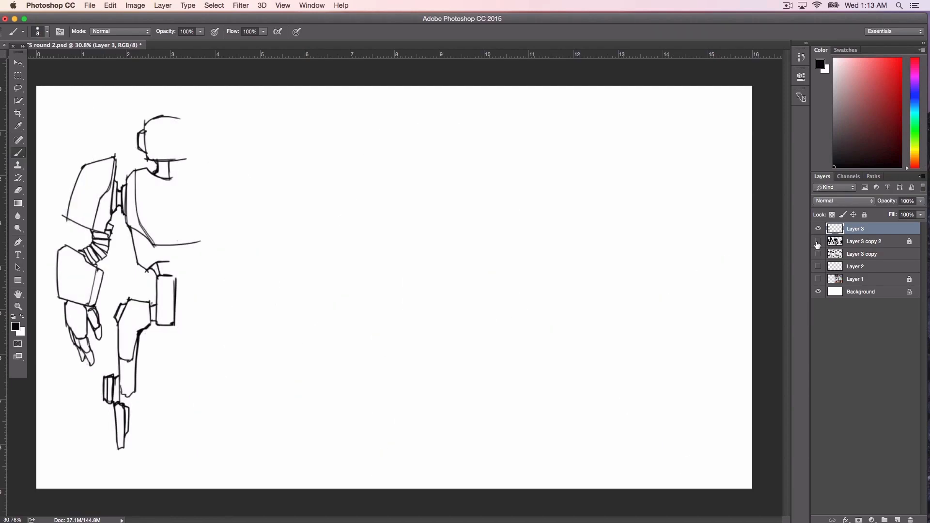
click(818, 241)
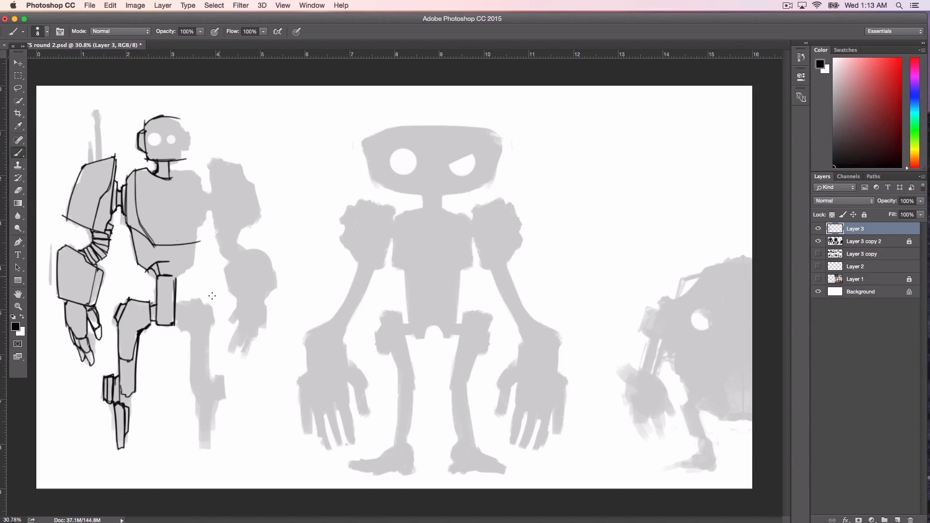
Add a small tab on the side of the first robot's torso and rivet marks along the upper arm's inner edge.
key(bracketright)
key(bracketleft)
key(bracketleft)
mouse_move(131, 233)
mouse_down()
mouse_move(133, 248)
mouse_move(125, 209)
mouse_move(137, 172)
mouse_up()
drag(93, 216, 96, 226)
drag(105, 194, 114, 160)
key(bracketright)
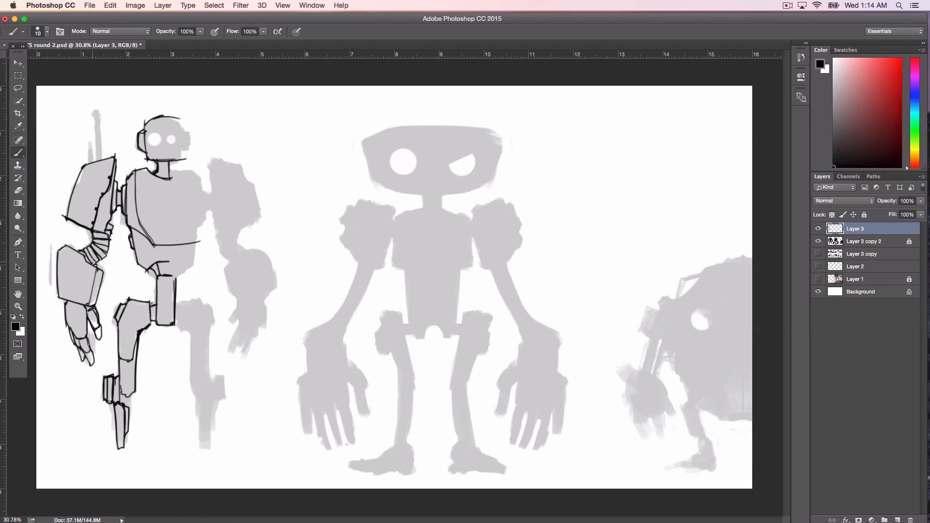
Thicken the outlines of the first robot's forearm block and the back of its hand with the brush.
key(bracketleft)
key(bracketright)
key(bracketleft)
key(bracketright)
drag(66, 303, 70, 331)
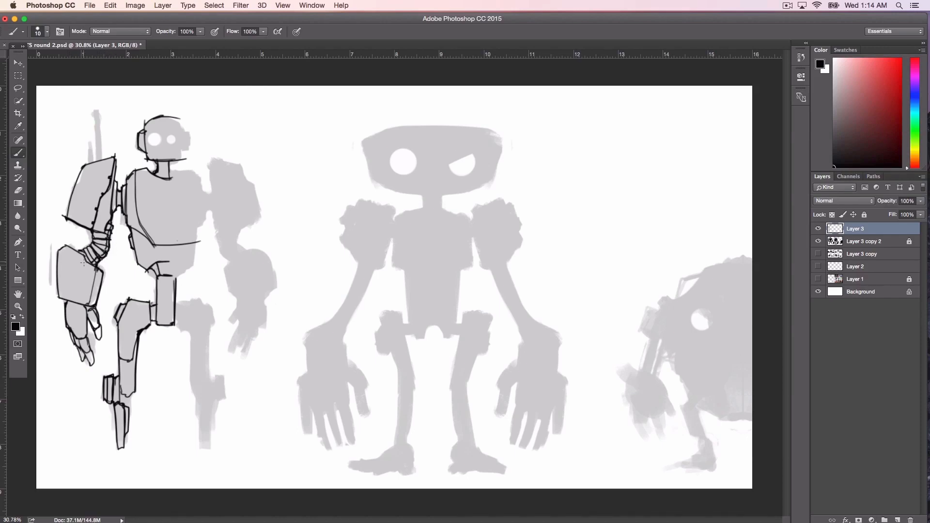
drag(84, 252, 89, 261)
mouse_move(65, 301)
mouse_down()
mouse_move(58, 277)
mouse_move(66, 246)
mouse_up()
Draw a circle with a narrow slot rising from it on the forearm block, using a 6 px brush.
key(bracketleft)
key(bracketleft)
key(bracketleft)
key(bracketleft)
drag(66, 287, 70, 293)
drag(67, 272, 66, 286)
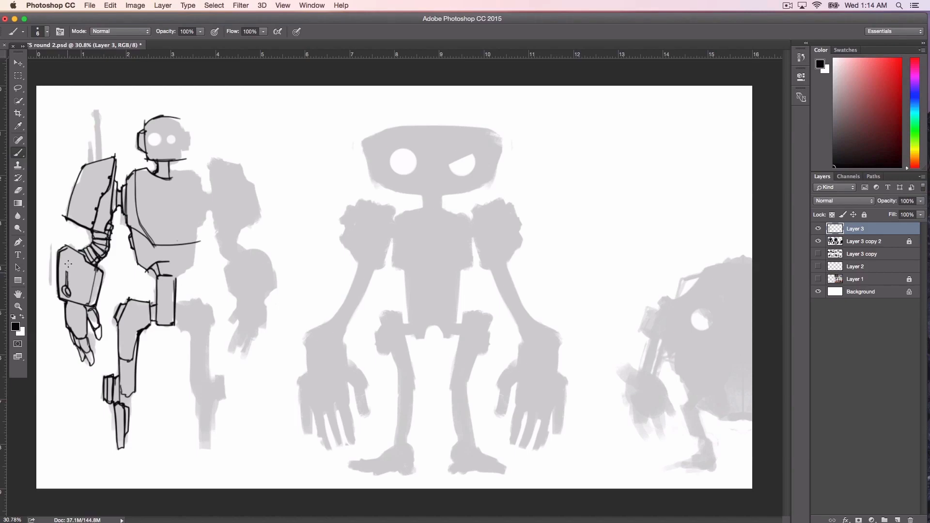
Reinforce the hand and upper arm outlines and add detail to the ear piece on the first robot's head.
mouse_move(88, 338)
mouse_down()
mouse_move(94, 364)
mouse_move(99, 314)
mouse_move(81, 304)
mouse_up()
key(])
key(])
key(])
mouse_move(68, 217)
mouse_down()
mouse_move(84, 166)
mouse_move(137, 136)
mouse_move(158, 166)
mouse_up()
key(bracketleft)
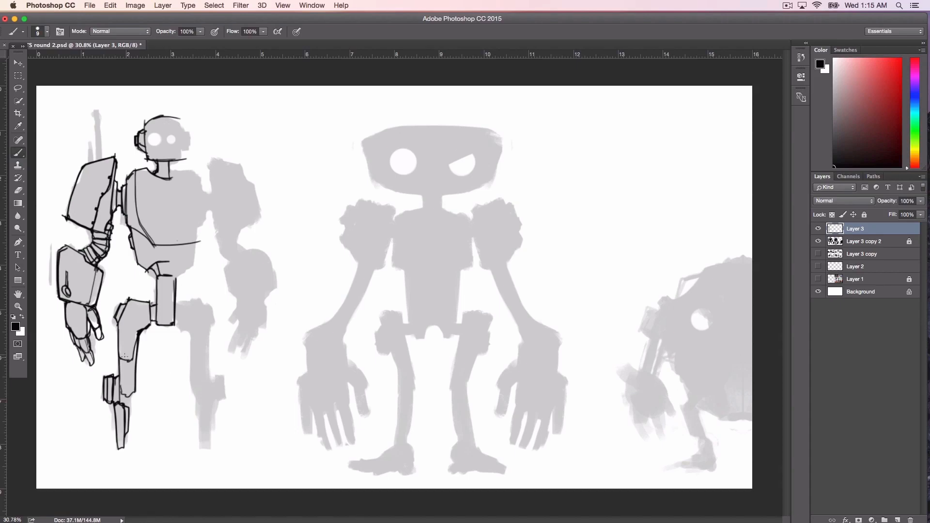
Draw a narrow slot below the thigh plate and a horizontal outward-pointing arrow through the knee block.
mouse_move(119, 359)
mouse_down()
mouse_move(133, 357)
mouse_move(127, 373)
mouse_up()
drag(120, 370, 118, 366)
drag(88, 393, 159, 393)
key(z)
key(super+z)
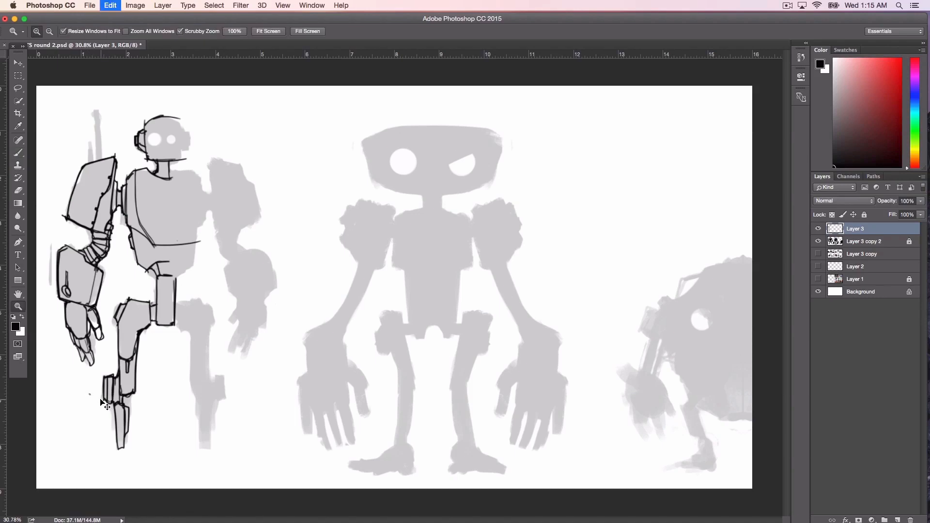
click(18, 154)
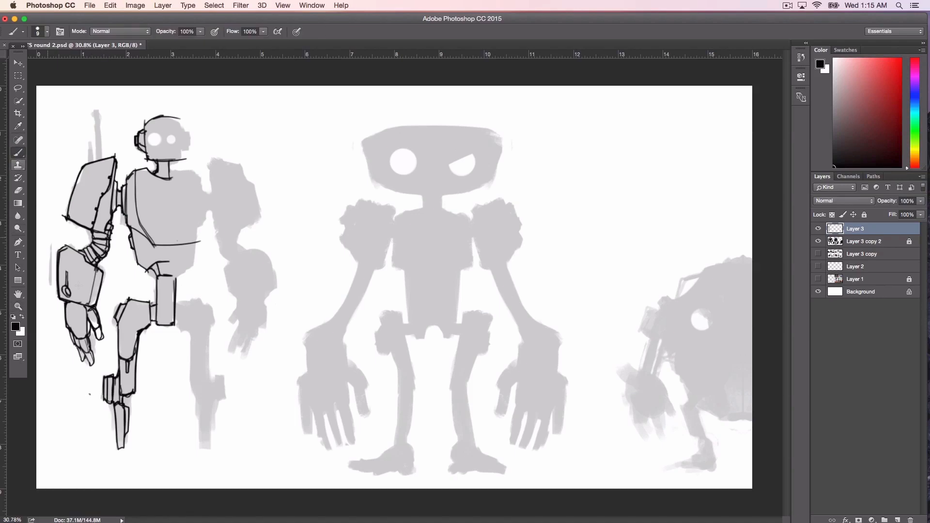
drag(88, 388, 154, 381)
key(bracketleft)
key(bracketleft)
key(bracketleft)
key(bracketright)
key(bracketright)
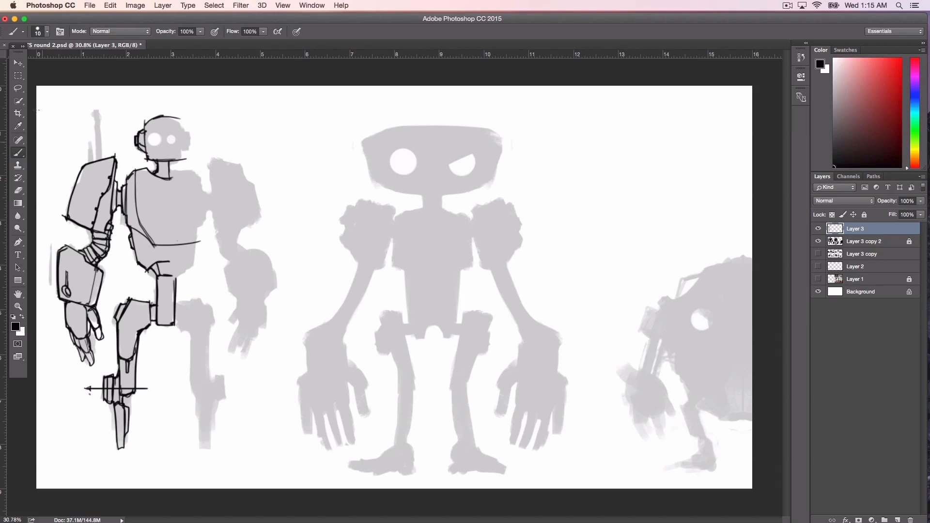
Select the line art extending past the first robot's vertical centre line, delete it, and deselect.
key(m)
drag(221, 75, 167, 471)
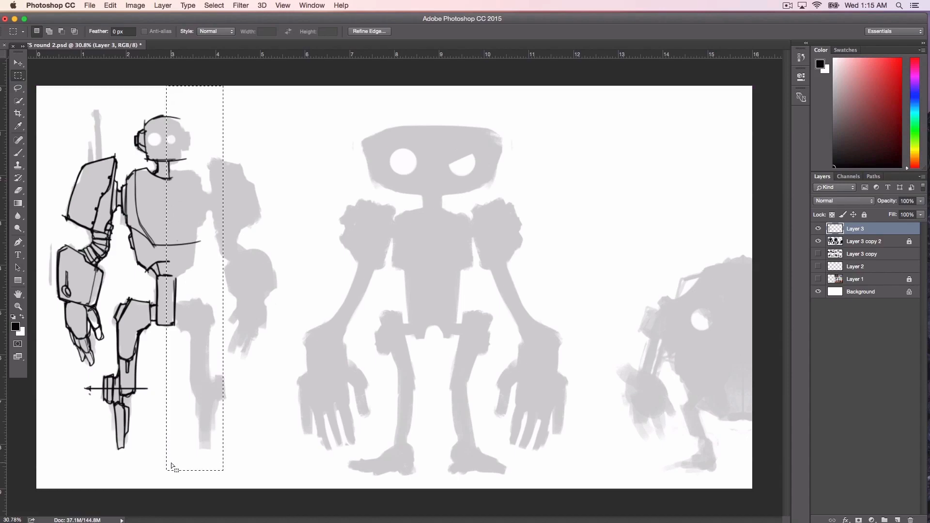
key(Delete)
key(super+d)
Duplicate the half-robot line art layer, flip the copy horizontally, and move it over the robot's empty half.
drag(870, 231, 897, 519)
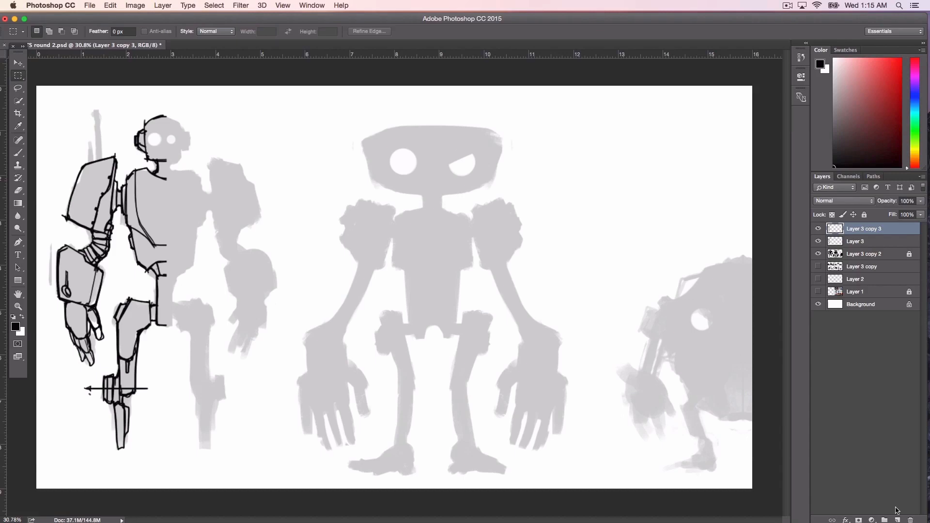
key(super+t)
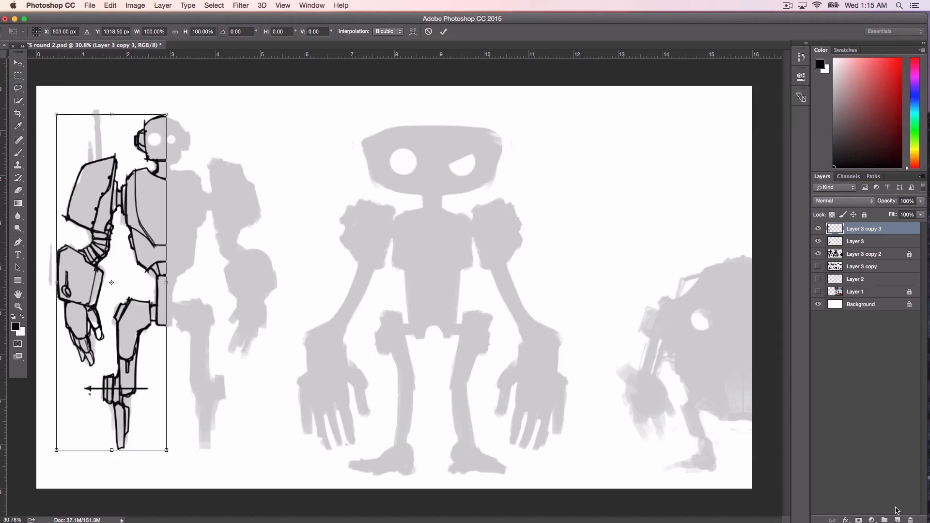
right_click(120, 316)
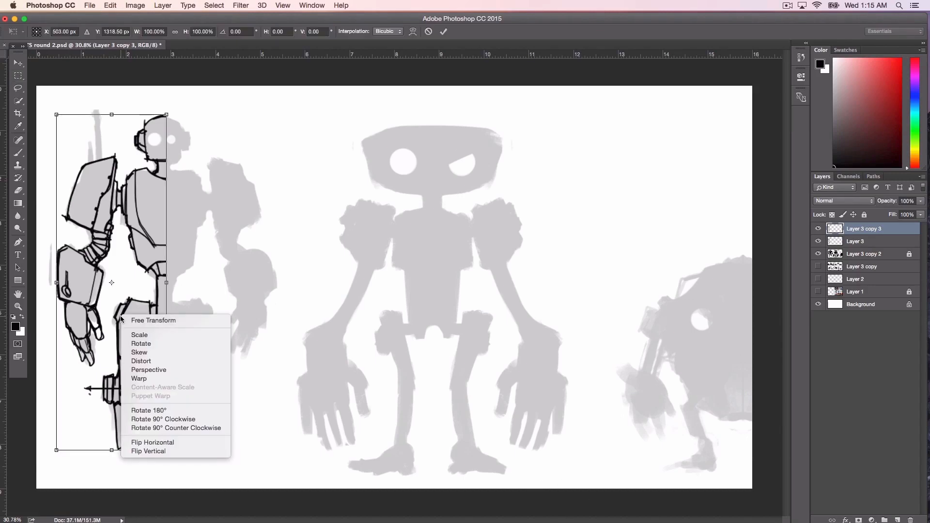
click(165, 444)
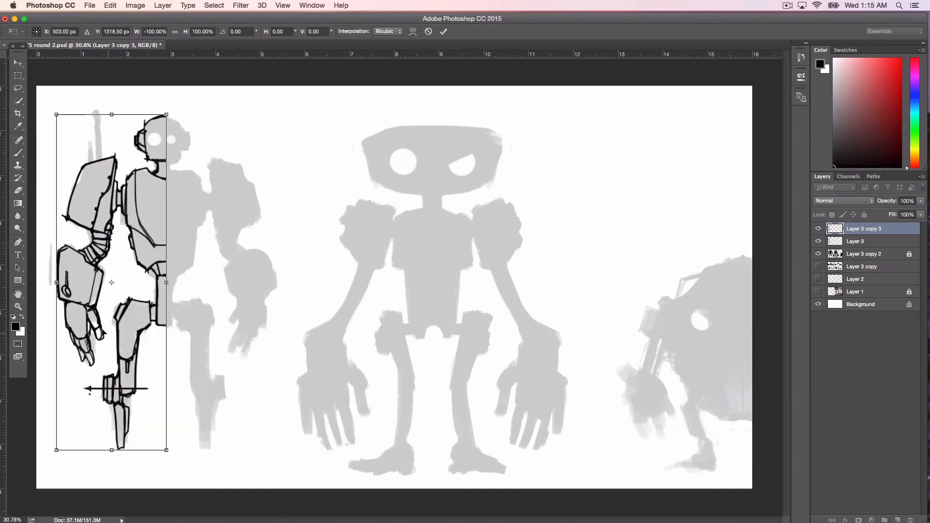
drag(90, 318, 199, 332)
Nudge the mirrored half to X 1233 px, Y 1318.50 px so both halves meet at the centre line, and apply the transform.
key(Left)
key(Left)
key(Left)
key(Left)
key(Left)
key(Left)
key(Left)
key(Left)
key(Left)
key(Left)
key(Left)
key(Left)
key(Left)
key(Left)
key(Left)
key(Left)
key(Left)
key(Left)
key(Left)
key(Left)
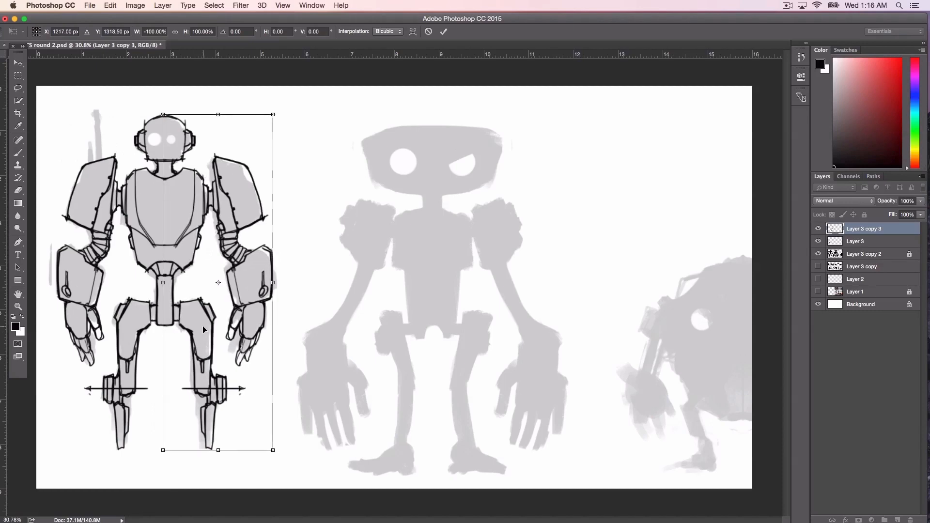
key(Left)
key(Left)
key(Left)
key(Left)
key(Left)
key(Left)
key(Left)
key(Left)
key(Left)
key(Left)
key(Left)
key(Left)
key(Left)
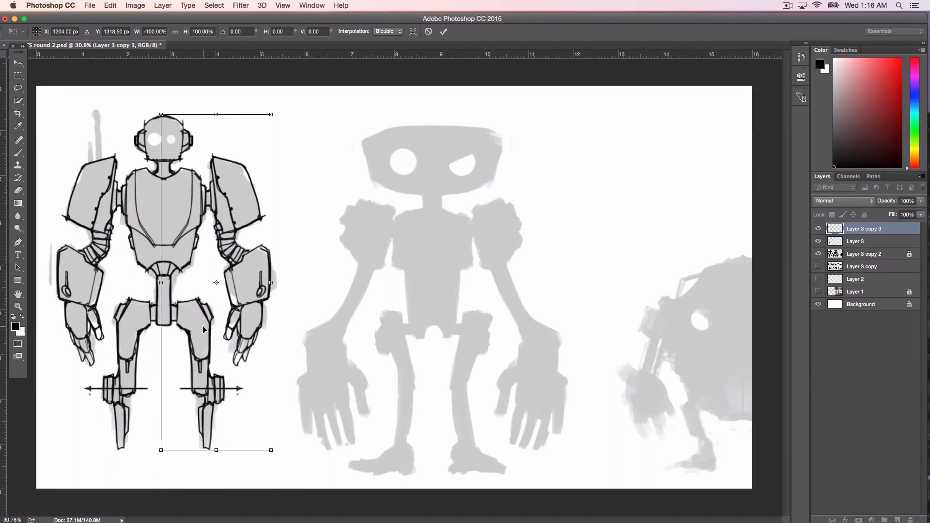
key(Down)
key(Down)
key(Down)
key(Down)
key(Down)
key(Down)
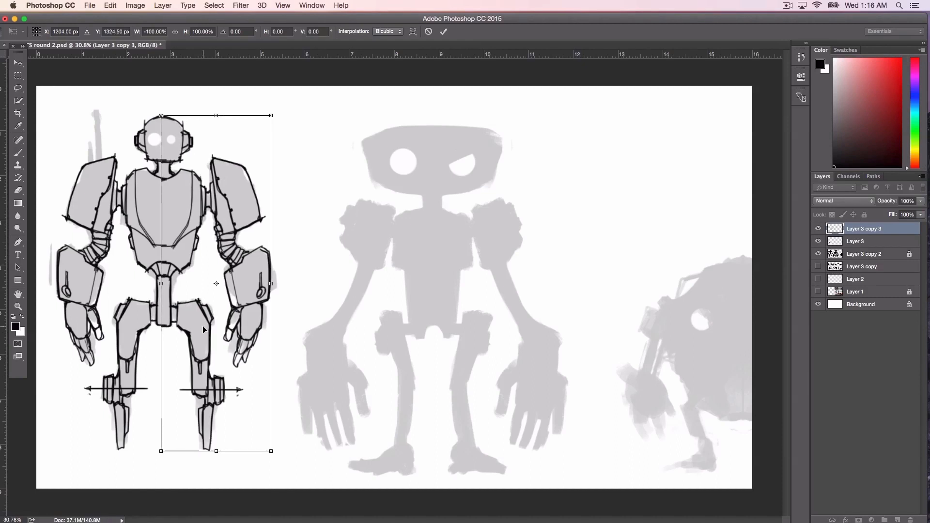
key(Up)
key(Up)
key(Up)
key(Up)
key(Up)
key(Up)
key(Right)
key(Right)
key(Right)
key(Right)
key(Right)
key(Right)
key(Right)
key(Right)
key(Right)
key(Right)
key(Right)
key(Right)
key(Right)
key(Right)
key(Right)
key(Right)
key(Right)
key(Right)
key(Right)
key(Right)
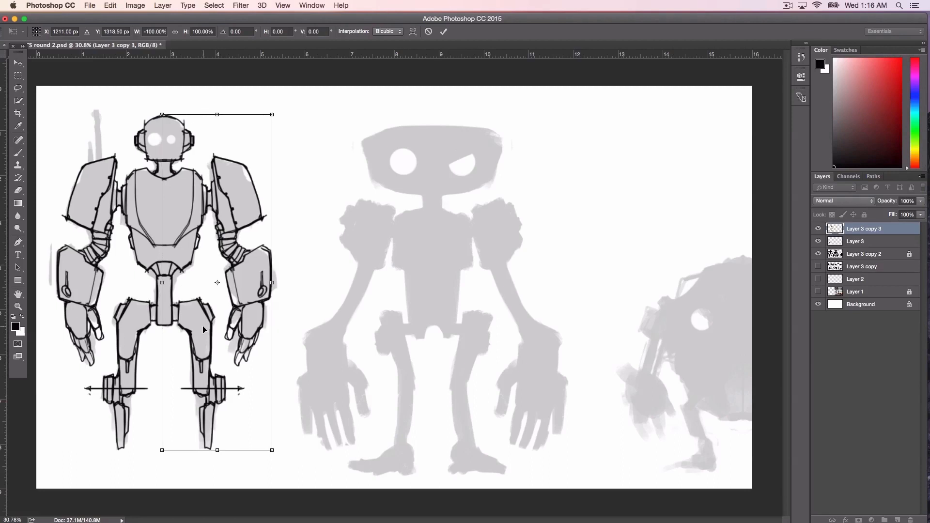
key(Right)
key(Right)
key(Right)
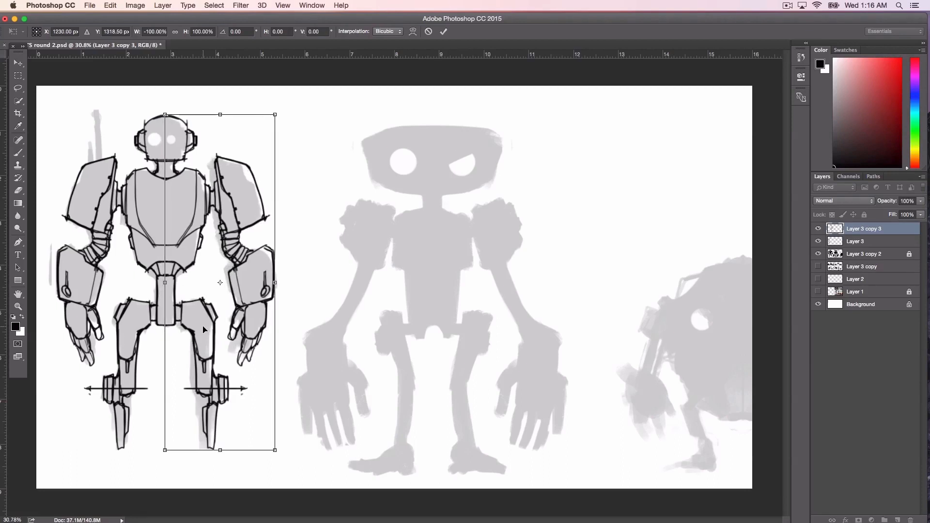
key(Right)
key(Right)
key(Right)
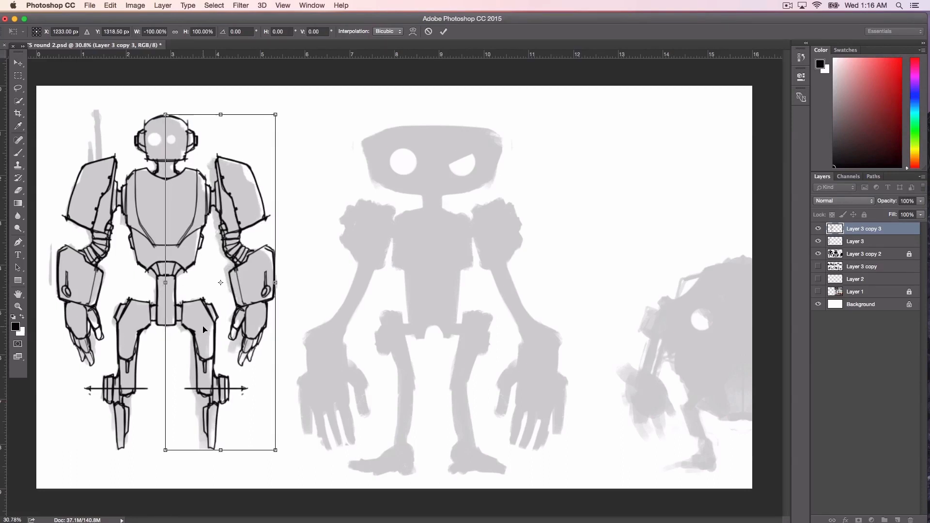
key(Return)
Merge Layer 3 and Layer 3 copy 3 into a single line art layer.
key(m)
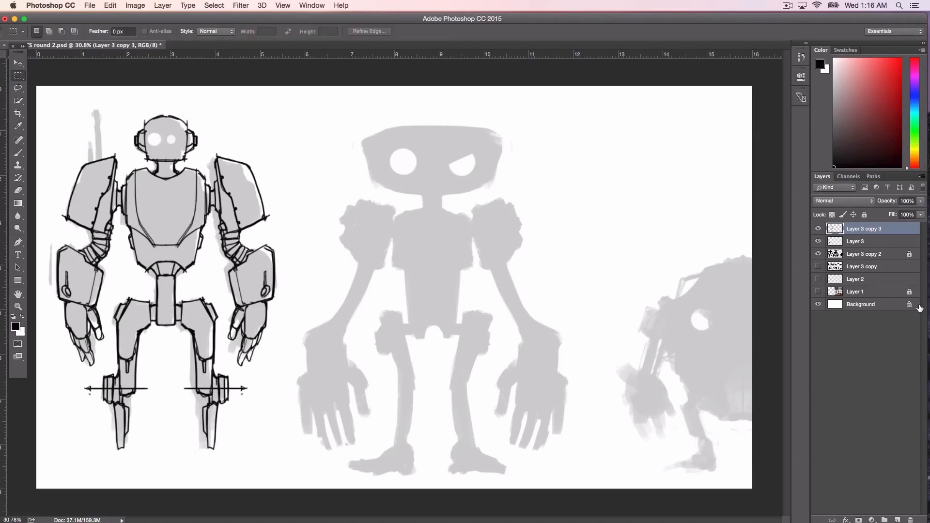
click(872, 242)
shift+click(868, 231)
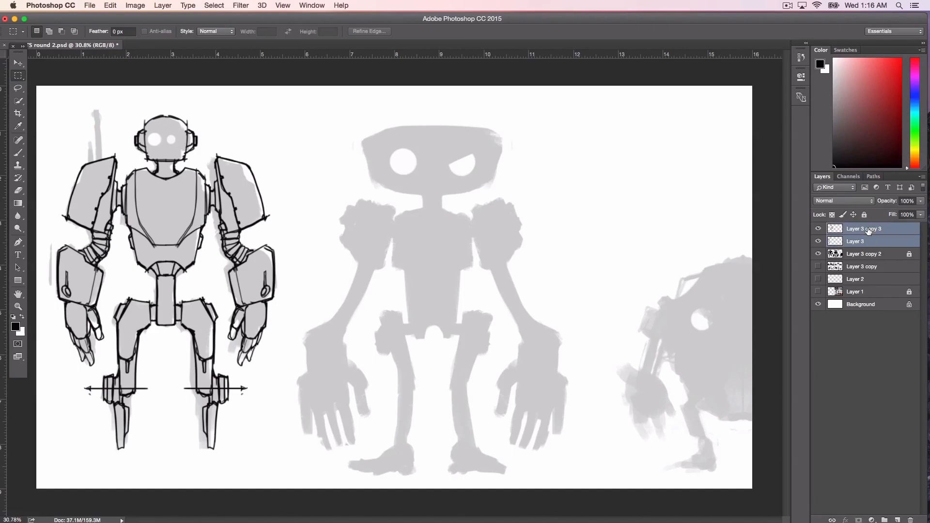
right_click(868, 231)
click(792, 387)
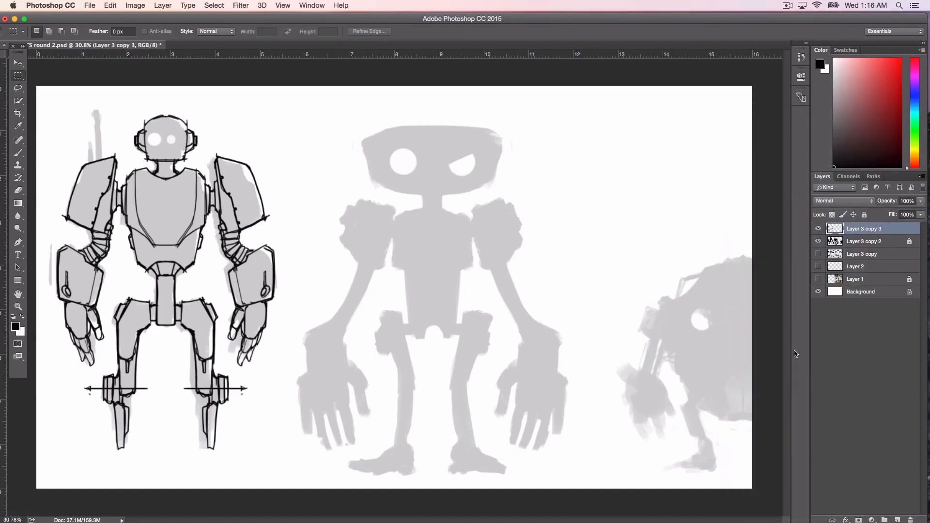
Hide and show the grey silhouette layer to examine the complete mirrored robot line art.
click(818, 241)
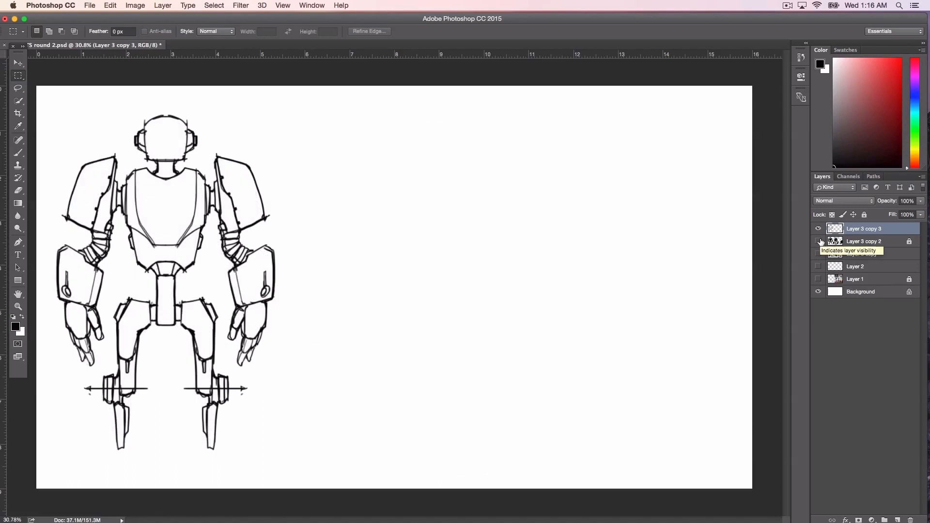
click(819, 241)
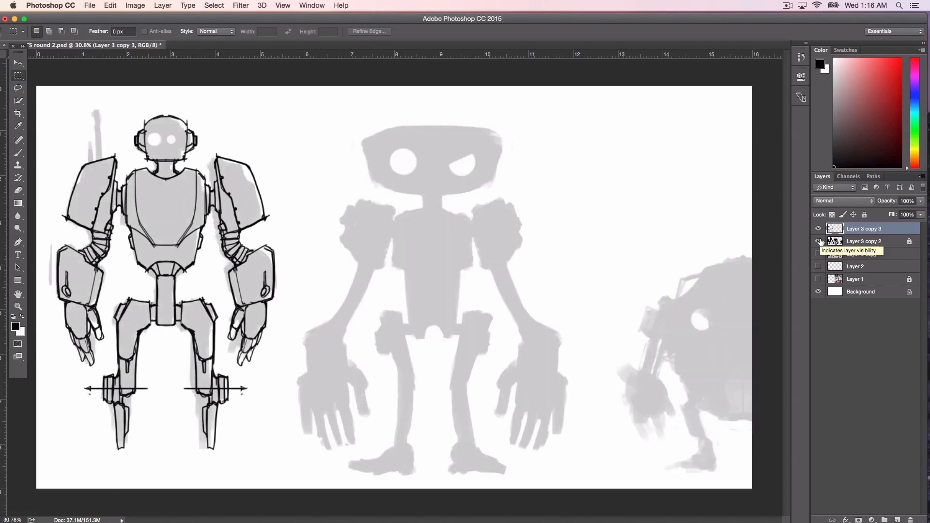
click(818, 241)
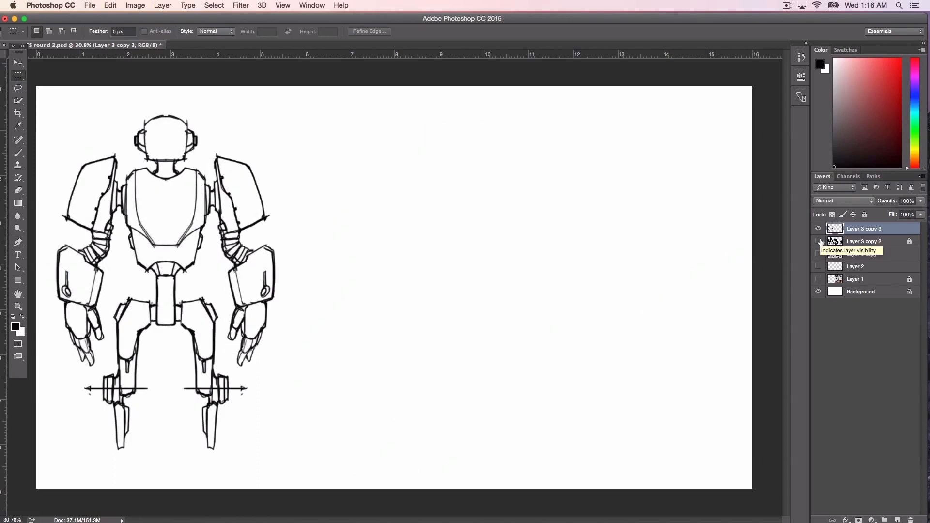
click(818, 241)
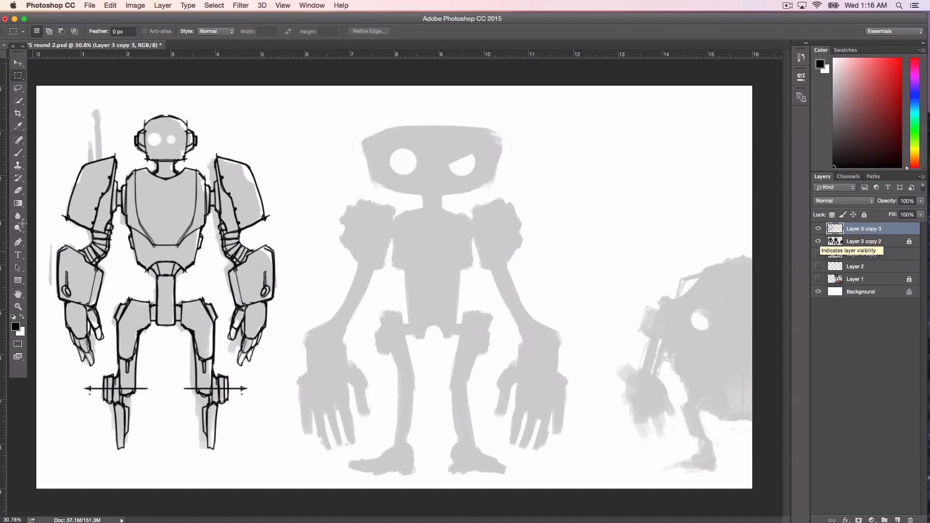
Erase the circle and slot detail from the forearm on the originally drawn half of the robot.
click(18, 190)
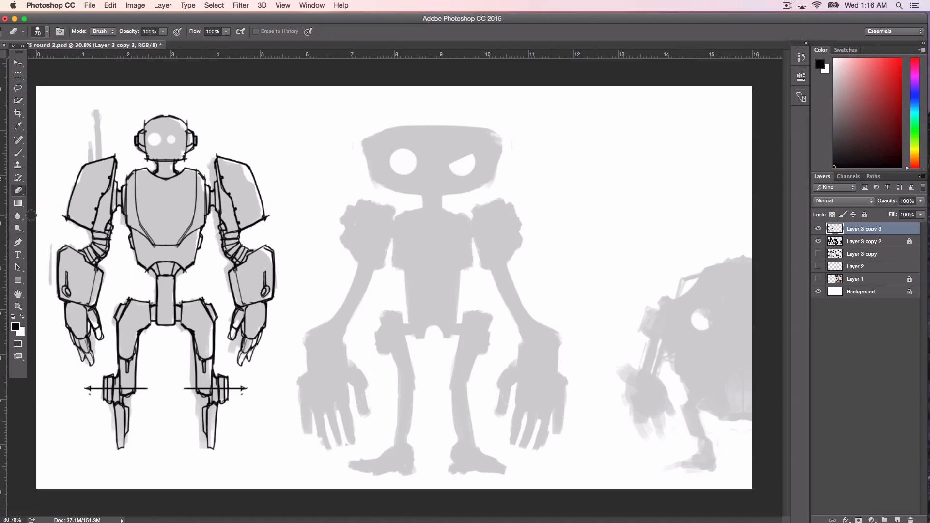
key(b)
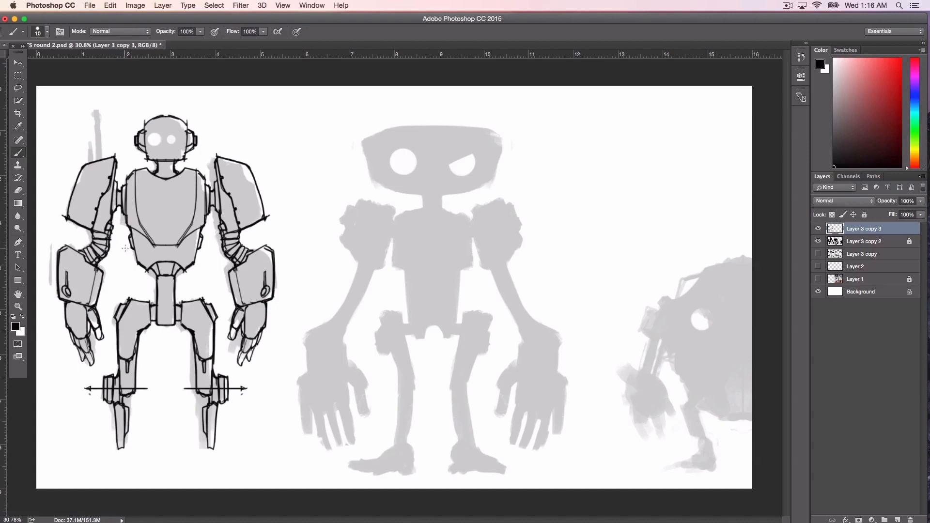
key(bracketleft)
click(18, 189)
key(bracketleft)
key(bracketleft)
key(bracketleft)
key(bracketleft)
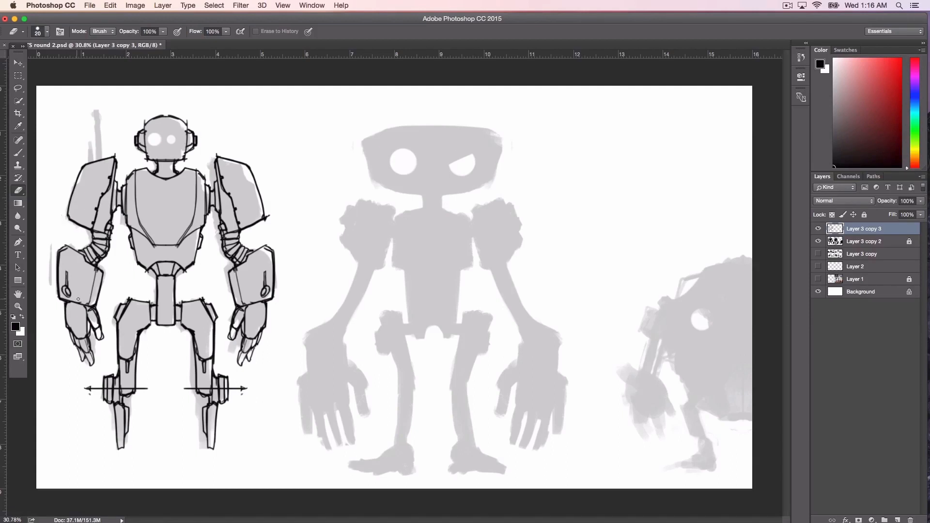
key(bracketright)
key(bracketright)
mouse_move(66, 285)
mouse_down()
mouse_move(68, 293)
mouse_move(67, 267)
mouse_up()
Clean up stray line ends around the hand, thigh, waist and head of the originally drawn half with a small eraser.
key(bracketleft)
key(bracketleft)
key(bracketleft)
drag(92, 314, 96, 320)
drag(127, 357, 145, 324)
drag(149, 272, 141, 270)
drag(147, 162, 146, 157)
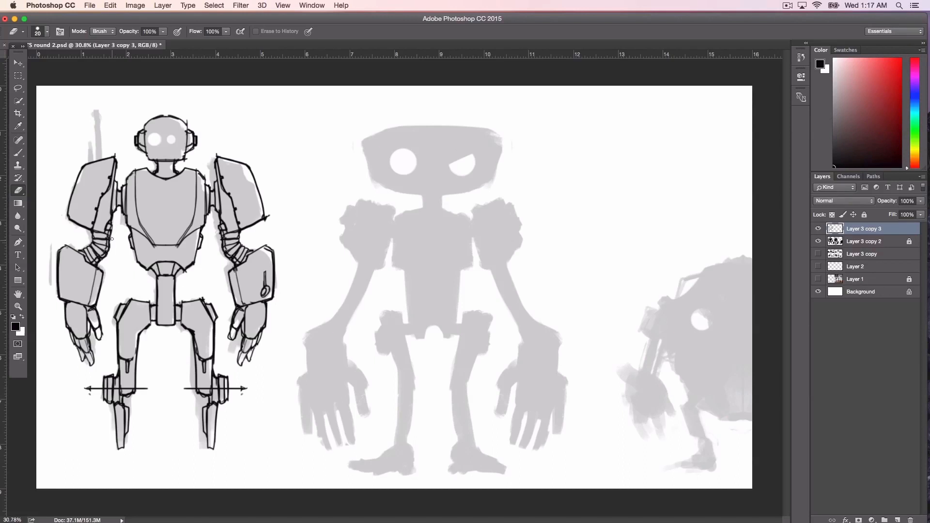
Redraw the chest plate's lower edge with a thicker brush line running down to the torso's centre.
click(18, 153)
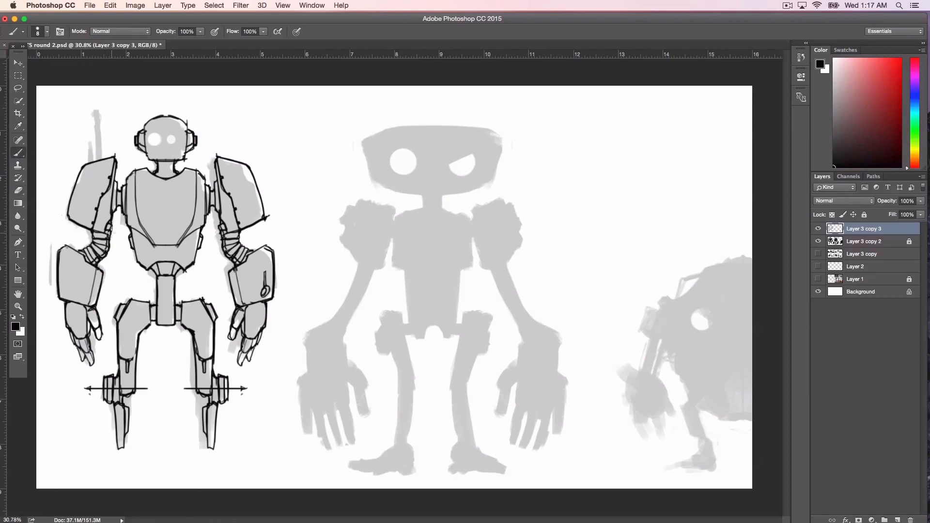
key(bracketright)
key(bracketright)
mouse_move(113, 201)
mouse_down()
mouse_move(117, 160)
mouse_move(130, 243)
mouse_move(154, 247)
mouse_up()
drag(154, 245, 165, 246)
Erase the small bevel lines at the thigh's upper outer corner on the originally drawn half.
click(18, 191)
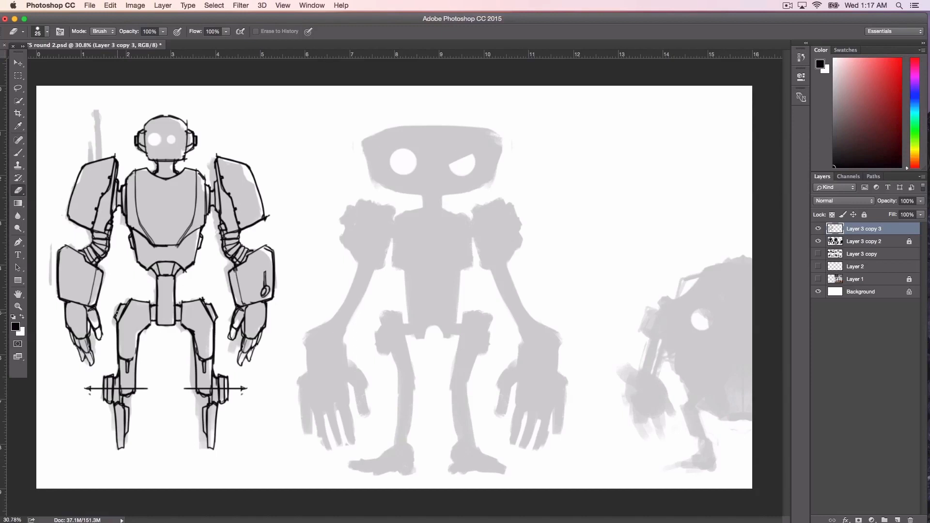
drag(118, 314, 130, 301)
click(18, 153)
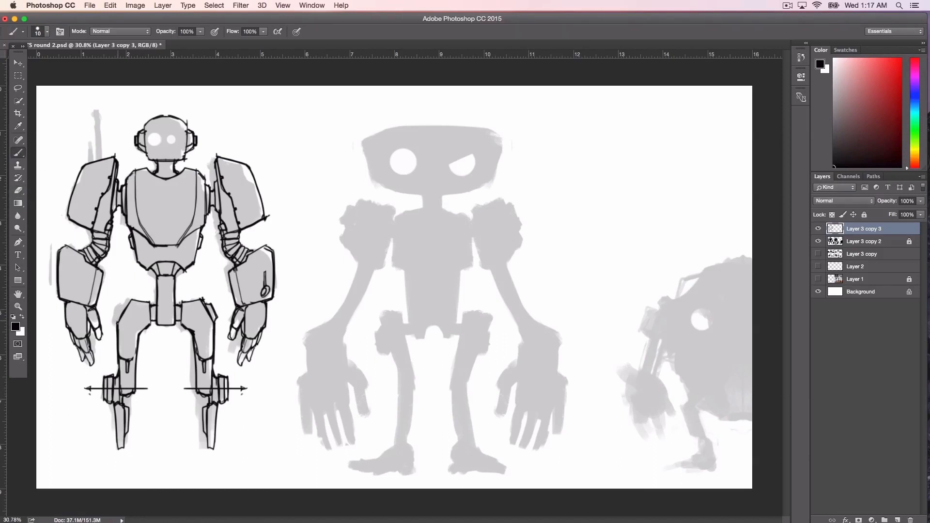
Redraw the bevel line at the upper outer corner of the thigh on the originally drawn half.
drag(116, 315, 130, 301)
key(bracketleft)
key(bracketleft)
Sketch a round lens-like part with concentric ellipses and a centre axis in the blank area beside the robot's lower leg.
mouse_move(261, 449)
mouse_down()
mouse_move(288, 418)
mouse_move(254, 439)
mouse_move(285, 424)
mouse_move(258, 443)
mouse_move(273, 417)
mouse_move(267, 448)
mouse_up()
key(bracketright)
key(bracketright)
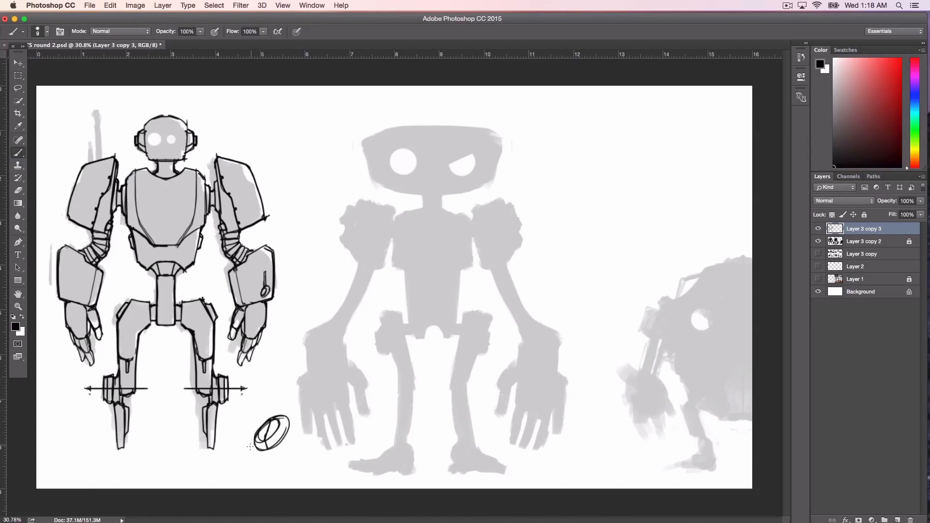
mouse_move(250, 450)
mouse_down()
mouse_move(301, 430)
mouse_move(286, 413)
mouse_move(294, 417)
mouse_up()
mouse_move(251, 443)
mouse_down()
mouse_move(250, 456)
mouse_move(304, 416)
mouse_move(293, 411)
mouse_move(329, 415)
mouse_move(249, 463)
mouse_move(255, 476)
mouse_move(258, 437)
mouse_move(278, 418)
mouse_move(256, 441)
mouse_move(264, 453)
mouse_move(278, 443)
mouse_up()
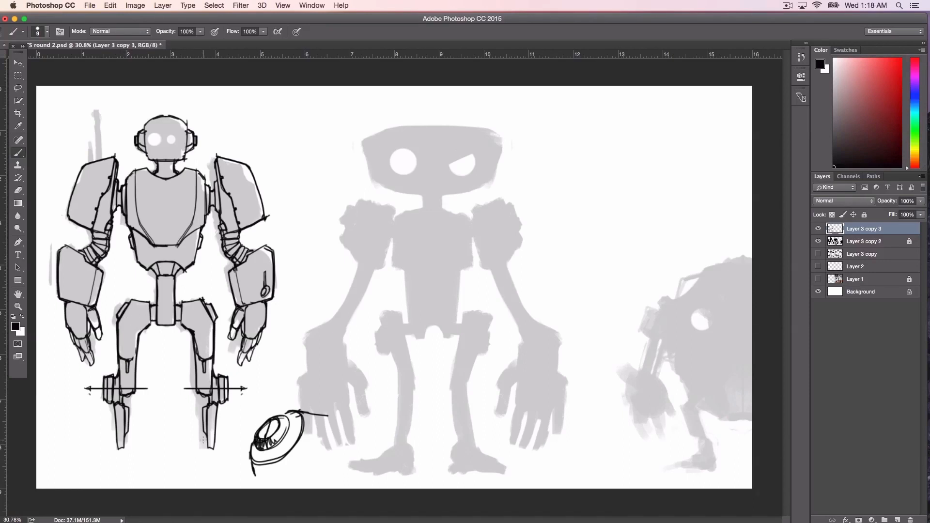
drag(256, 411, 275, 450)
Erase the lens sketch beside the lower leg with a much larger eraser.
key(e)
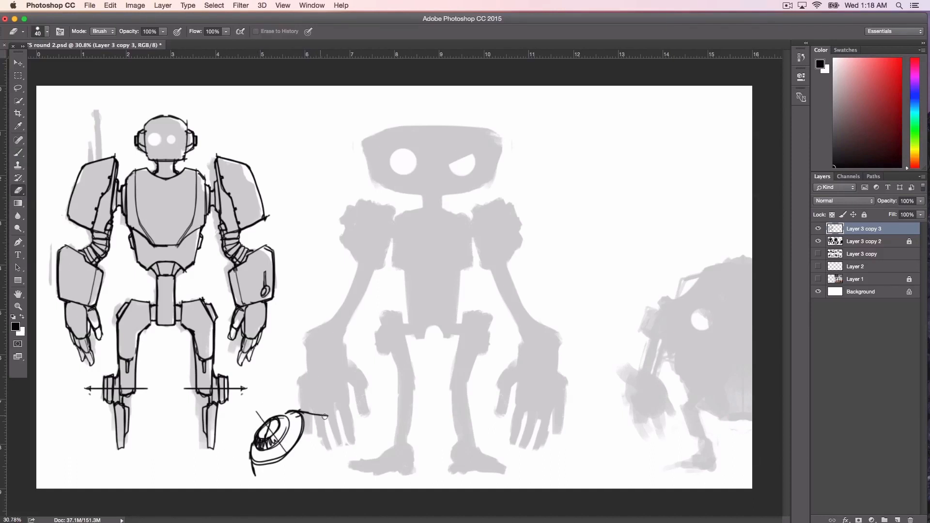
key(bracketright)
key(bracketright)
key(bracketright)
key(bracketright)
key(bracketright)
key(bracketright)
key(bracketright)
key(bracketright)
key(bracketright)
mouse_move(333, 414)
mouse_down()
mouse_move(285, 409)
mouse_move(263, 429)
mouse_up()
Draw a small slot on the back of the hand and a row of vertical vent lines below the chest plate.
key(bracketleft)
key(bracketleft)
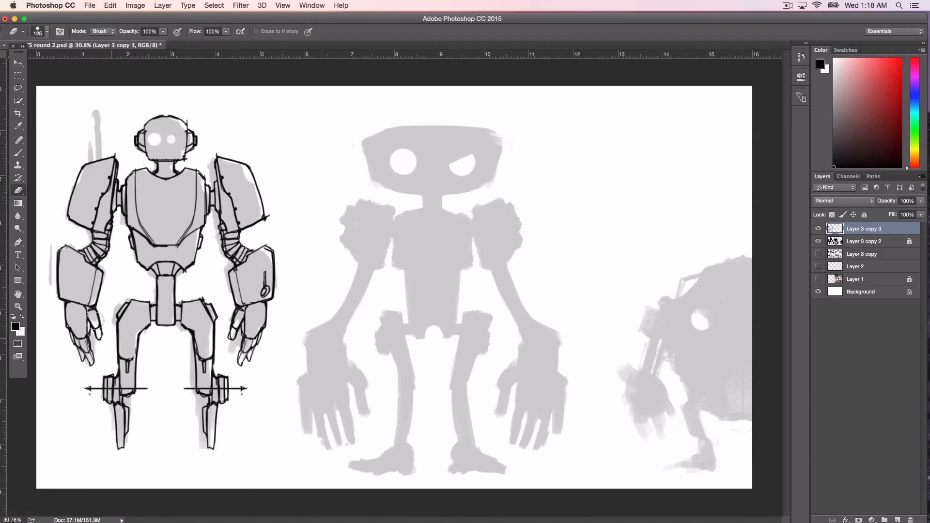
key(bracketleft)
key(bracketleft)
key(bracketleft)
key(bracketleft)
key(bracketleft)
key(bracketleft)
key(bracketleft)
key(bracketleft)
key(bracketleft)
key(bracketleft)
key(bracketleft)
key(b)
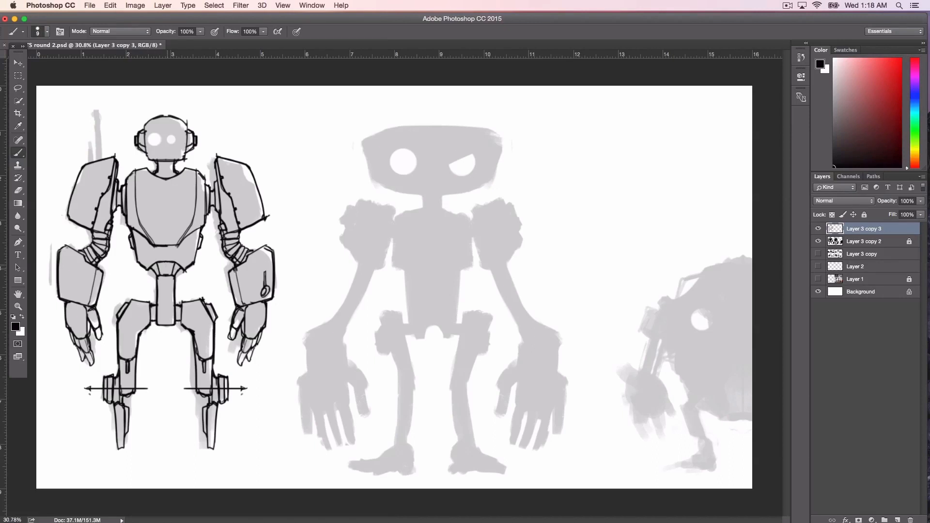
drag(70, 321, 74, 329)
key(bracketright)
mouse_move(139, 235)
mouse_down()
mouse_move(161, 234)
mouse_move(163, 255)
mouse_up()
Add small panel lines along the inner knee and upper shin of the originally drawn leg with a thinner brush.
key(bracketleft)
key(bracketleft)
key(bracketleft)
drag(139, 358, 136, 371)
key(bracketright)
drag(112, 406, 115, 418)
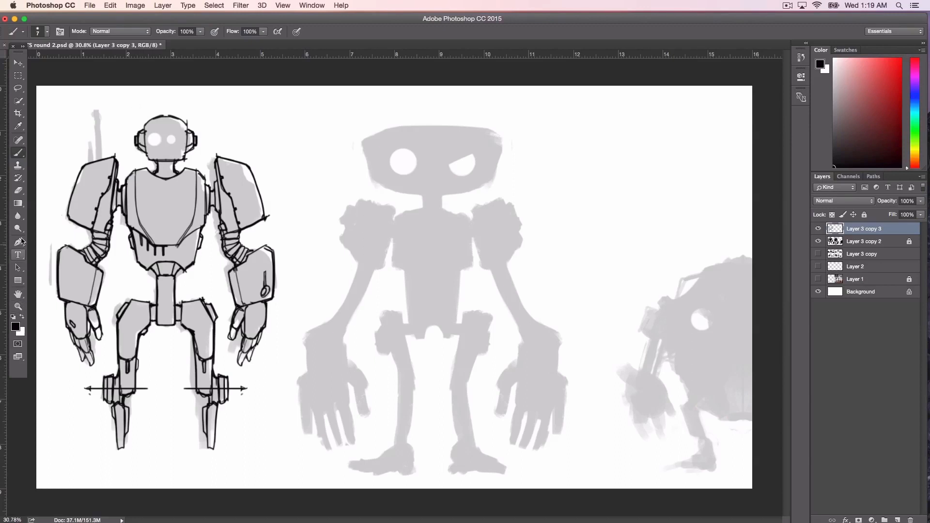
Erase all of the head's line art with a 100 px eraser.
click(19, 203)
key(e)
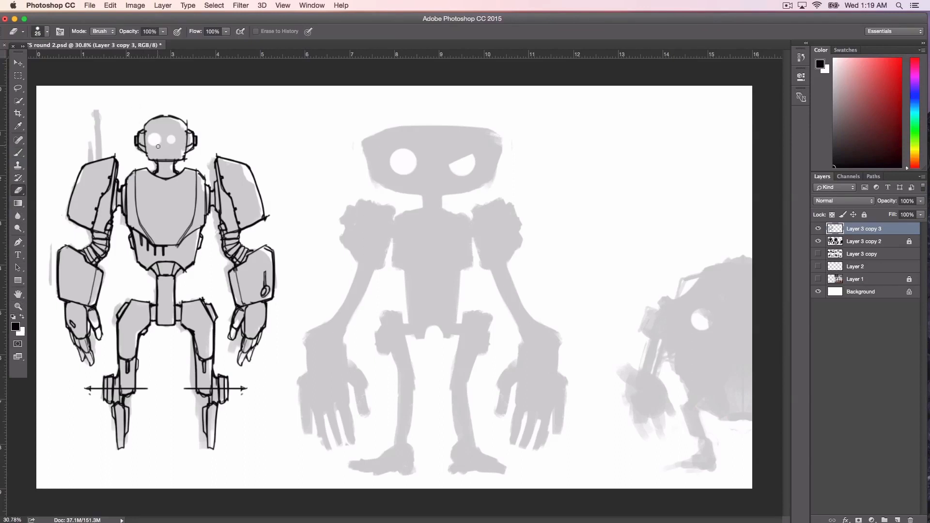
key(bracketright)
key(bracketright)
key(bracketright)
key(bracketright)
key(bracketright)
key(bracketright)
key(bracketright)
key(bracketright)
key(bracketright)
key(bracketright)
mouse_move(141, 131)
mouse_down()
mouse_move(159, 156)
mouse_move(187, 156)
mouse_move(153, 122)
mouse_move(196, 144)
mouse_up()
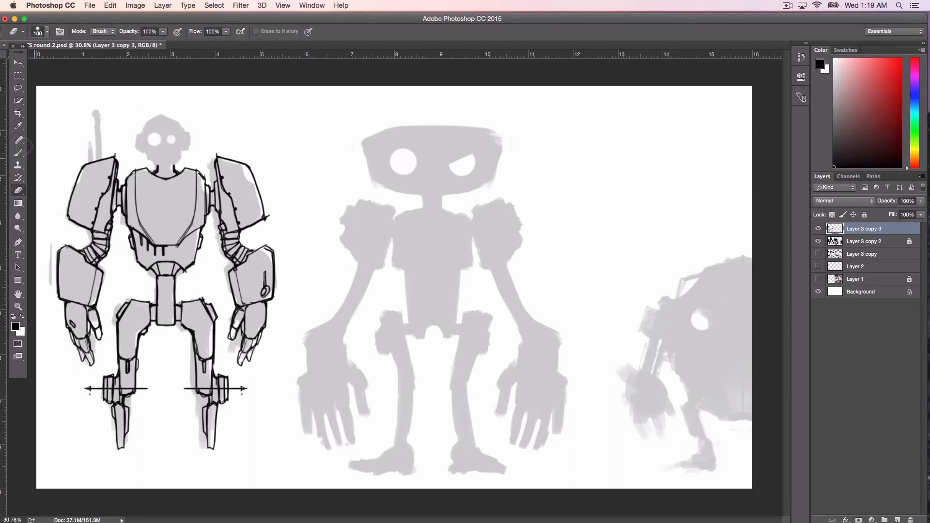
Draw a new half head outline with a rounded crown, angled jaw down to the chin and an ear plate at the side.
click(17, 152)
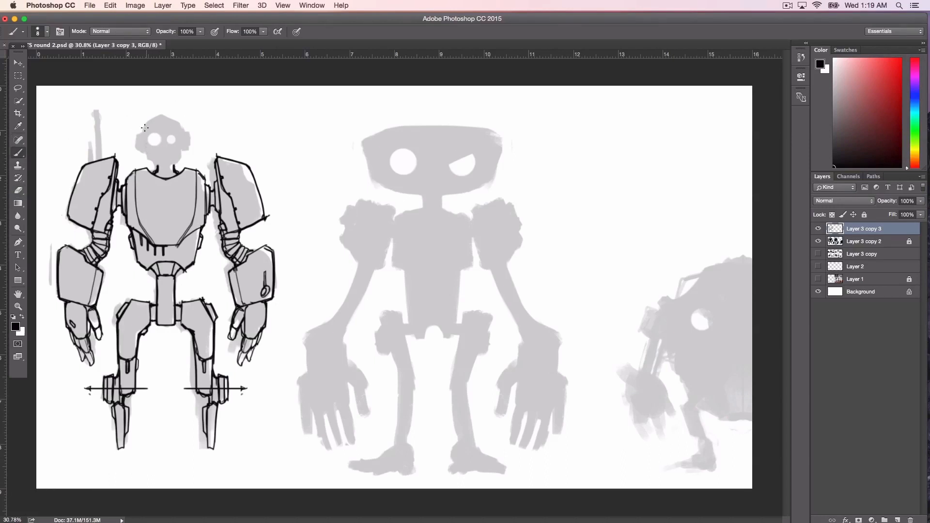
key(bracketright)
mouse_move(139, 155)
mouse_down()
mouse_move(158, 106)
mouse_move(175, 114)
mouse_up()
key(bracketleft)
mouse_move(139, 155)
mouse_down()
mouse_move(162, 168)
mouse_move(142, 137)
mouse_move(170, 168)
mouse_up()
drag(141, 127, 139, 147)
drag(139, 128, 147, 125)
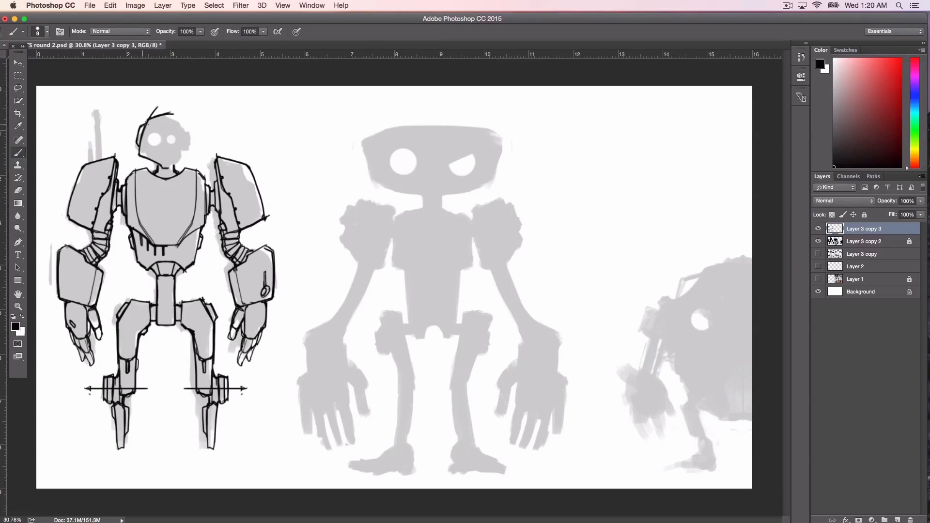
Touch up the thigh's upper outer corner and erase stray line ends around the shoulder armor, crown of the head and torso side.
drag(123, 308, 130, 301)
key(bracketleft)
key(bracketleft)
key(e)
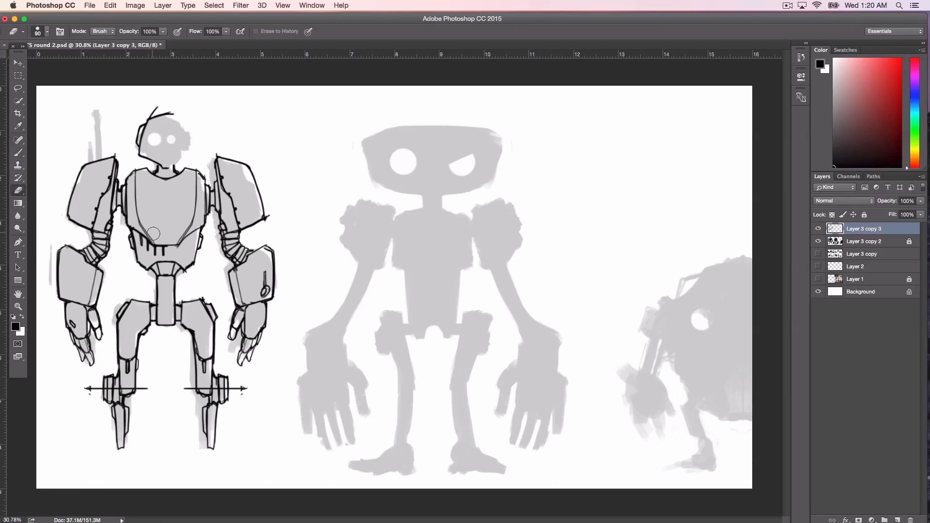
key(bracketleft)
key(bracketleft)
key(bracketleft)
drag(117, 175, 119, 162)
drag(82, 165, 78, 171)
key(bracketleft)
key(bracketright)
key(bracketright)
drag(152, 113, 160, 105)
key(bracketleft)
key(bracketleft)
drag(130, 227, 139, 233)
Draw a thin faceplate line from the ear towards the chin and a small slot in the middle of the waist piece.
key(b)
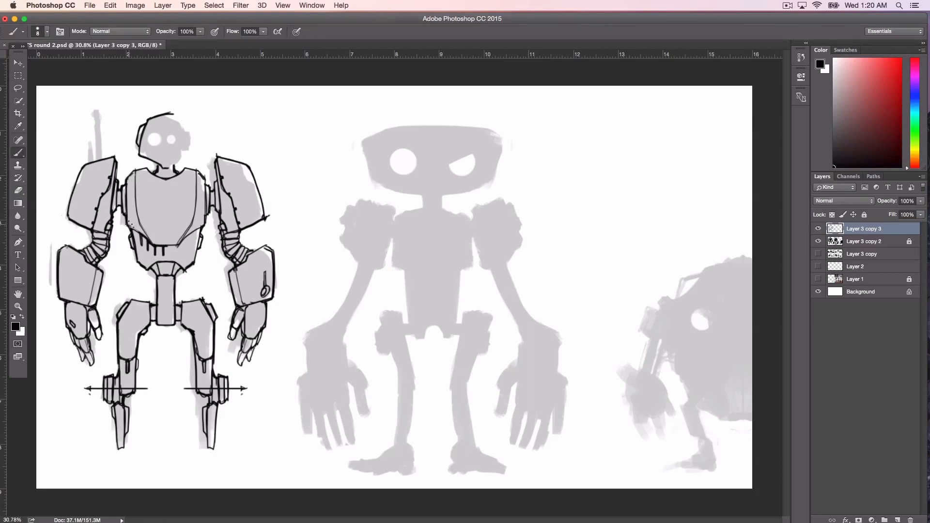
key(bracketleft)
key(bracketleft)
mouse_move(144, 145)
mouse_down()
mouse_move(162, 168)
mouse_move(140, 143)
mouse_up()
key(bracketleft)
key(bracketleft)
drag(166, 264, 167, 266)
Add rivet dots along the forearm's inner edge and close off the lower leg's tip with a short line.
click(91, 285)
key(bracketright)
key(bracketleft)
key(bracketleft)
key(bracketright)
drag(122, 452, 127, 439)
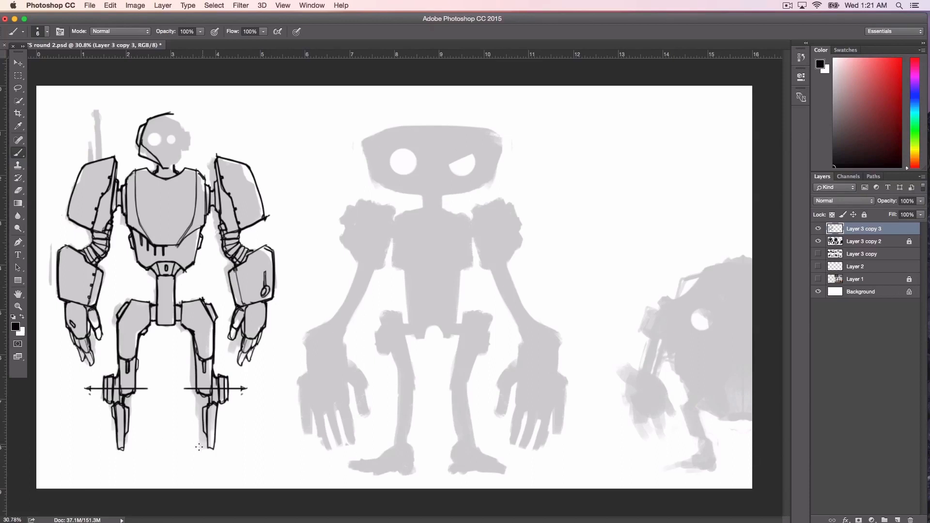
drag(119, 449, 124, 448)
key(e)
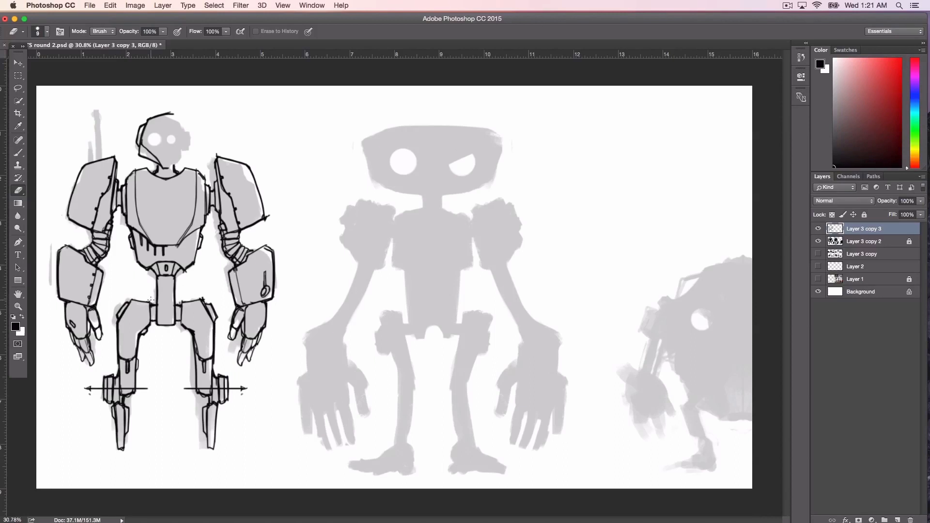
key(bracketright)
key(bracketright)
Select the outdated mirrored half of the robot from its centre line outward and delete it.
key(m)
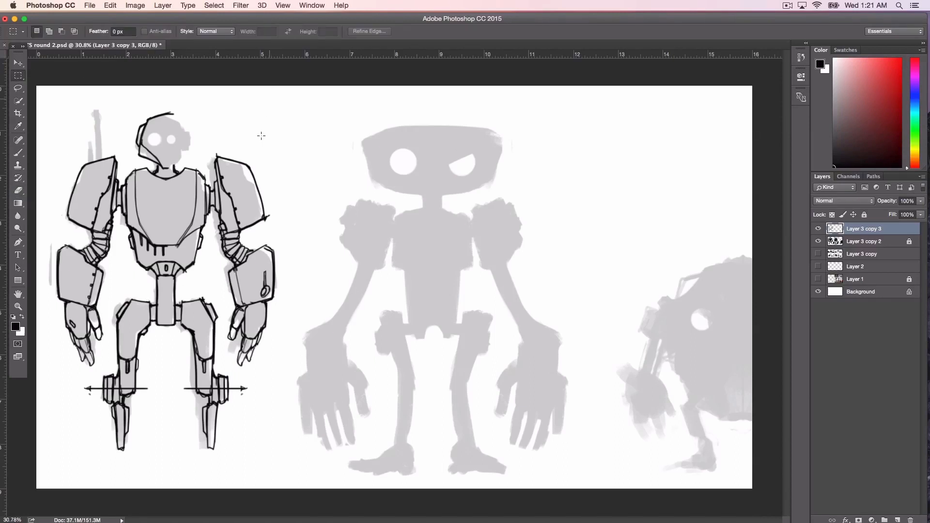
drag(281, 90, 166, 454)
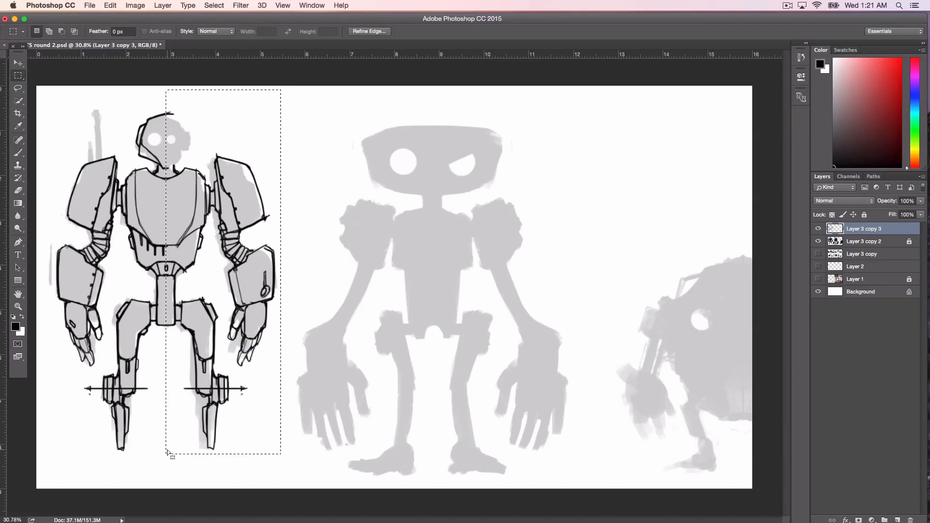
key(Delete)
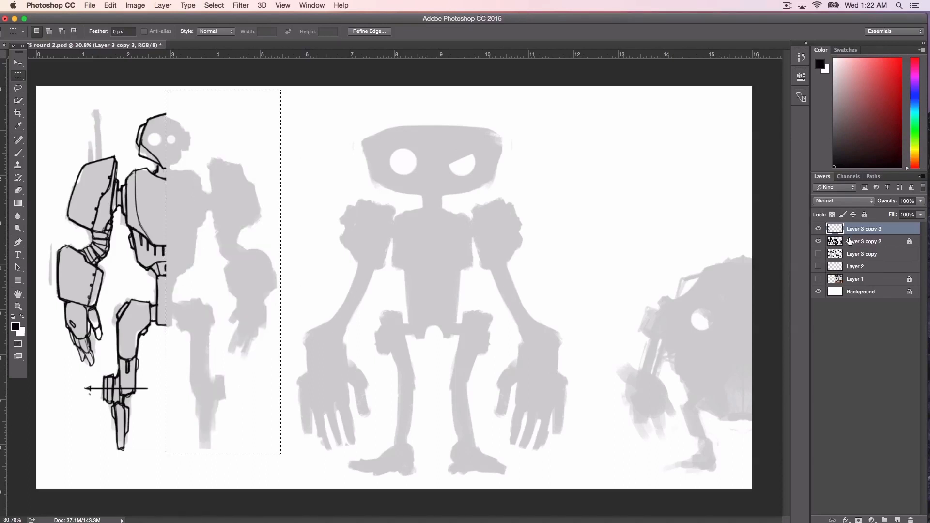
Duplicate the line art layer, flip the copy horizontally and align it with the original half along the robot's centre line.
drag(872, 228, 897, 518)
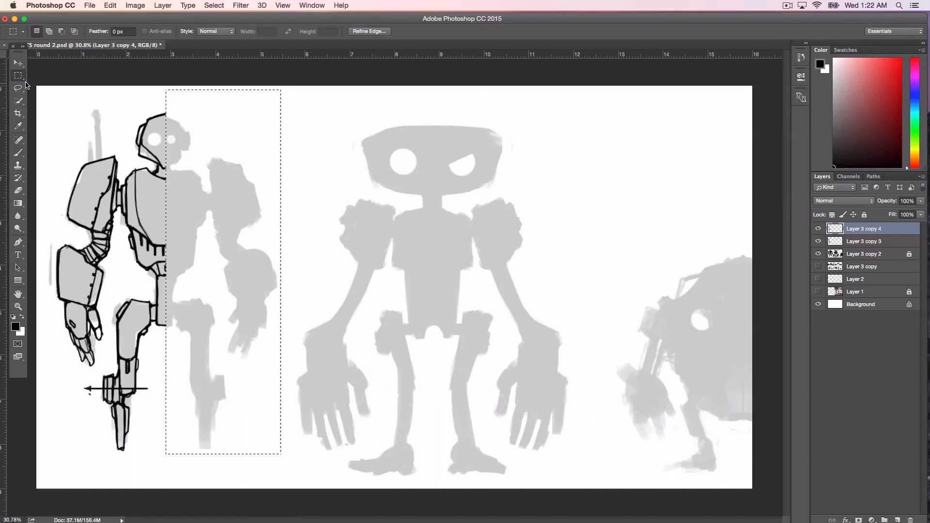
key(super+d)
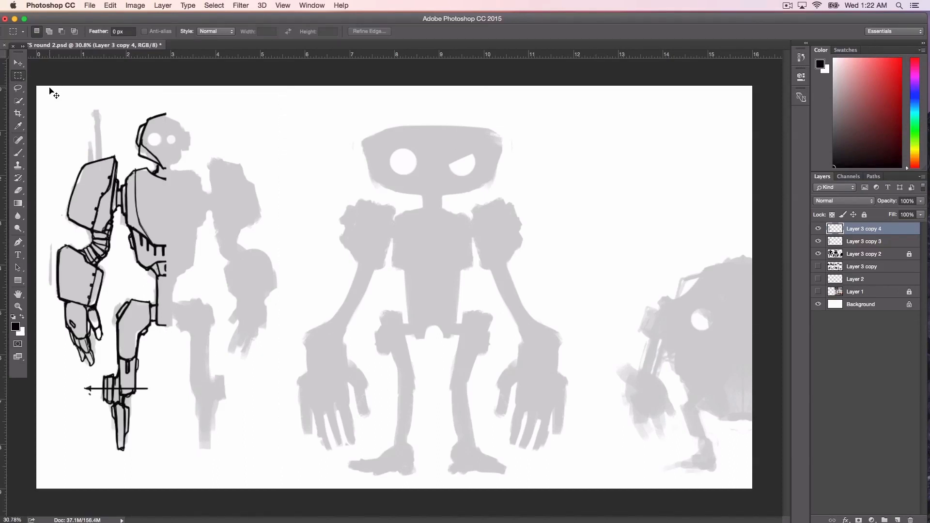
key(super+t)
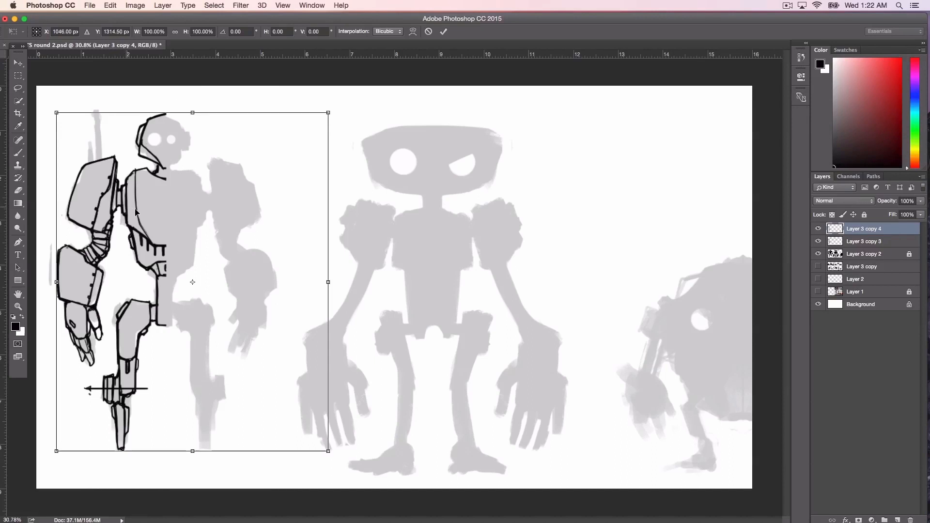
right_click(157, 230)
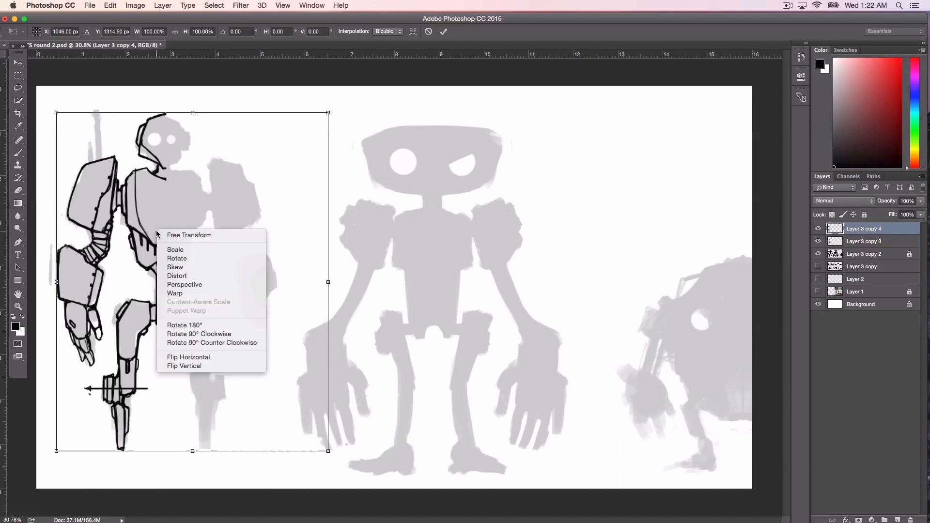
click(198, 358)
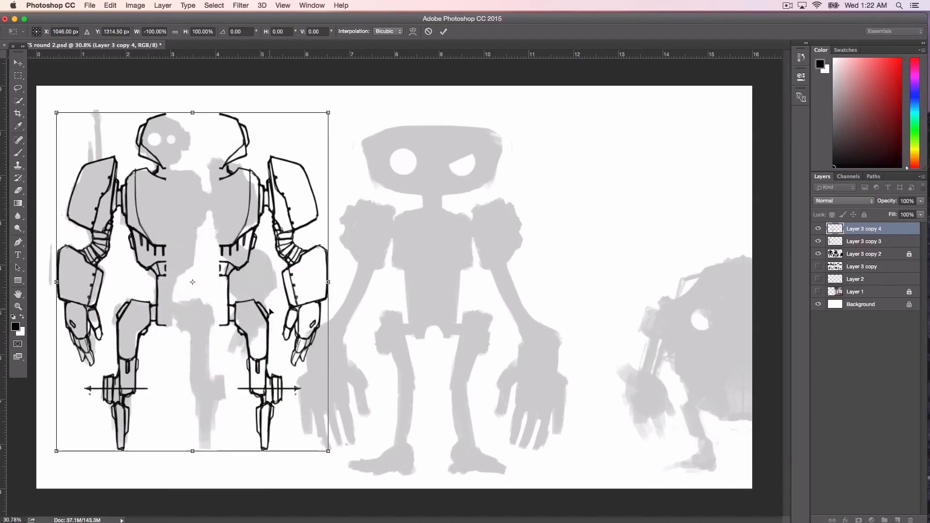
drag(269, 311, 217, 308)
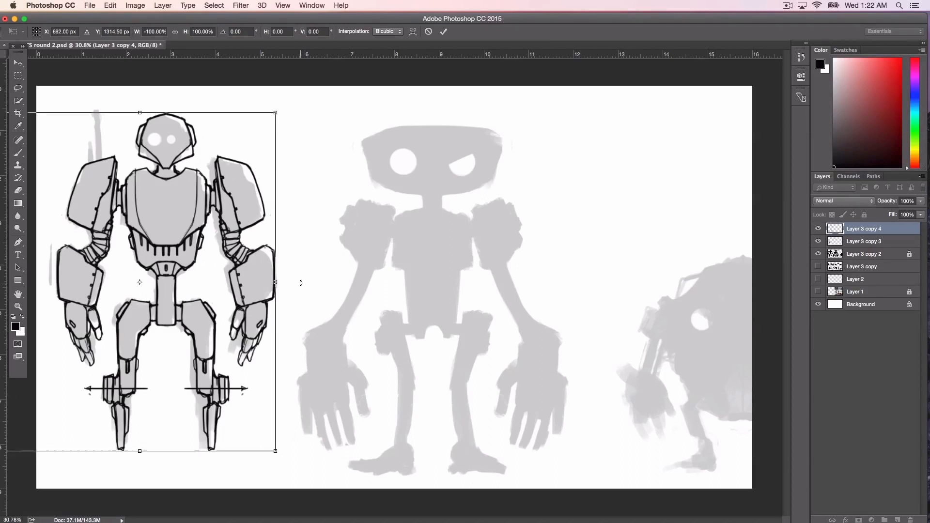
key(Return)
Merge the layers of the two robot halves and check the line art with the silhouette layer temporarily hidden.
key(m)
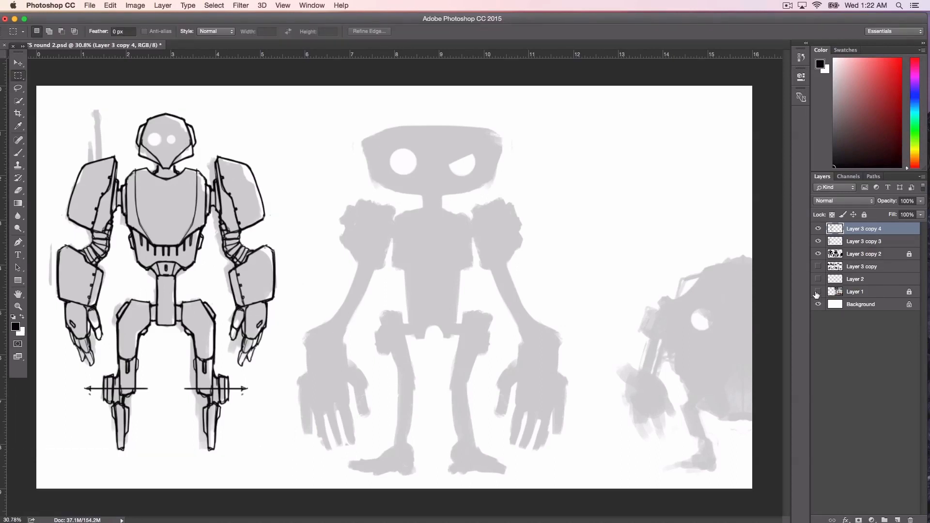
shift+click(871, 242)
right_click(871, 243)
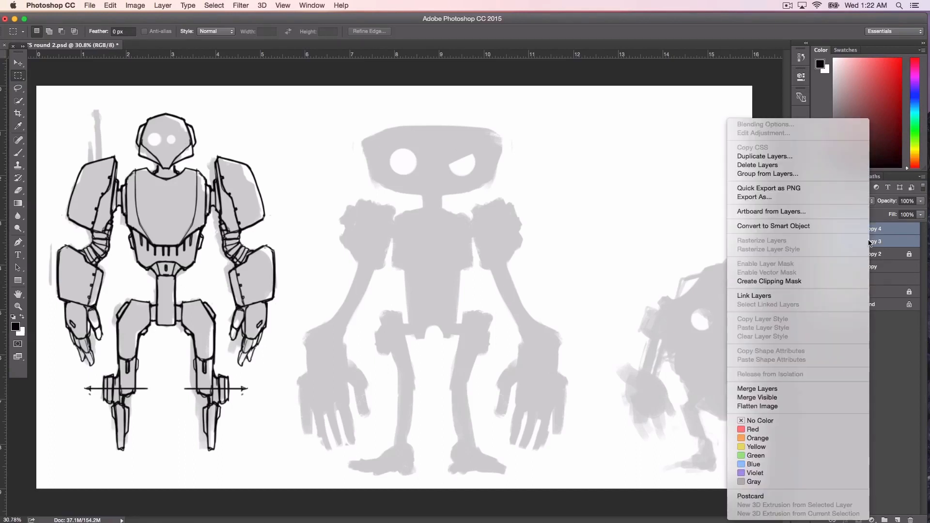
click(774, 388)
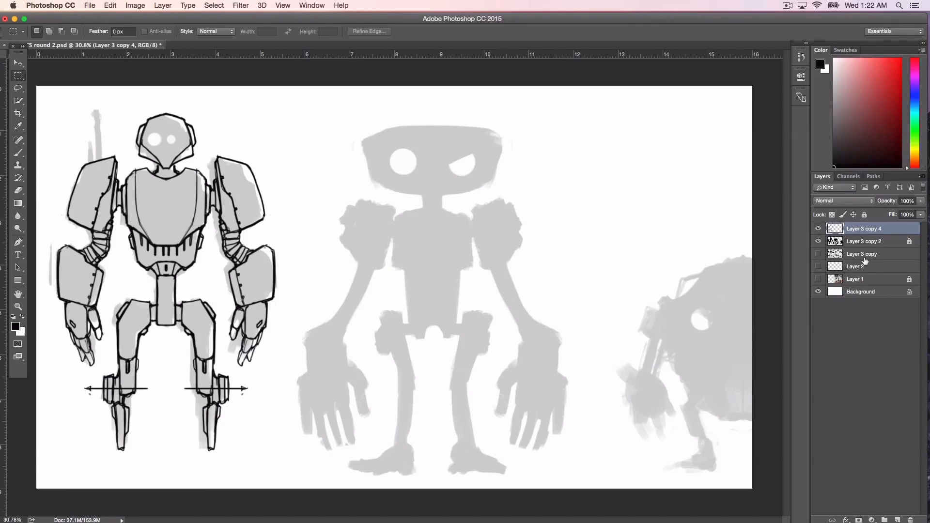
click(817, 242)
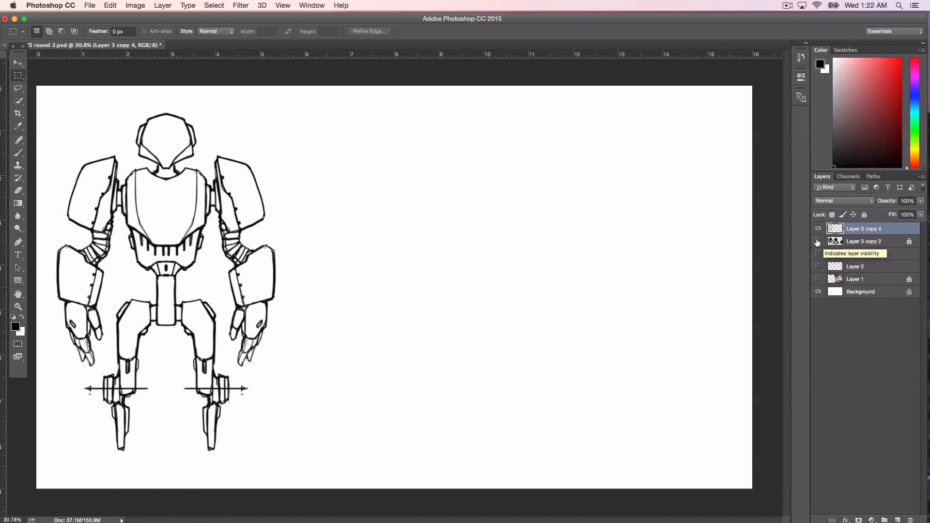
click(818, 242)
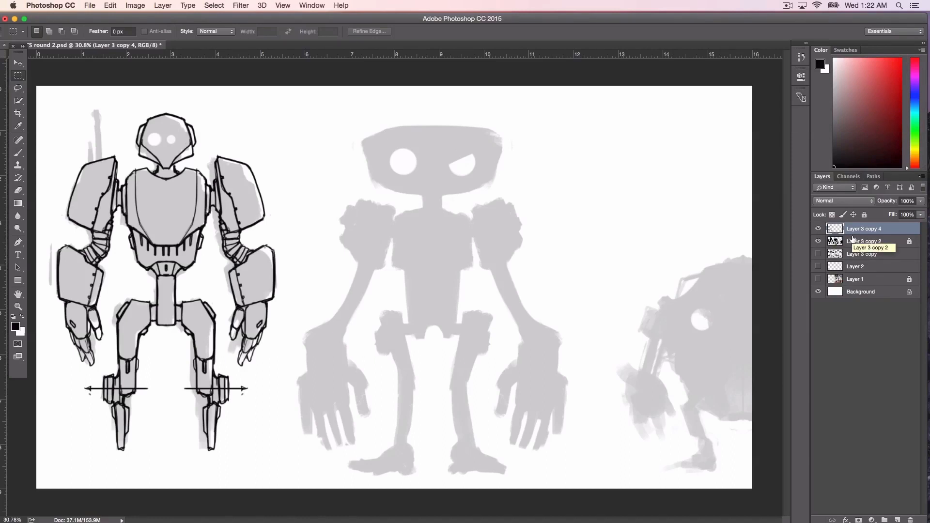
Choose a 1600 px ring brush preset, reduce it to 100 px and stamp a ring around the robot's larger eye.
click(18, 152)
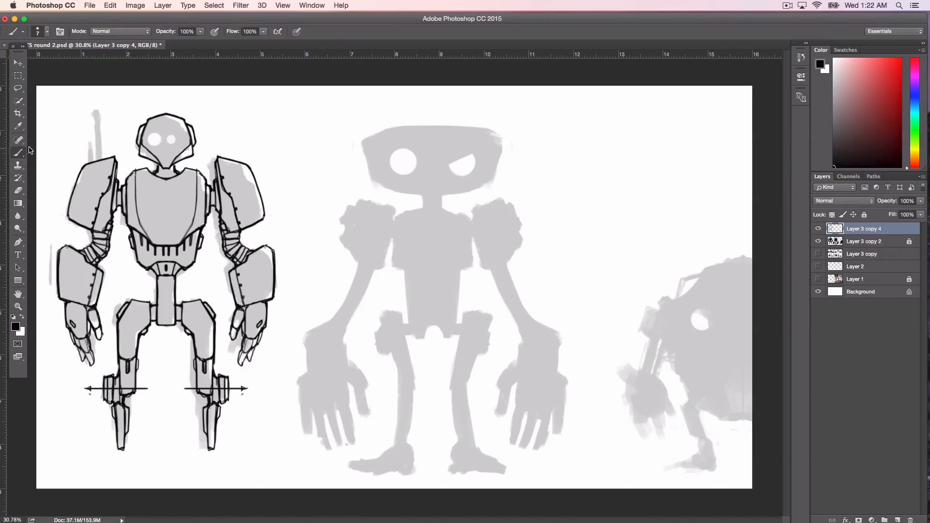
click(47, 32)
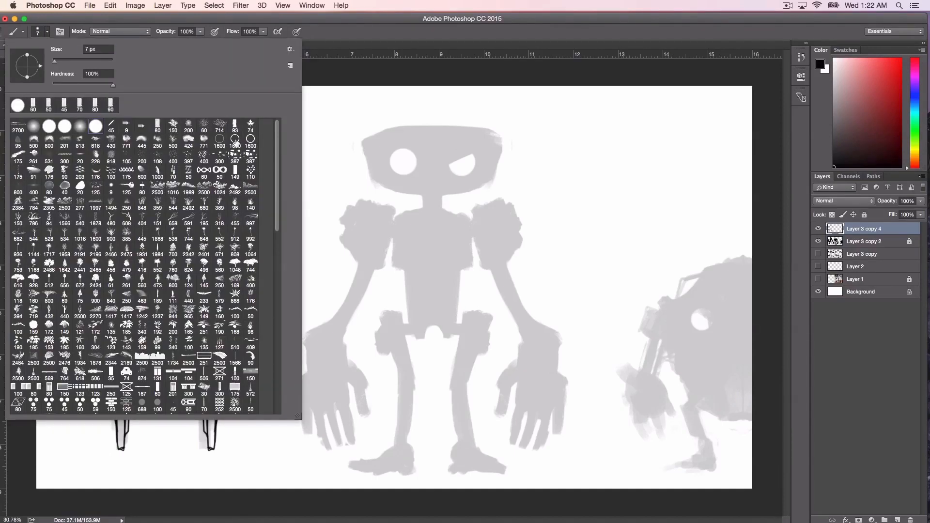
click(249, 141)
drag(345, 19, 344, 20)
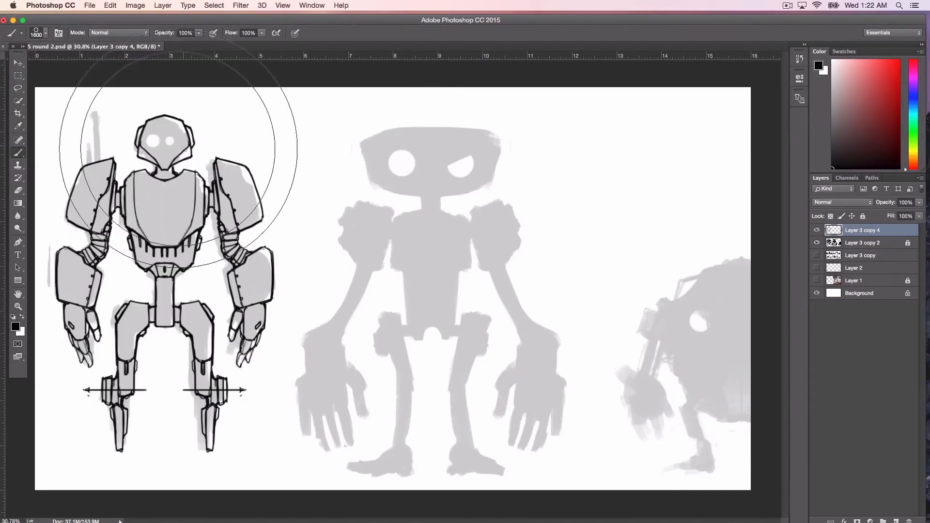
key(bracketleft)
key(bracketleft)
key(bracketleft)
key(bracketleft)
key(bracketleft)
key(bracketleft)
key(bracketleft)
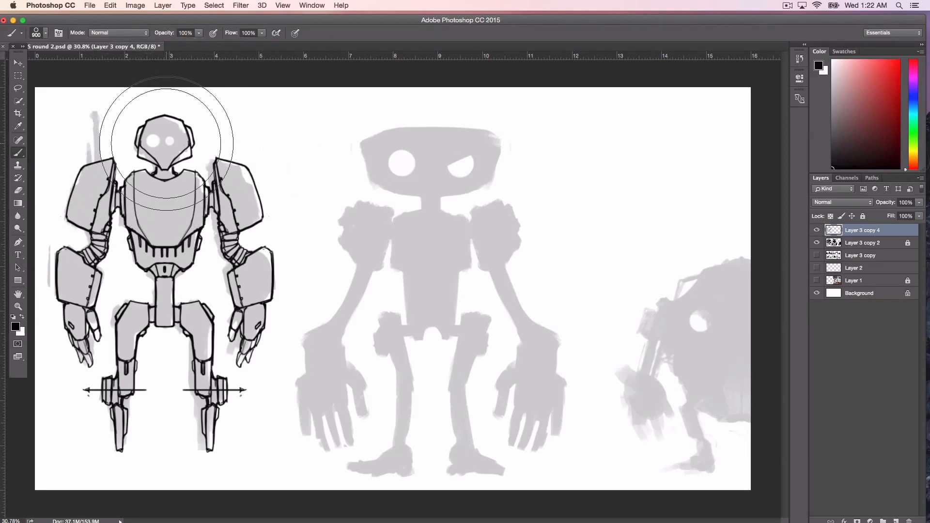
key(bracketleft)
key(bracketleft)
key(bracketleft)
key(bracketleft)
key(bracketleft)
key(bracketleft)
key(bracketleft)
key(bracketleft)
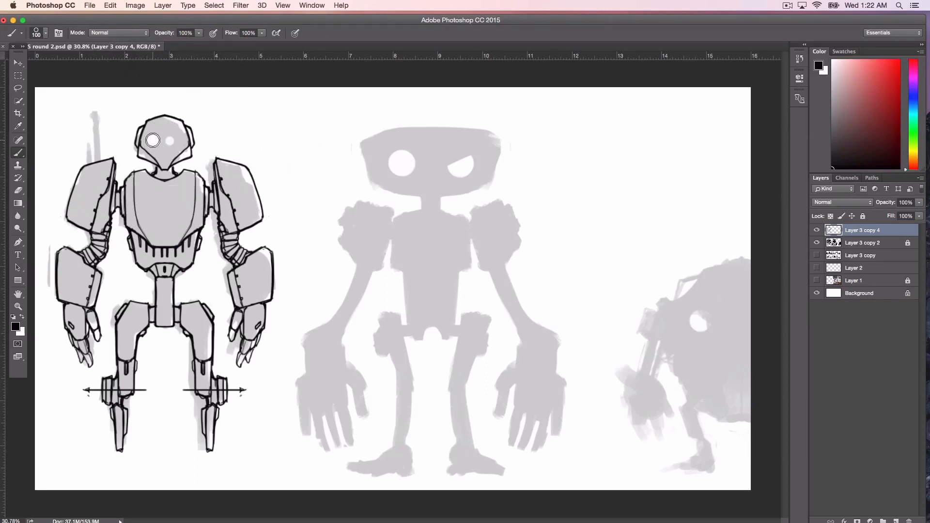
Reduce the ring brush to 70 px and stamp a smaller ring over the robot's other eye.
key(bracketleft)
key(bracketleft)
key(bracketleft)
Try a hose-like stroke of overlapping rings from the shoulder across the chest, and undo it.
drag(210, 176, 194, 198)
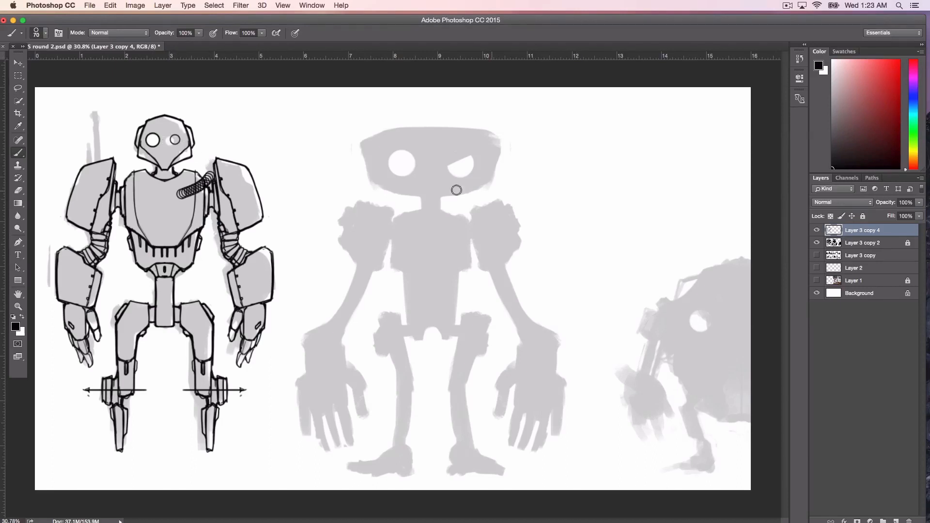
key(super+z)
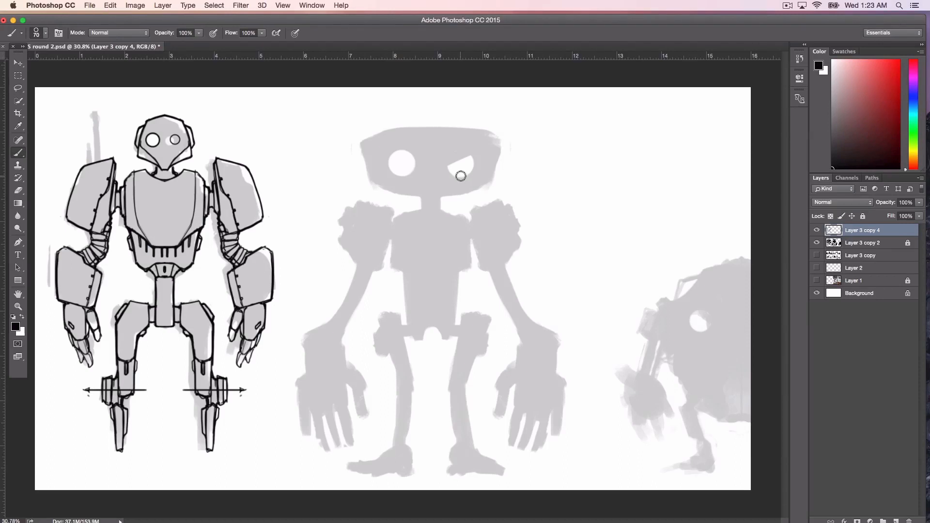
Hide the silhouette layer Layer 3 copy 2, try a stroke of rings on the chest, and undo it.
click(817, 244)
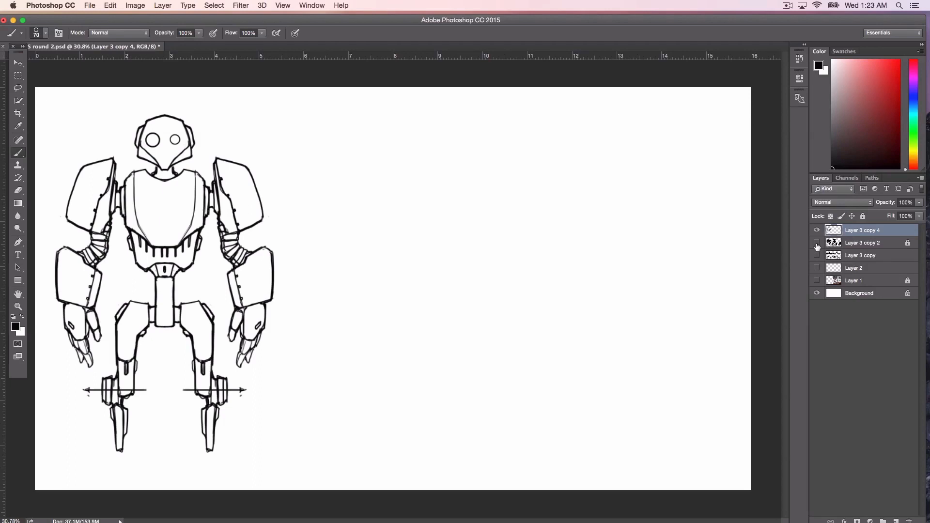
drag(181, 194, 209, 176)
key(super+z)
Enlarge the eraser and remove both ringed eyes from the robot's head.
click(18, 190)
key(bracketright)
key(bracketright)
key(bracketright)
key(bracketright)
key(bracketright)
key(bracketright)
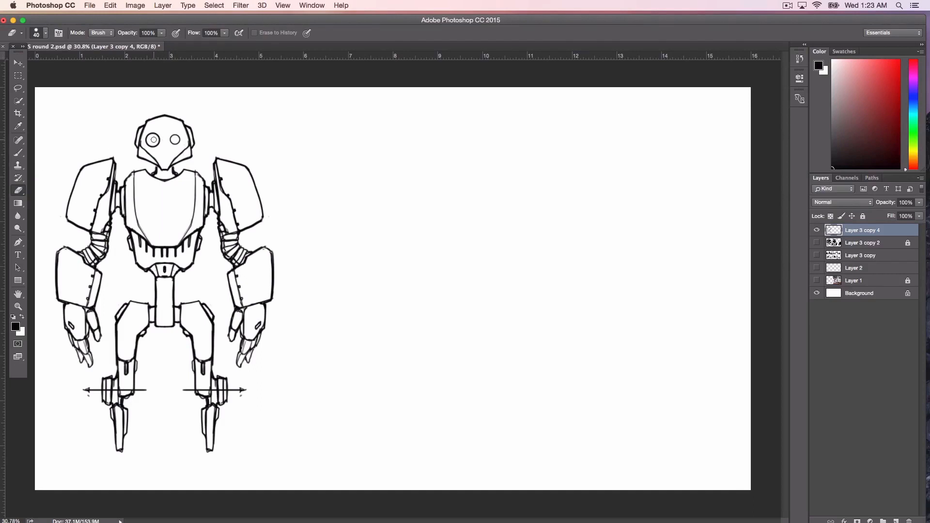
key(bracketright)
mouse_move(156, 140)
mouse_down()
mouse_move(148, 138)
mouse_move(172, 135)
mouse_up()
Enlarge the ring brush and stamp one large single eye in the centre of the robot's head.
click(18, 152)
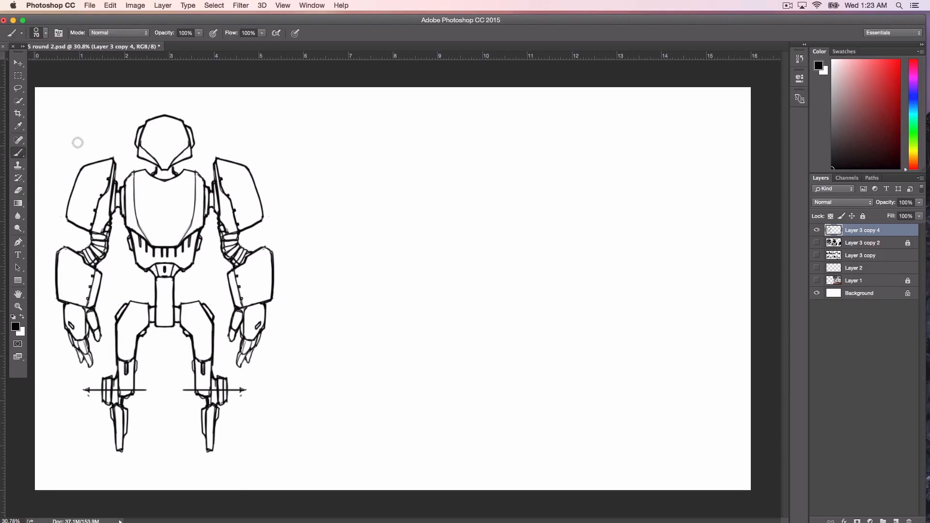
key(bracketright)
key(bracketright)
key(bracketright)
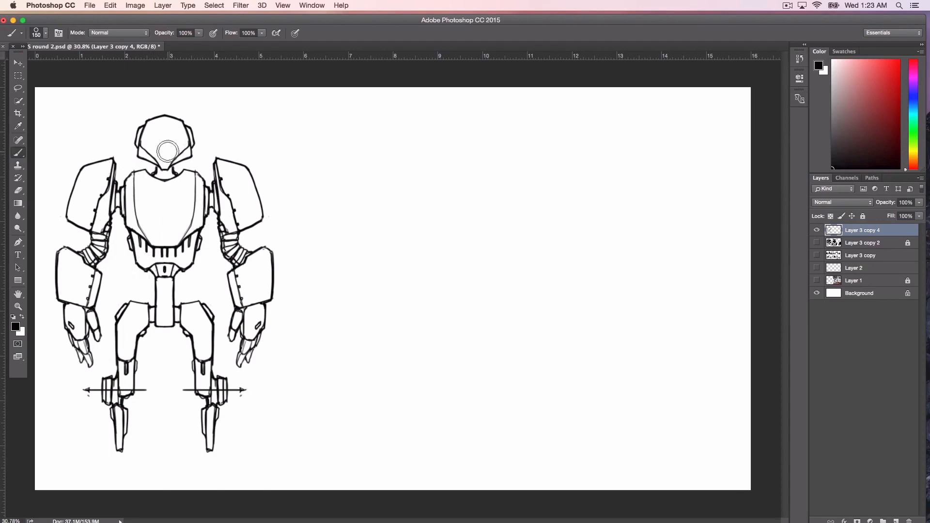
key(bracketleft)
click(164, 140)
key(bracketright)
Switch to a solid round brush, reduce it to 10 px and draw a narrow slot from the eye down the face.
click(47, 34)
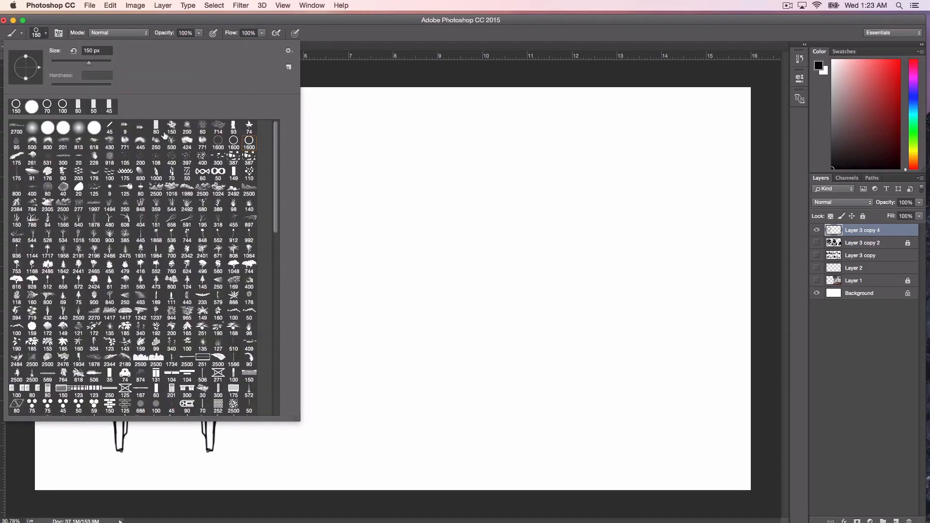
drag(314, 22, 312, 22)
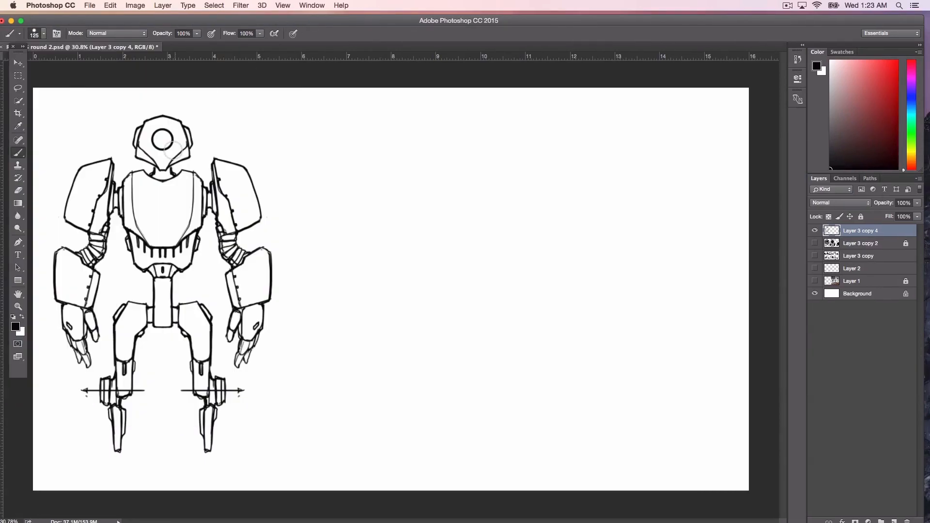
key(bracketleft)
key(bracketleft)
key(bracketleft)
key(bracketleft)
key(bracketleft)
key(bracketleft)
drag(162, 150, 160, 161)
Clean up the slot below the eye with a small eraser and redraw its lines into a keyhole shape.
click(18, 189)
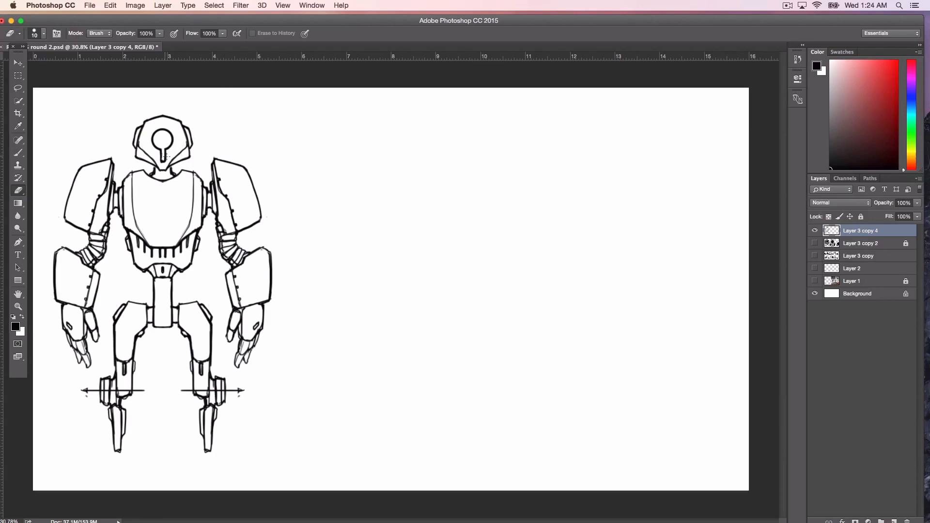
key(bracketright)
click(19, 154)
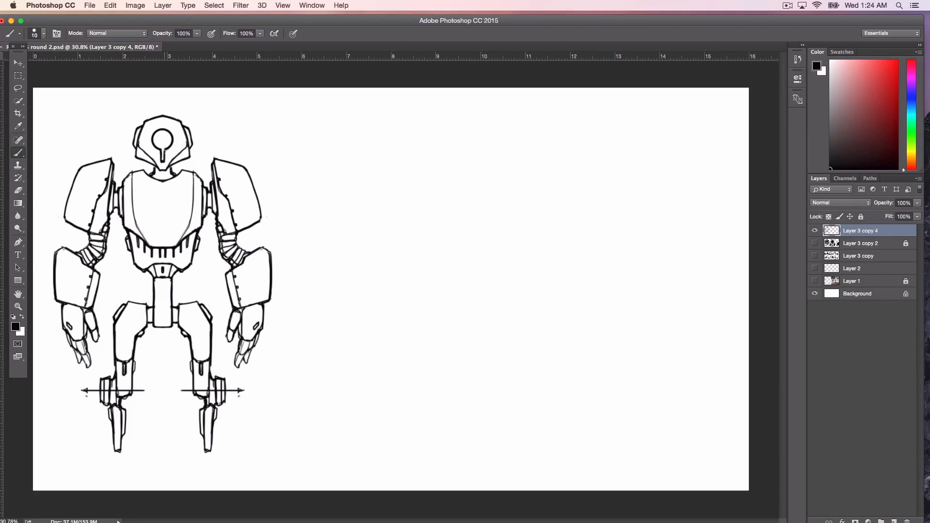
drag(163, 153, 164, 151)
Touch up the finger and hand lines on the robot's right hand and add a short spike to the forearm's outer corner.
drag(74, 352, 84, 366)
mouse_move(67, 330)
mouse_down()
mouse_move(87, 350)
mouse_move(89, 363)
mouse_move(91, 309)
mouse_up()
key(bracketleft)
key(bracketright)
drag(55, 259, 57, 238)
Erase the middle slats of the abdomen grille and redraw the central one with a 15 px brush.
key(e)
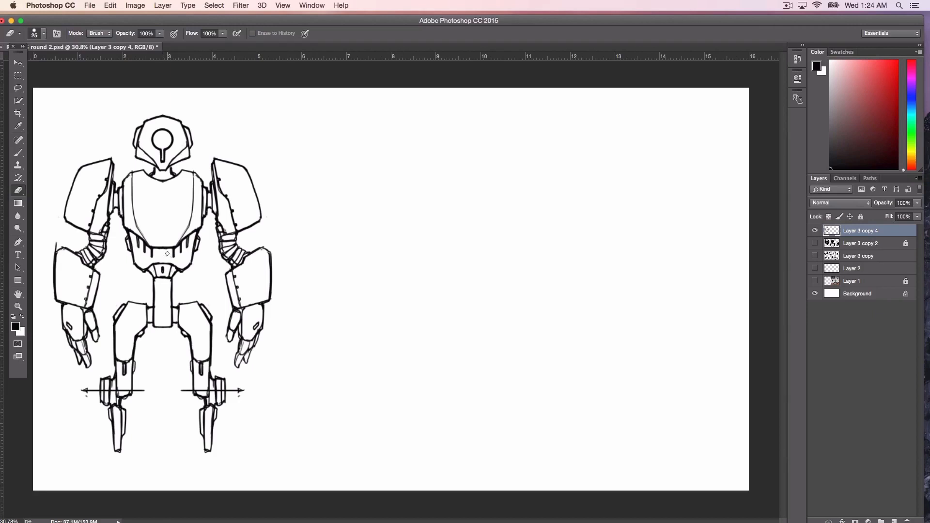
key(b)
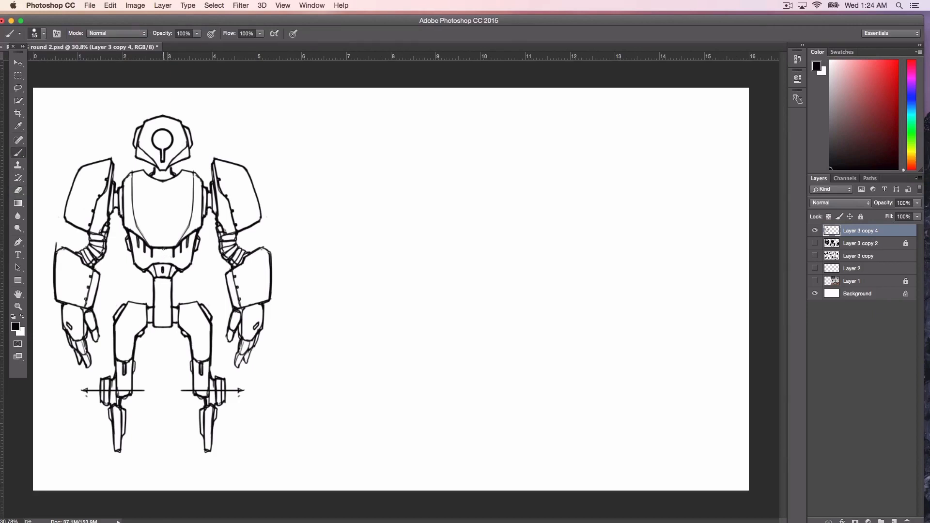
drag(163, 249, 164, 256)
drag(163, 248, 163, 257)
Reduce the brush size and draw a blocky outlined number 5 on one side of the chest plate.
key(bracketleft)
key(bracketleft)
key(bracketleft)
key(bracketright)
drag(188, 189, 187, 195)
mouse_move(187, 199)
mouse_down()
mouse_move(189, 211)
mouse_move(174, 212)
mouse_move(189, 194)
mouse_up()
Select the chest number, stretch it wider toward the chest's centre with Free Transform, deselect it and clean its edges with the eraser.
click(18, 75)
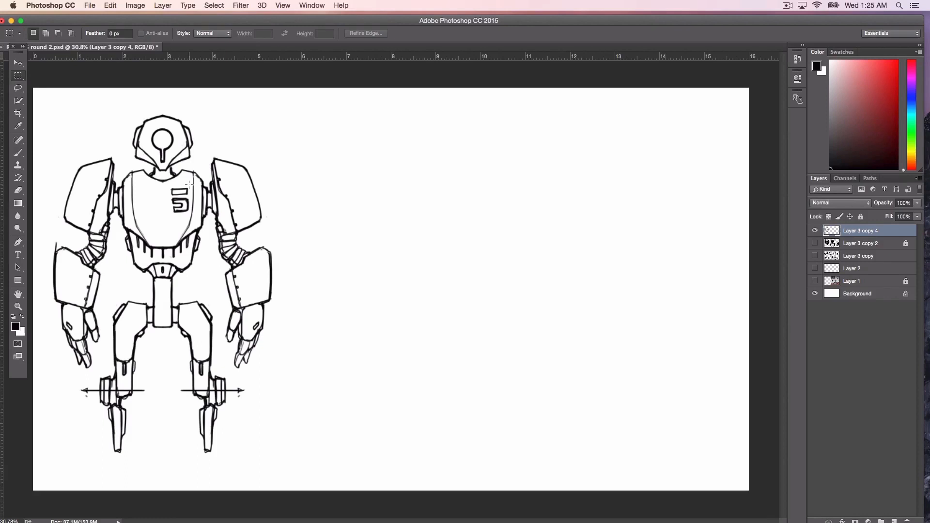
drag(189, 184, 167, 215)
key(super+t)
drag(166, 200, 163, 203)
key(Return)
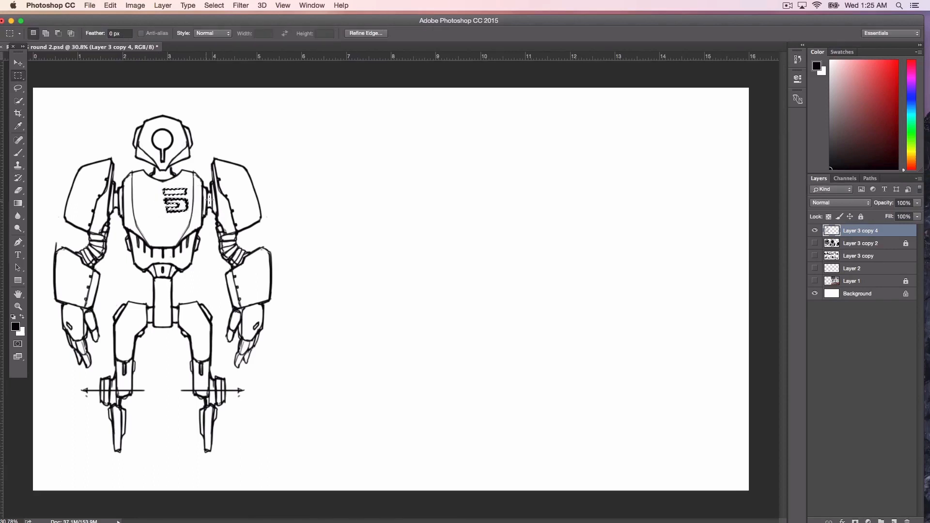
key(super+d)
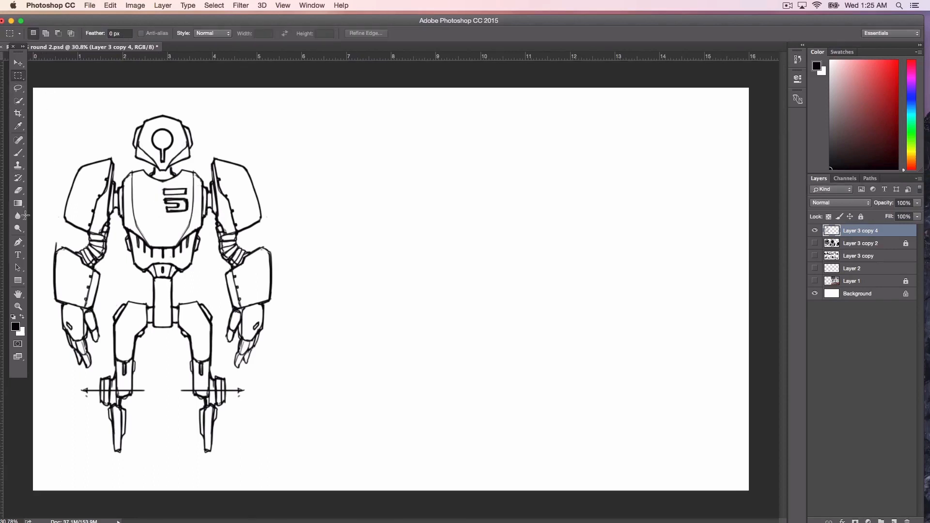
click(19, 191)
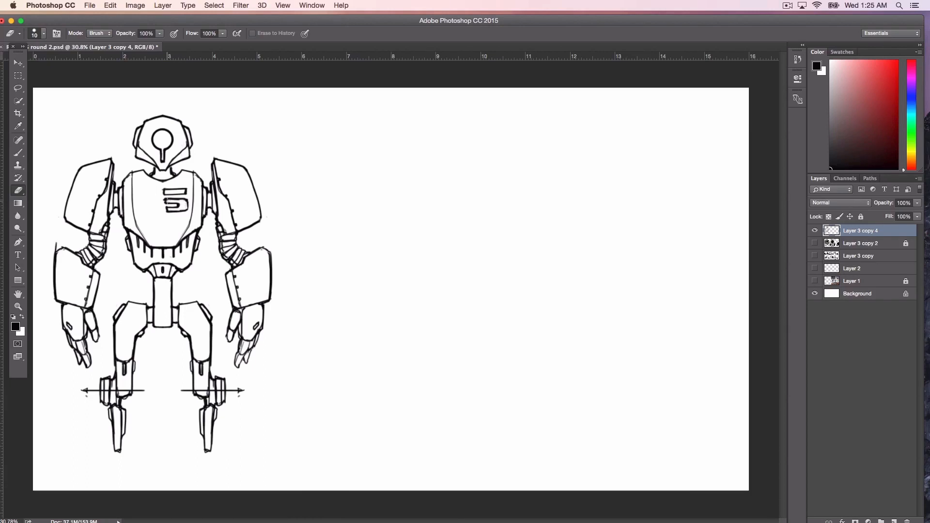
mouse_move(164, 199)
mouse_down()
mouse_move(188, 187)
mouse_move(163, 189)
mouse_up()
Select the empty area around the robot with the Magic Wand and expand the selection.
click(19, 101)
click(51, 107)
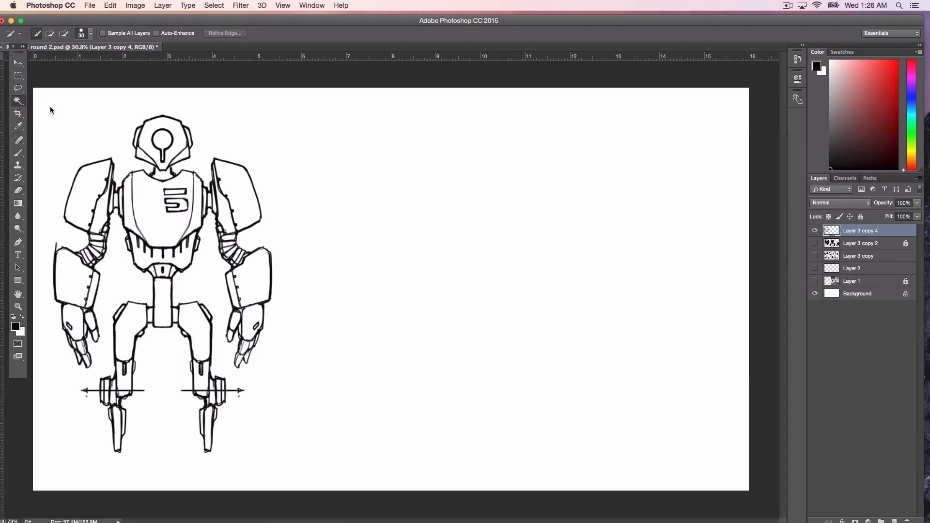
click(91, 125)
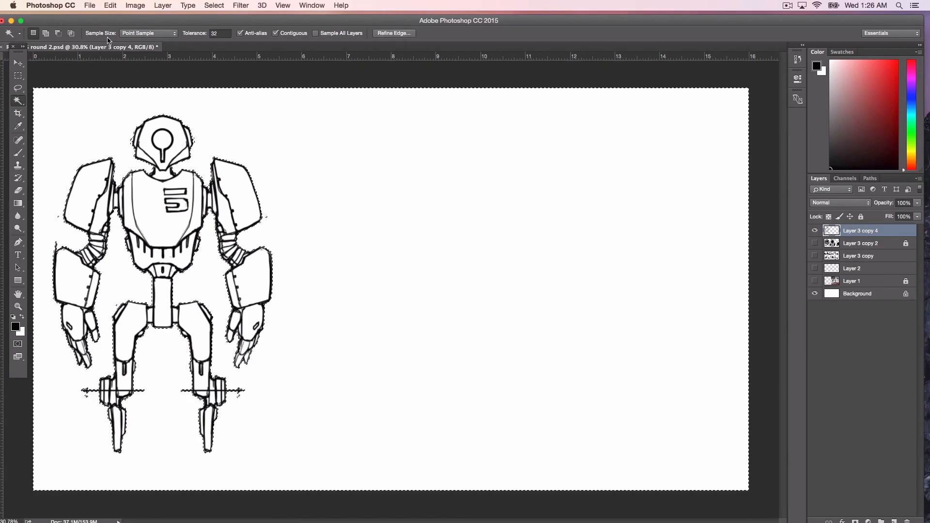
click(214, 5)
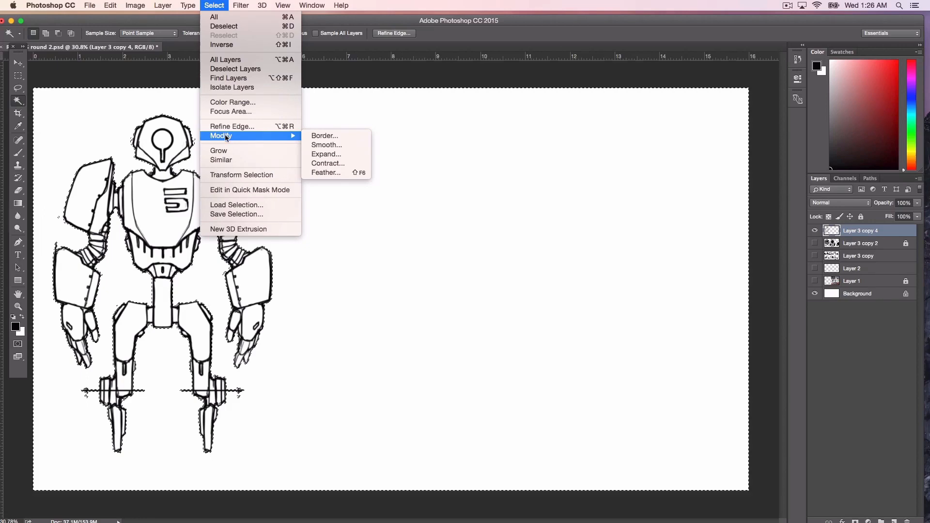
mouse_move(252, 136)
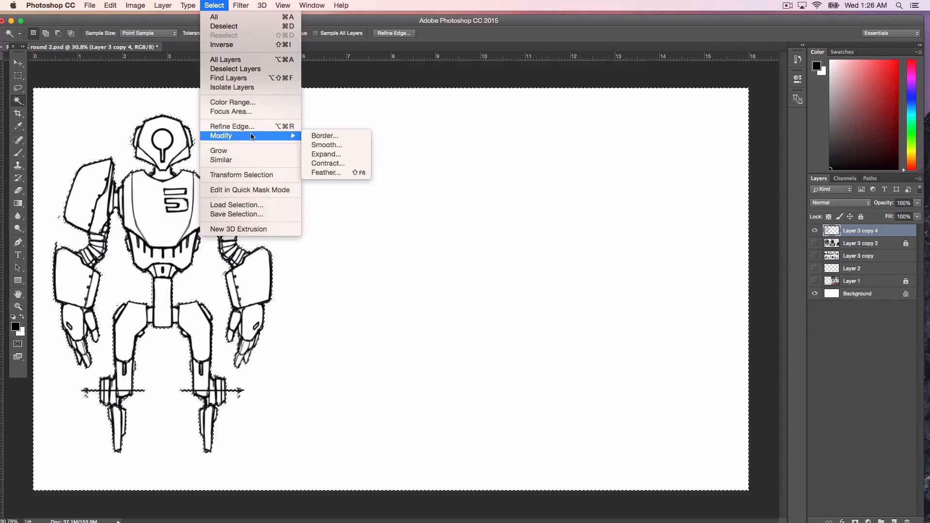
click(321, 155)
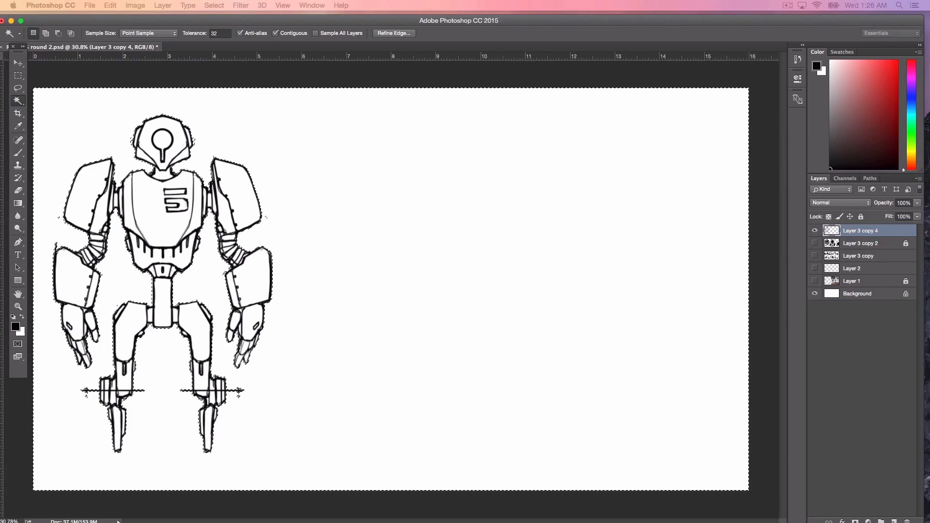
key(Return)
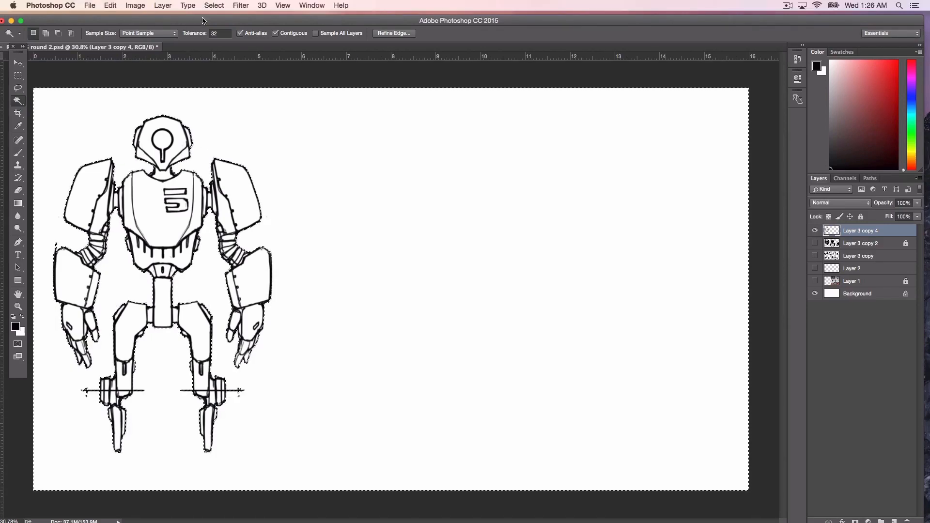
Invert the selection to cover the robot and add a new layer directly beneath the line art layer.
click(216, 5)
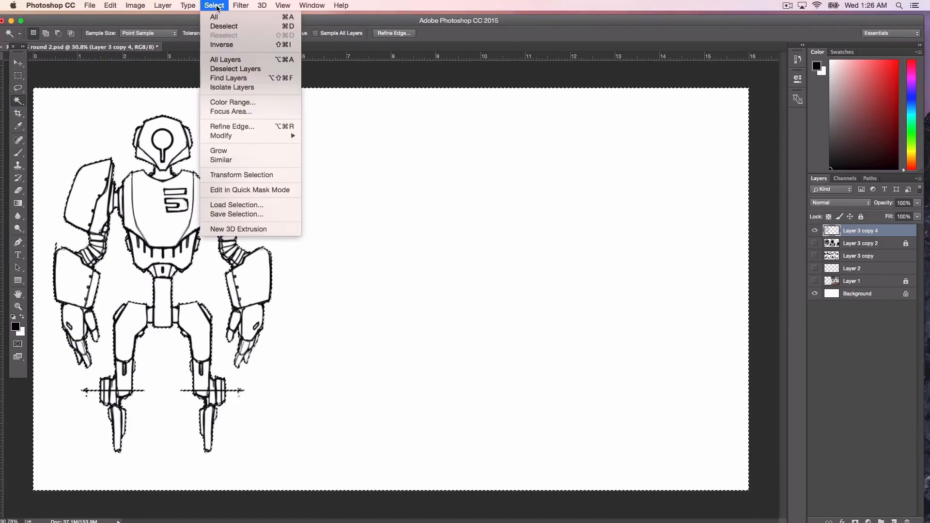
click(221, 44)
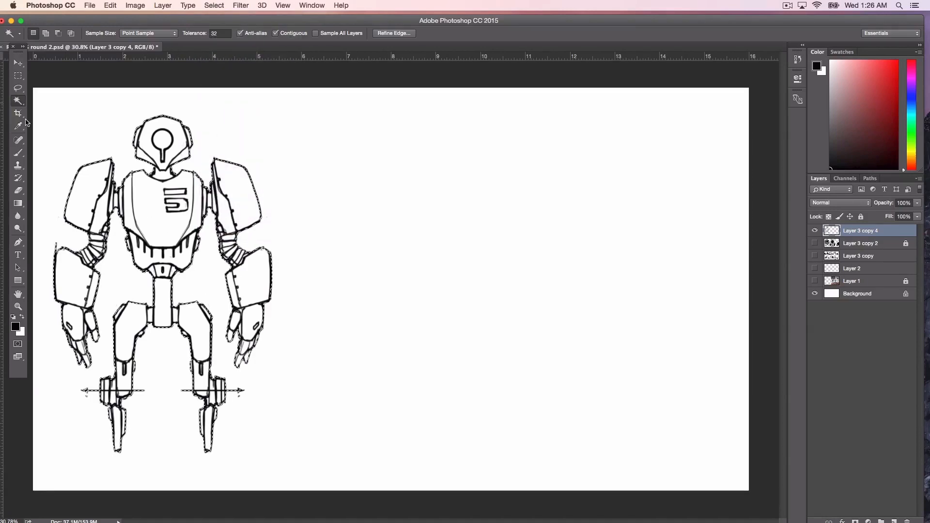
click(20, 153)
click(859, 243)
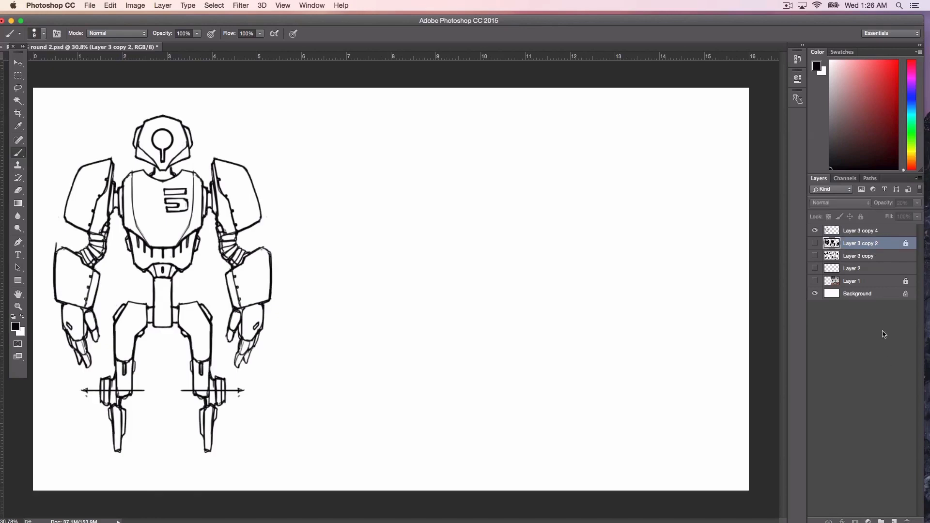
click(893, 520)
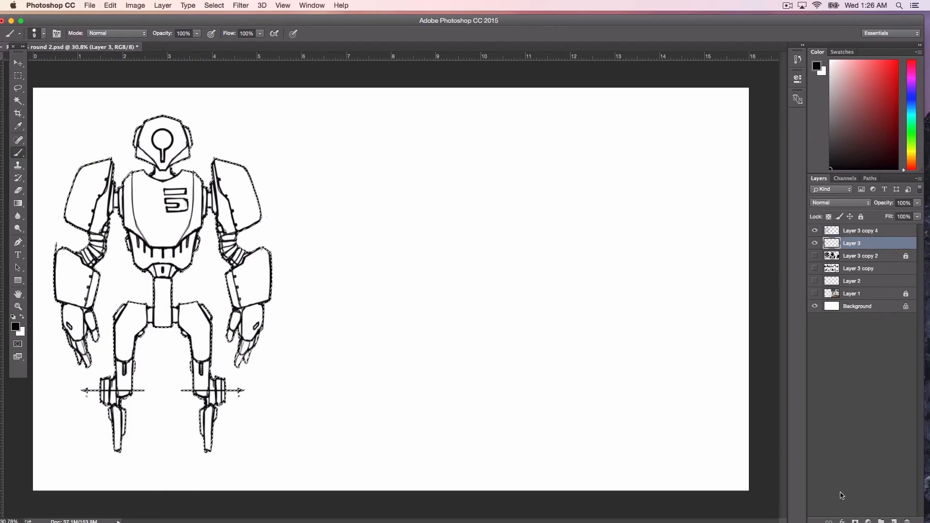
Set the foreground colour to a medium gray and return to the brush.
key(i)
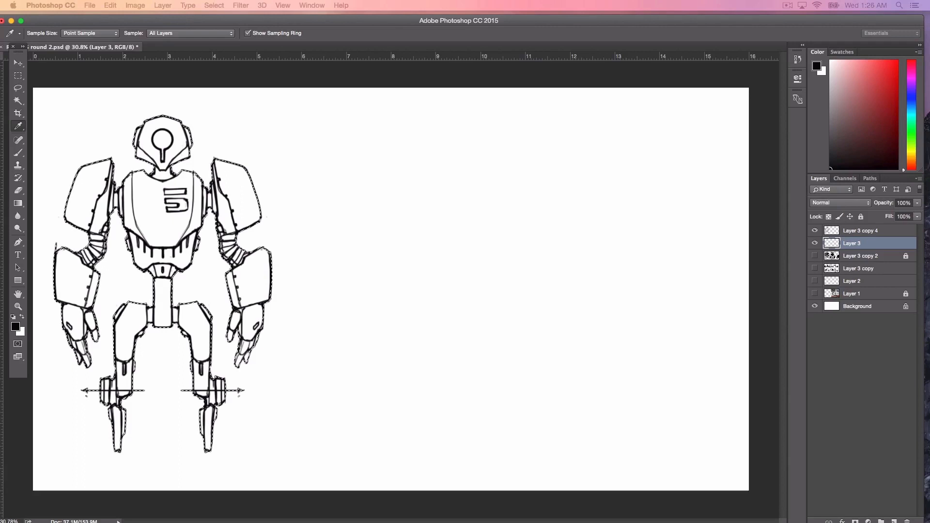
key(b)
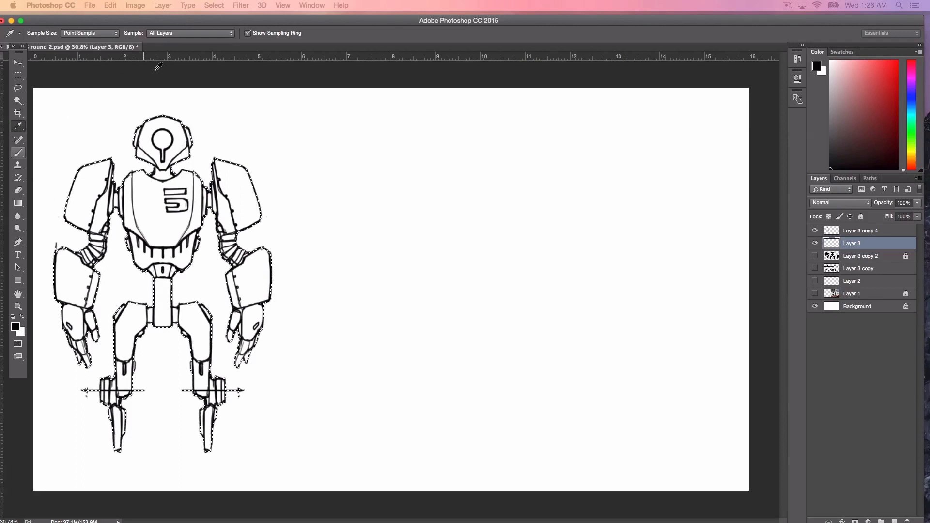
click(20, 130)
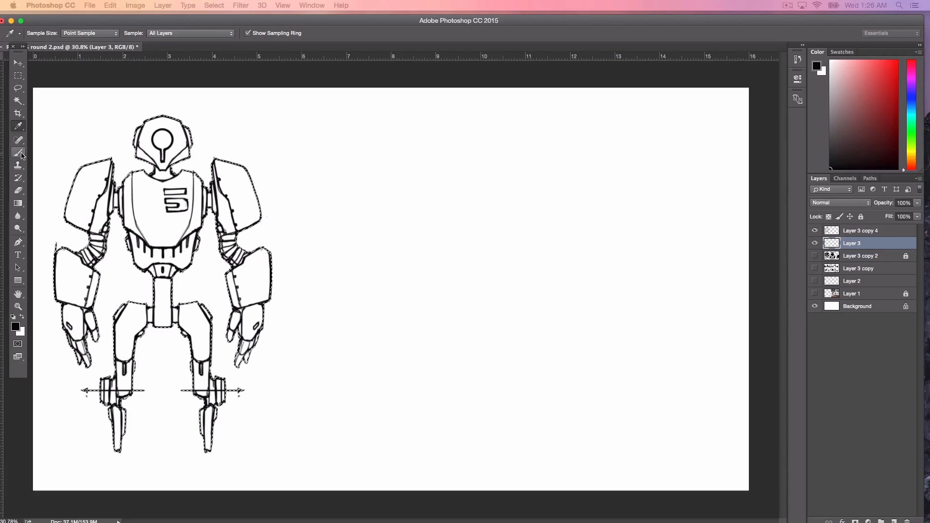
key(Return)
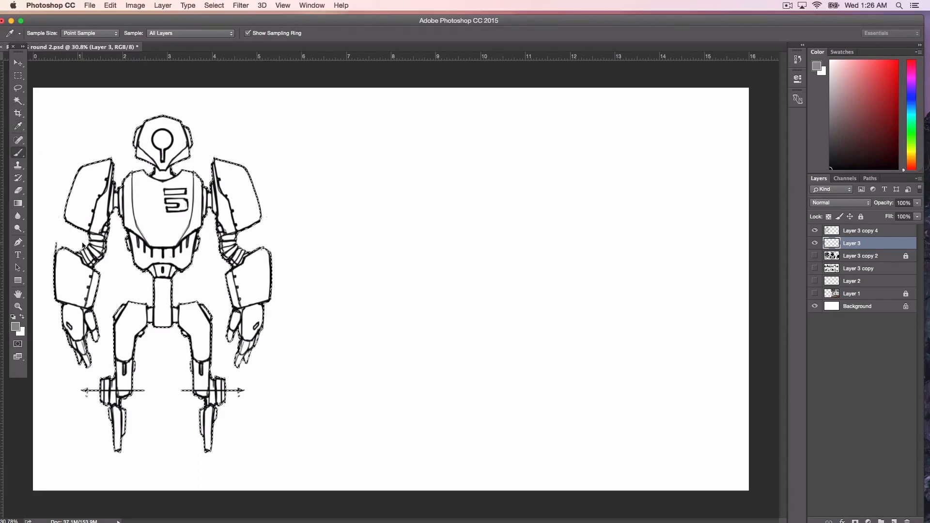
Enlarge the round brush to 800 px and paint the entire selected robot medium gray beneath the line art.
key(bracketright)
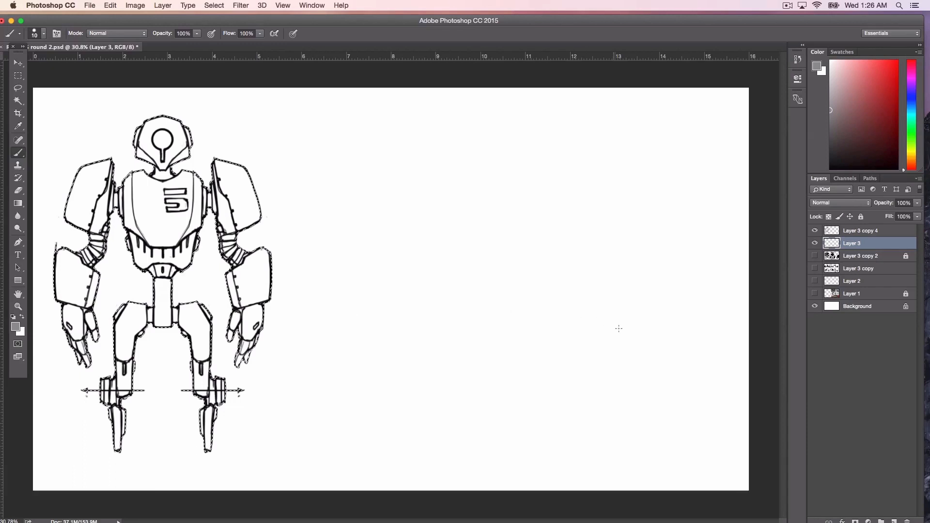
key(bracketright)
key(bracketright)
key(bracketright)
key(bracketright)
key(bracketright)
key(bracketright)
key(bracketright)
key(bracketright)
key(bracketright)
key(bracketright)
key(bracketright)
key(bracketright)
key(bracketright)
key(bracketright)
key(bracketright)
key(bracketright)
key(bracketright)
key(bracketright)
key(bracketright)
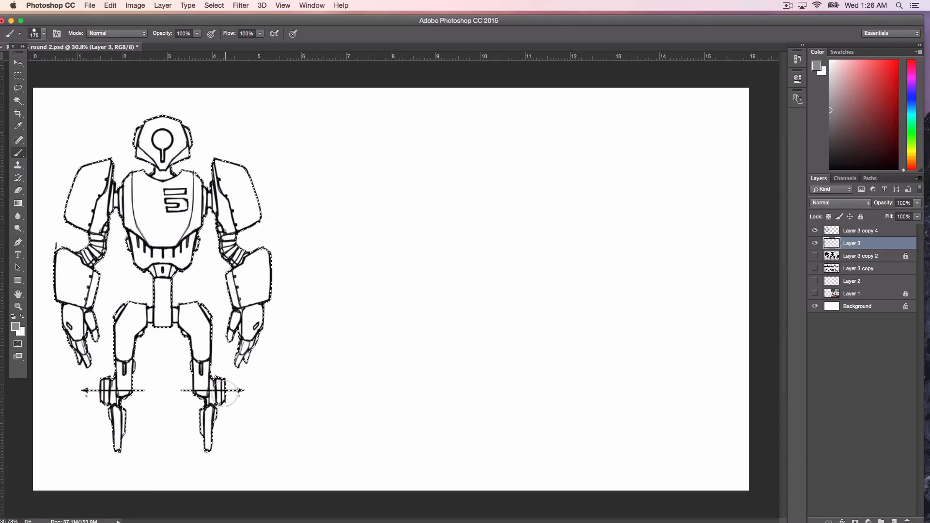
key(bracketright)
key(bracketright)
mouse_move(198, 404)
mouse_down()
mouse_move(157, 433)
mouse_move(129, 410)
mouse_up()
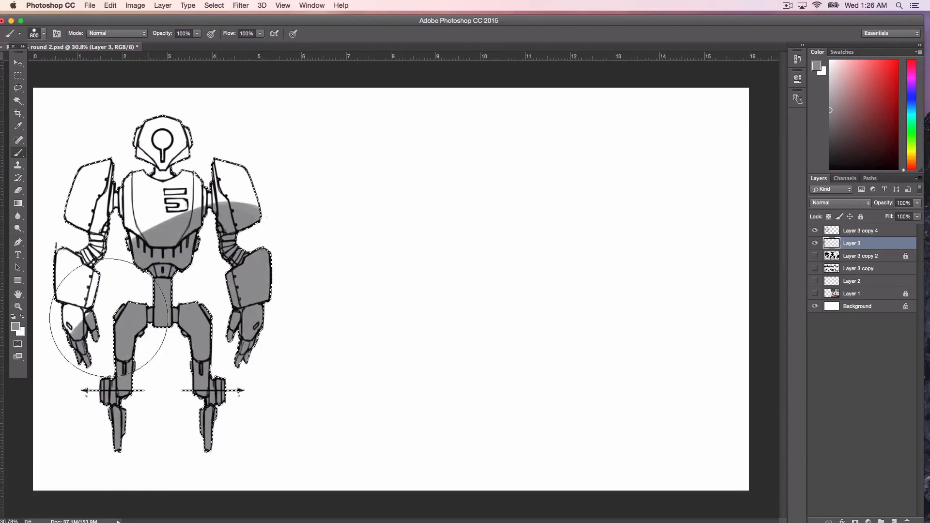
mouse_move(108, 317)
mouse_down()
mouse_move(113, 148)
mouse_move(170, 162)
mouse_move(248, 269)
mouse_move(234, 231)
mouse_move(151, 423)
mouse_up()
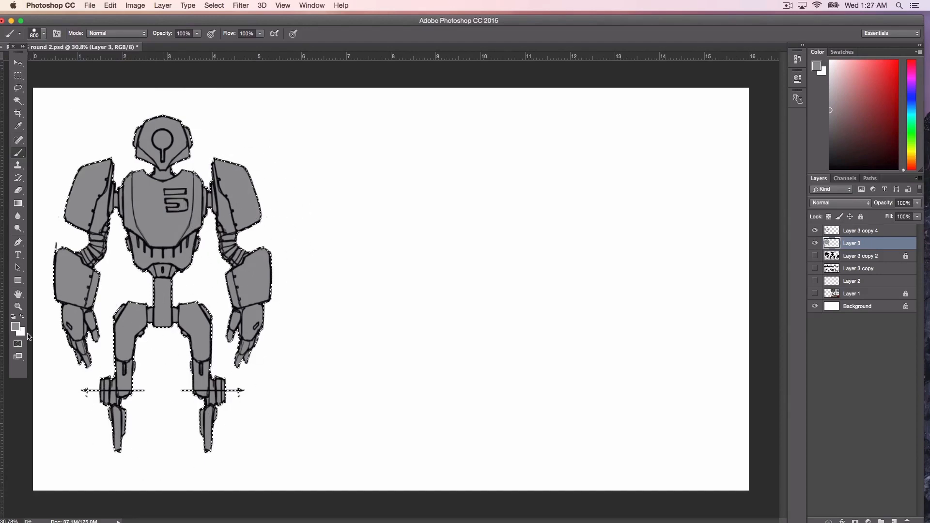
Add a new layer above the gray fill and set the foreground colour to black for the brush.
click(894, 521)
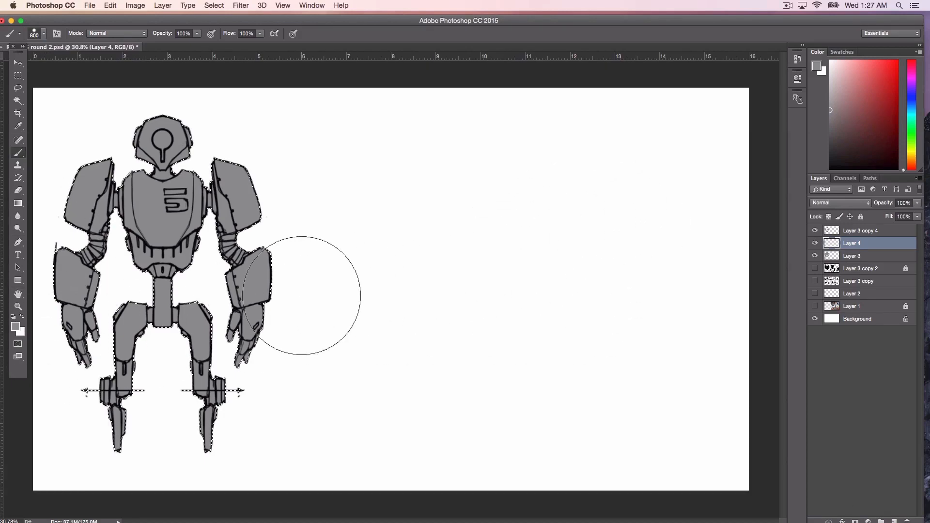
key(i)
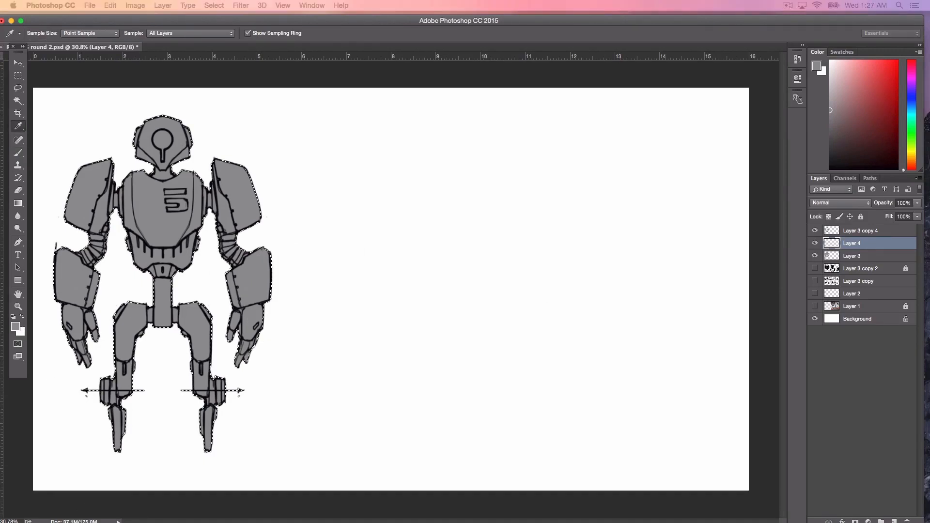
key(d)
key(b)
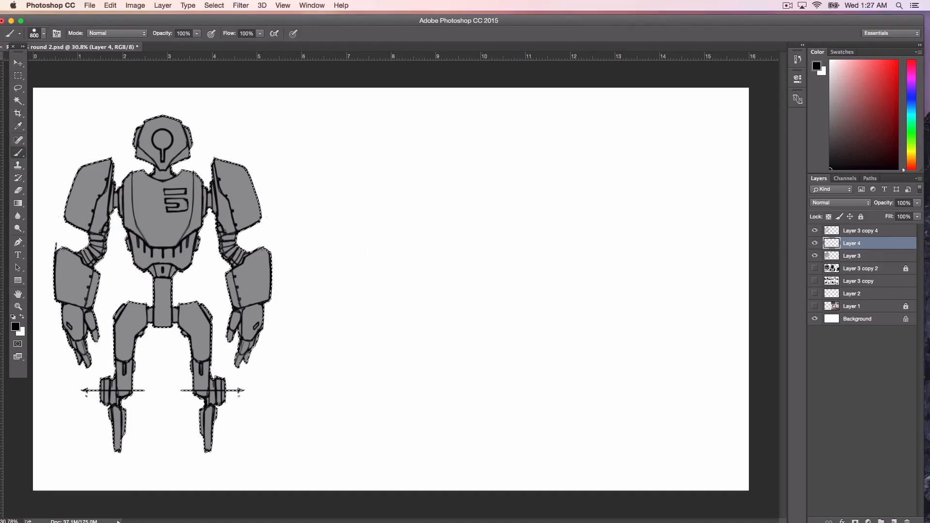
Shrink the brush to about 35 px and paint the robot's hip and shoulder joints black on the shading layer.
key(bracketleft)
key(bracketleft)
key(bracketleft)
key(bracketleft)
key(bracketleft)
key(bracketleft)
key(bracketleft)
key(bracketleft)
key(bracketleft)
key(bracketleft)
key(bracketleft)
key(bracketleft)
key(bracketleft)
key(bracketleft)
key(bracketleft)
key(bracketleft)
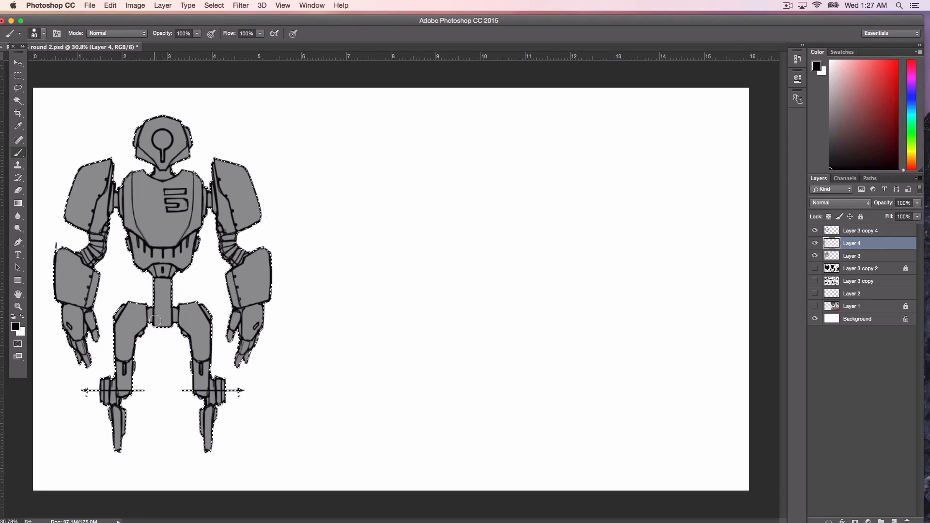
key(bracketleft)
key(bracketleft)
key(bracketleft)
drag(149, 321, 178, 320)
drag(115, 207, 115, 203)
drag(210, 205, 208, 203)
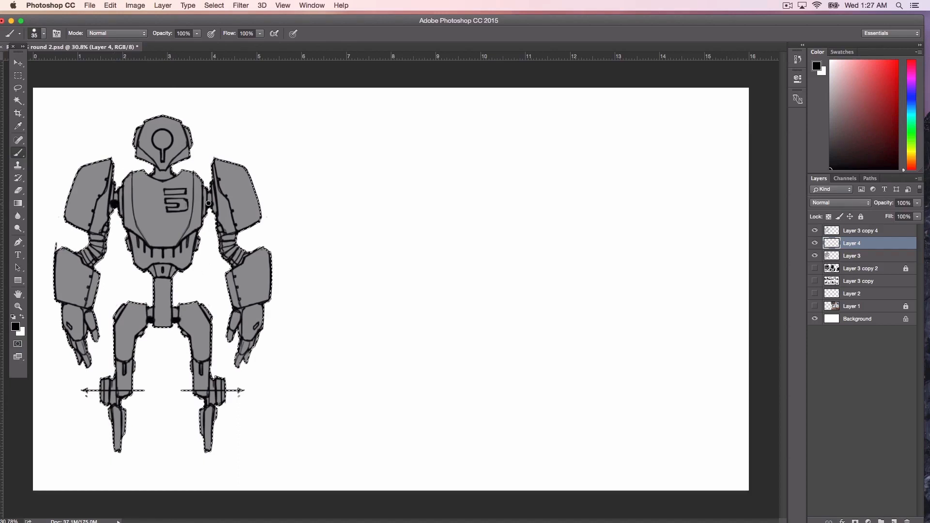
Paint black shadows under the head around the neck, across both wrists and over both knees, with a brush of about 30 to 45 px.
key(bracketright)
mouse_move(173, 167)
mouse_down()
mouse_move(189, 151)
mouse_move(149, 164)
mouse_move(171, 173)
mouse_move(167, 181)
mouse_up()
mouse_move(88, 306)
mouse_down()
mouse_move(96, 289)
mouse_move(71, 306)
mouse_move(89, 309)
mouse_up()
key(bracketleft)
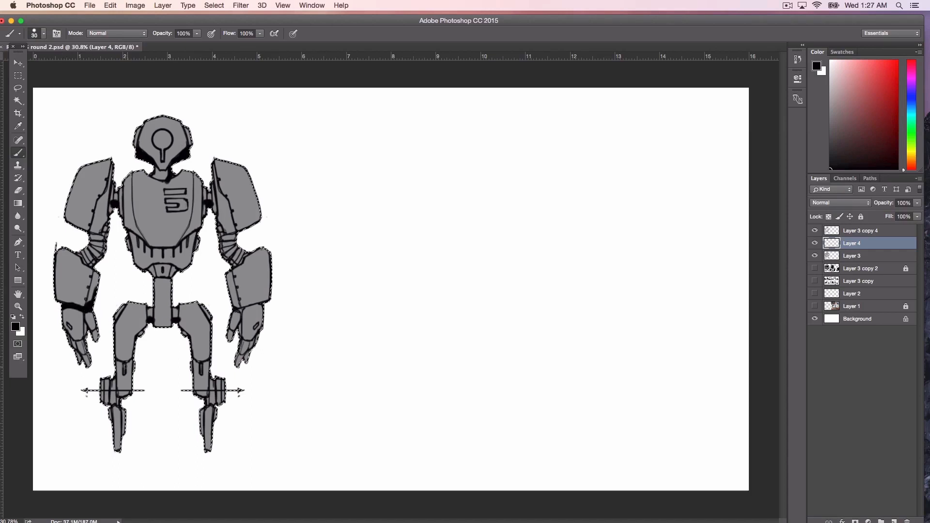
mouse_move(117, 363)
mouse_down()
mouse_move(132, 364)
mouse_move(115, 376)
mouse_move(132, 373)
mouse_up()
key(bracketright)
drag(200, 367, 209, 381)
mouse_move(243, 317)
mouse_down()
mouse_move(236, 310)
mouse_move(262, 309)
mouse_up()
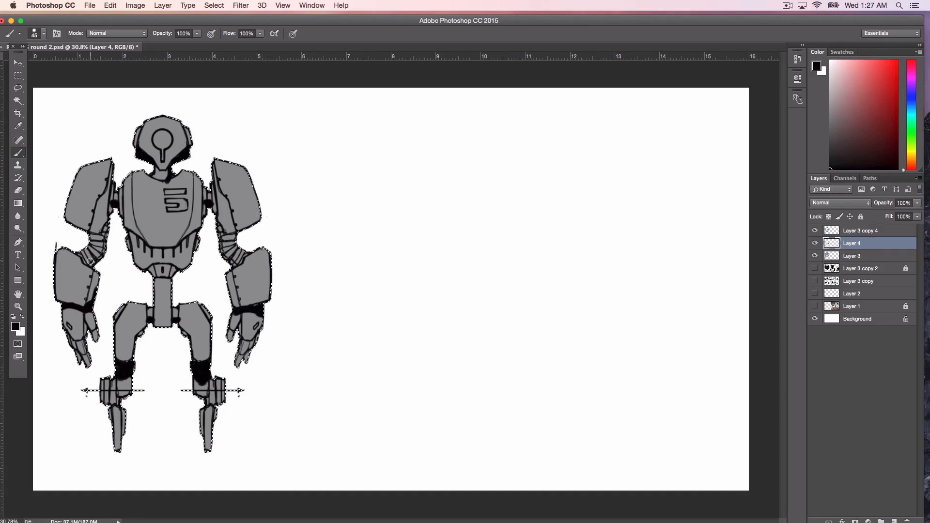
Paint black shadows on both elbows and along the inner and lower edges of the two shoulder plates.
mouse_move(91, 261)
mouse_down()
mouse_move(107, 228)
mouse_move(95, 236)
mouse_move(97, 260)
mouse_up()
drag(235, 242, 246, 256)
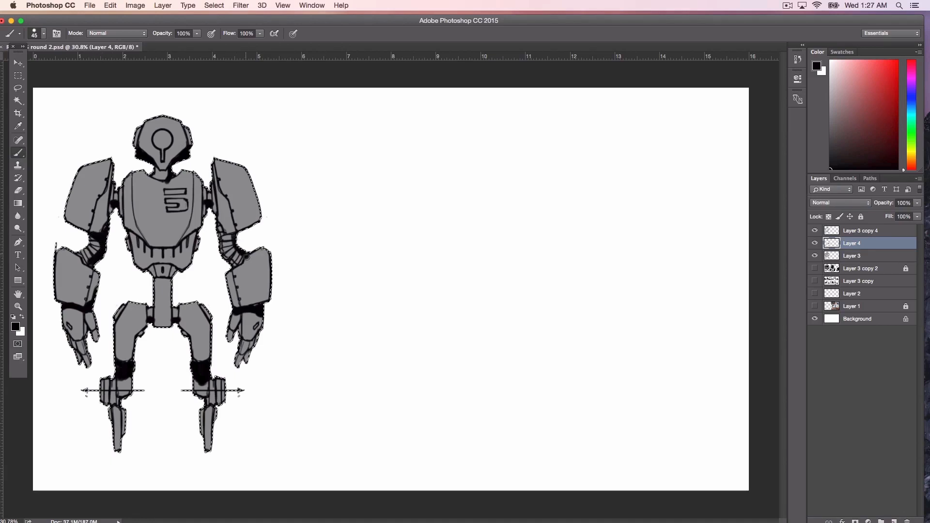
key(bracketleft)
key(bracketleft)
key(bracketleft)
drag(91, 230, 114, 168)
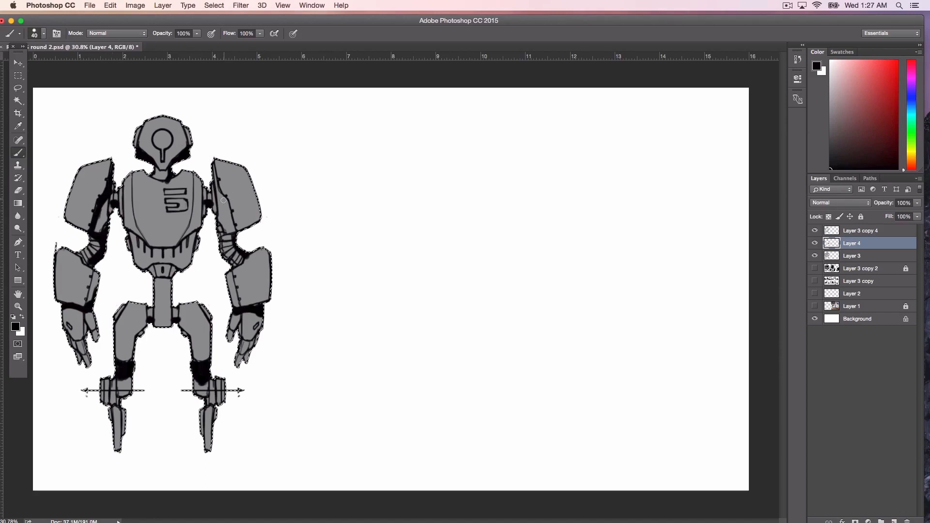
key(bracketright)
drag(228, 237, 266, 213)
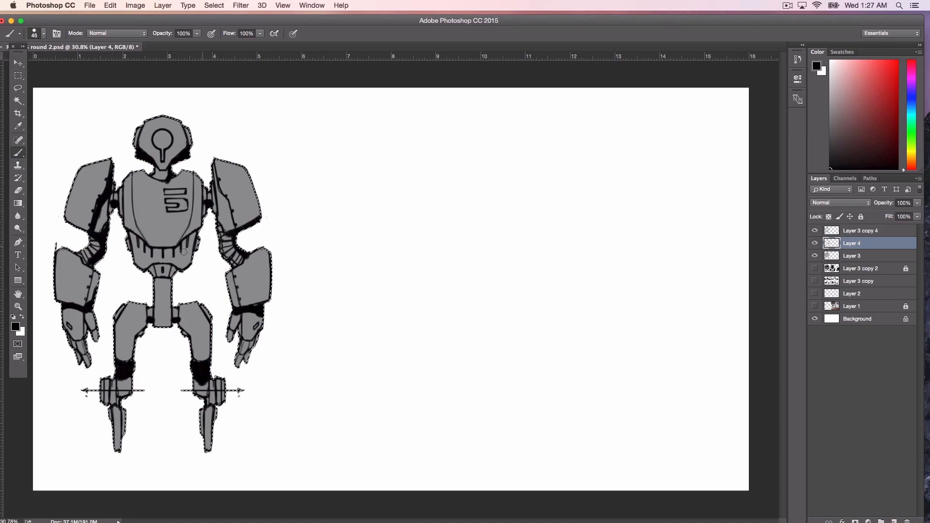
Paint a black shadow across the abdomen beneath the chest plate and at the top of the waist.
key(bracketright)
mouse_move(126, 231)
mouse_down()
mouse_move(185, 250)
mouse_move(176, 249)
mouse_move(198, 235)
mouse_move(183, 270)
mouse_up()
key(bracketleft)
key(bracketleft)
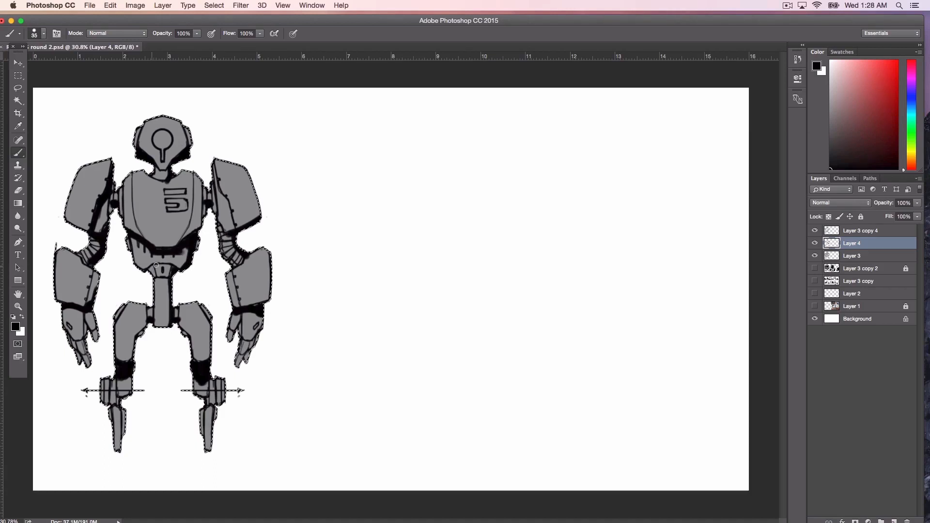
drag(156, 266, 174, 267)
key(bracketright)
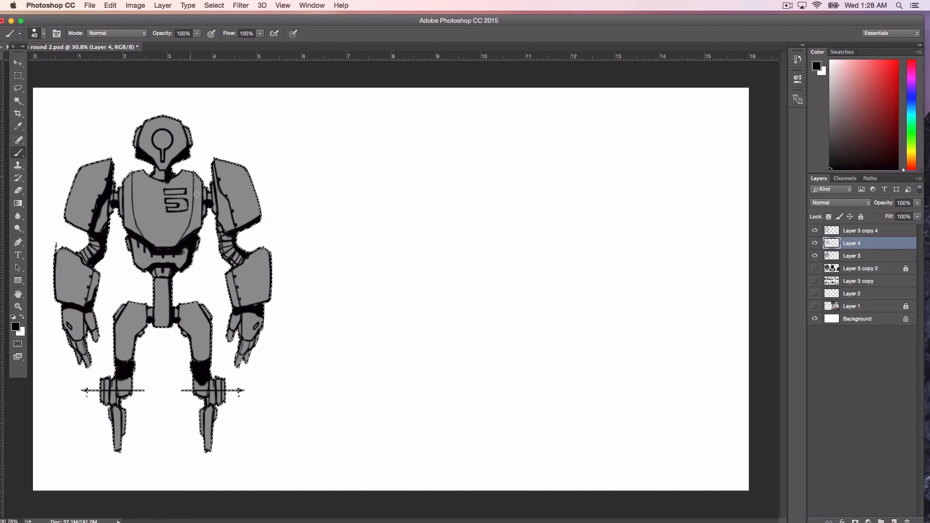
Shade the right side of the chest, the right lower leg, hand and forearm, and the left forearm's inner edge in black.
key(bracketright)
mouse_move(189, 237)
mouse_down()
mouse_move(200, 189)
mouse_move(201, 214)
mouse_up()
key(bracketright)
key(bracketright)
key(bracketright)
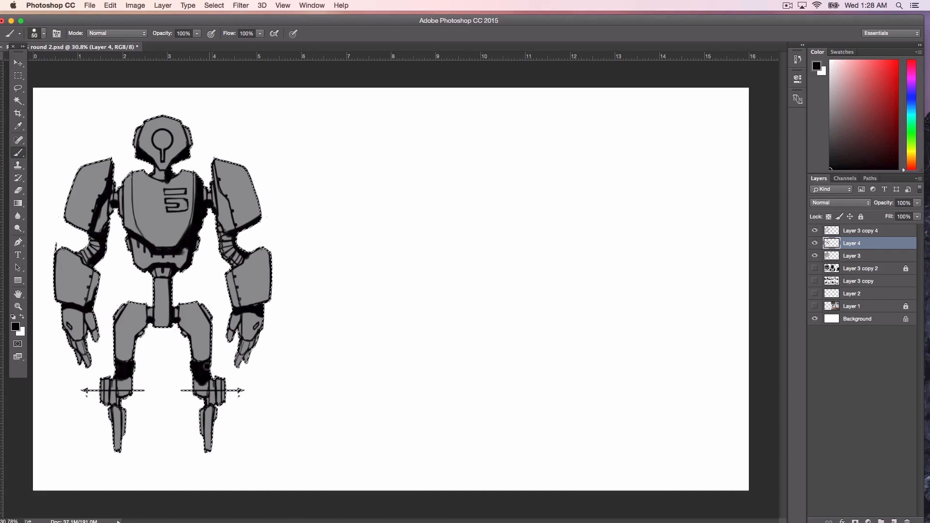
mouse_move(222, 388)
mouse_down()
mouse_move(207, 401)
mouse_move(197, 395)
mouse_move(223, 398)
mouse_move(209, 403)
mouse_move(212, 464)
mouse_up()
mouse_move(244, 365)
mouse_down()
mouse_move(259, 308)
mouse_move(273, 297)
mouse_move(265, 304)
mouse_move(272, 255)
mouse_move(265, 303)
mouse_move(269, 241)
mouse_move(260, 215)
mouse_up()
key(bracketleft)
key(bracketleft)
drag(98, 264, 99, 293)
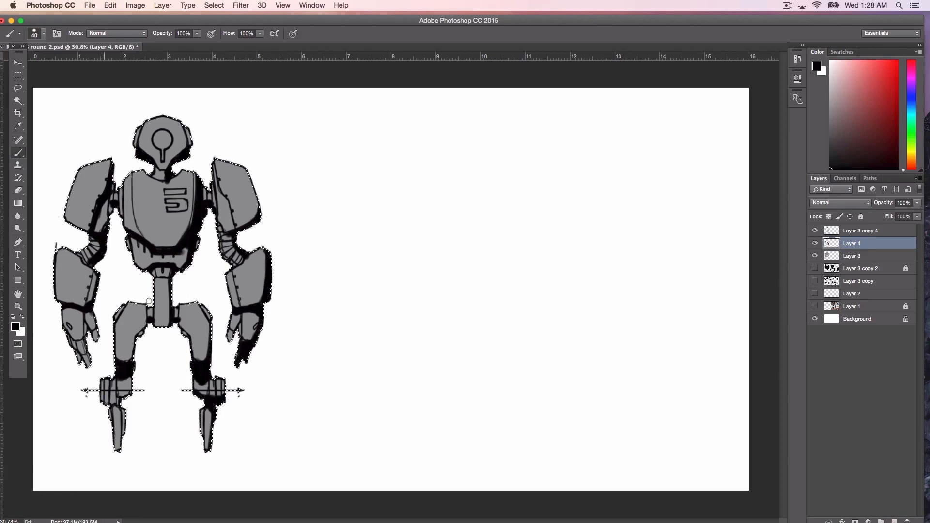
Add black shadows to the right elbow, the lower legs, the chest's right edge and the hip joint with a brush of about 50 px.
key(bracketright)
drag(234, 240, 238, 261)
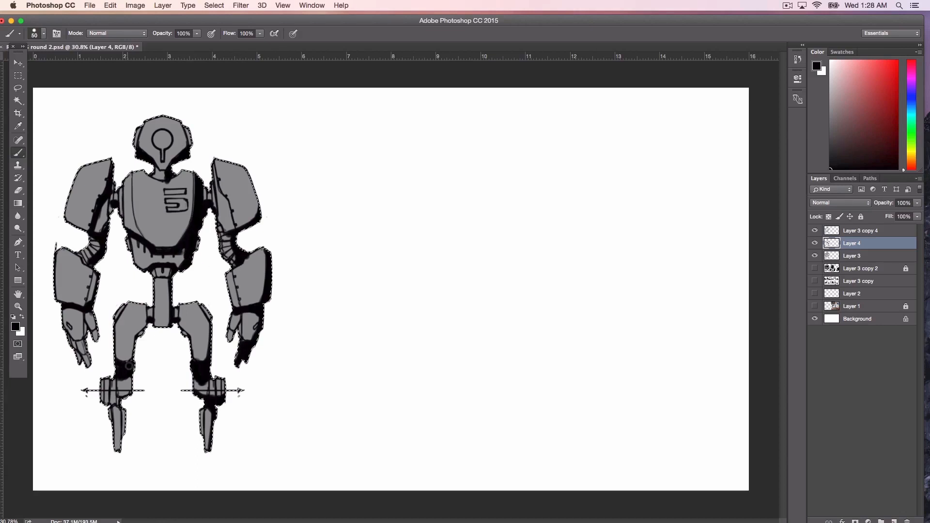
drag(129, 366, 129, 358)
key(bracketright)
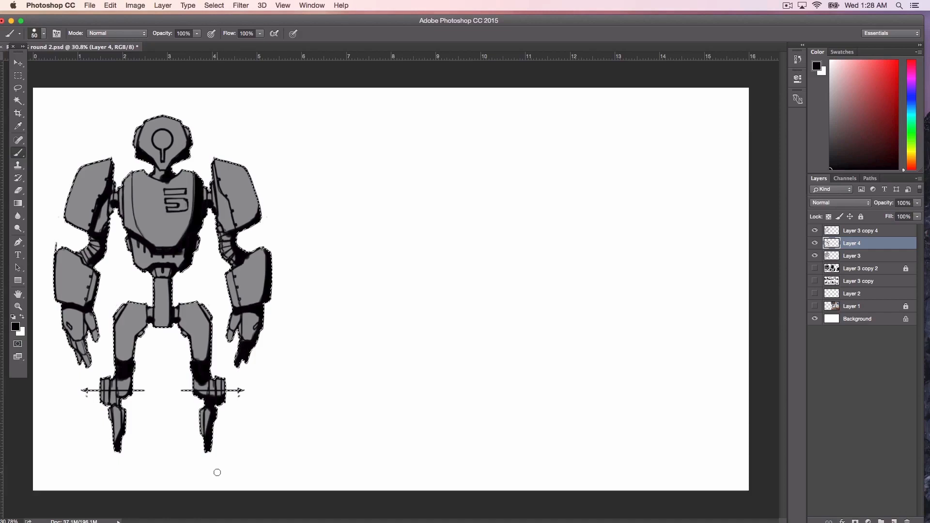
mouse_move(196, 197)
mouse_down()
mouse_move(197, 178)
mouse_move(197, 213)
mouse_up()
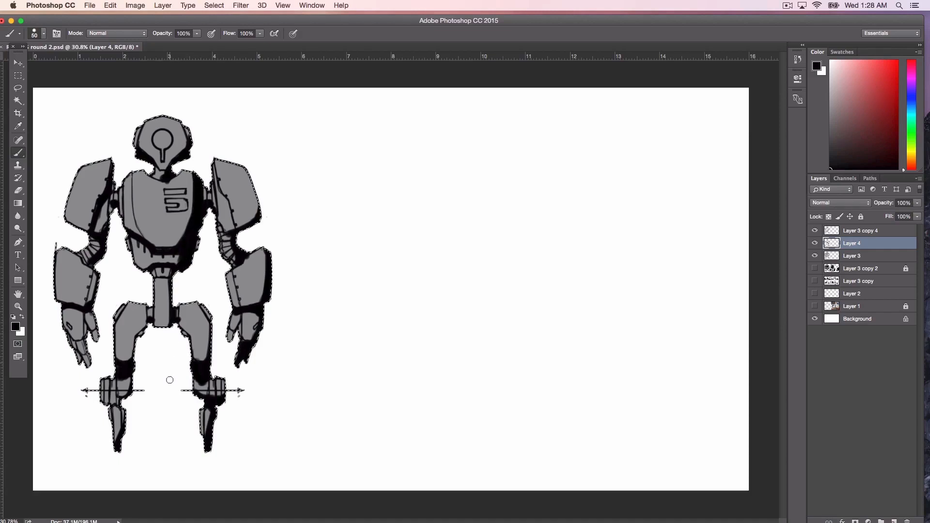
key(bracketleft)
drag(156, 319, 152, 319)
Lower the shading layer's opacity to 31% and deselect the robot.
click(917, 203)
drag(918, 213, 886, 222)
key(m)
click(64, 89)
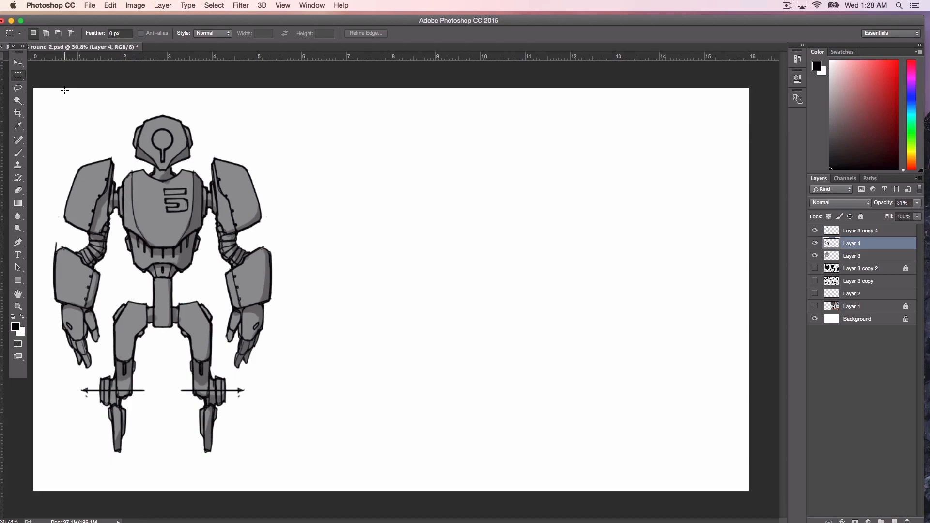
Switch to a soft round brush at 125 px and add soft shading to the robot's lower legs.
click(19, 152)
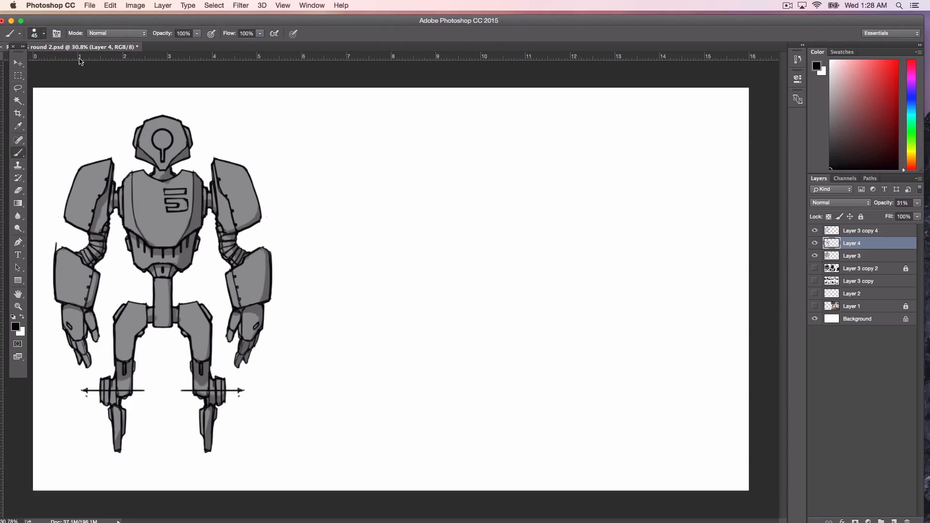
click(44, 34)
click(72, 133)
click(335, 71)
key(bracketright)
key(bracketright)
drag(121, 380, 141, 375)
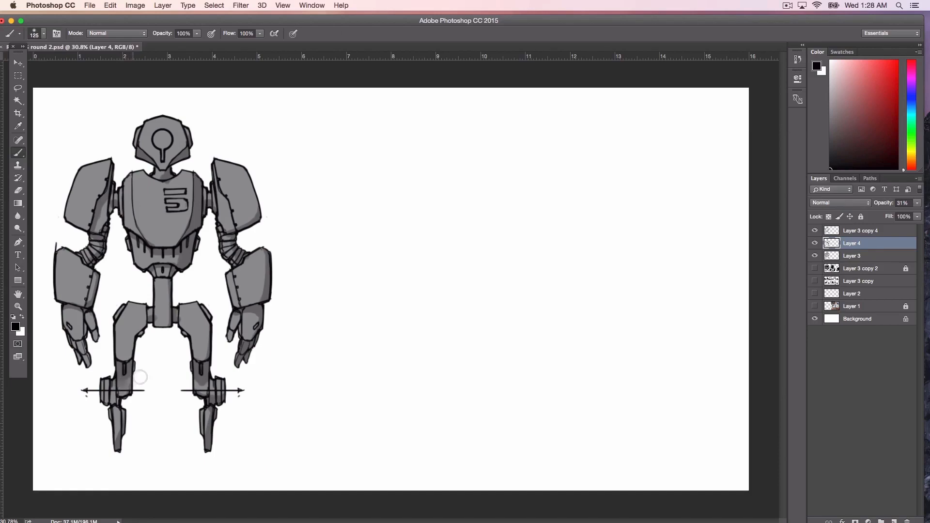
Soften and clean up the robot's shading with the eraser, reducing its size to 35 px.
click(18, 190)
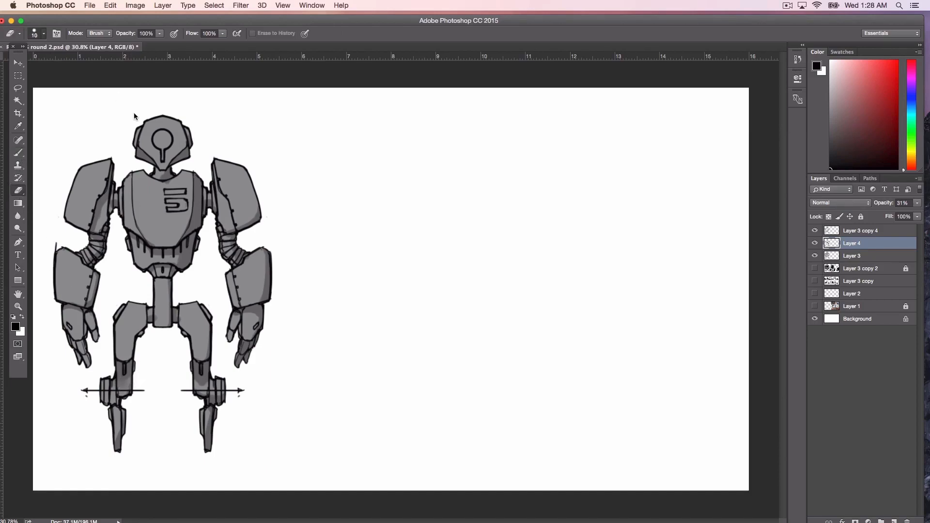
click(44, 34)
click(349, 62)
key(bracketright)
key(bracketright)
key(bracketright)
key(bracketleft)
key(bracketleft)
key(bracketleft)
key(bracketleft)
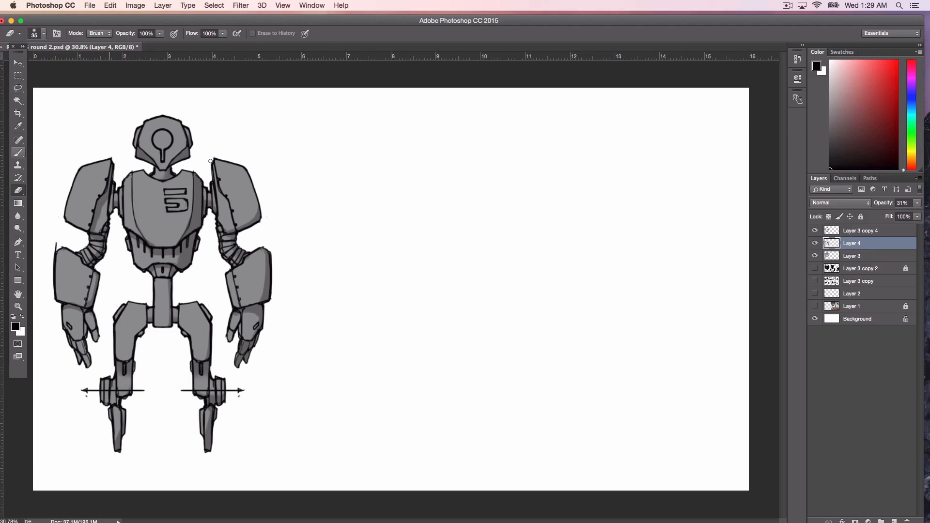
Load the gray fill layer as a selection, make the brush colour white and add a new layer above the shading layer.
click(829, 257)
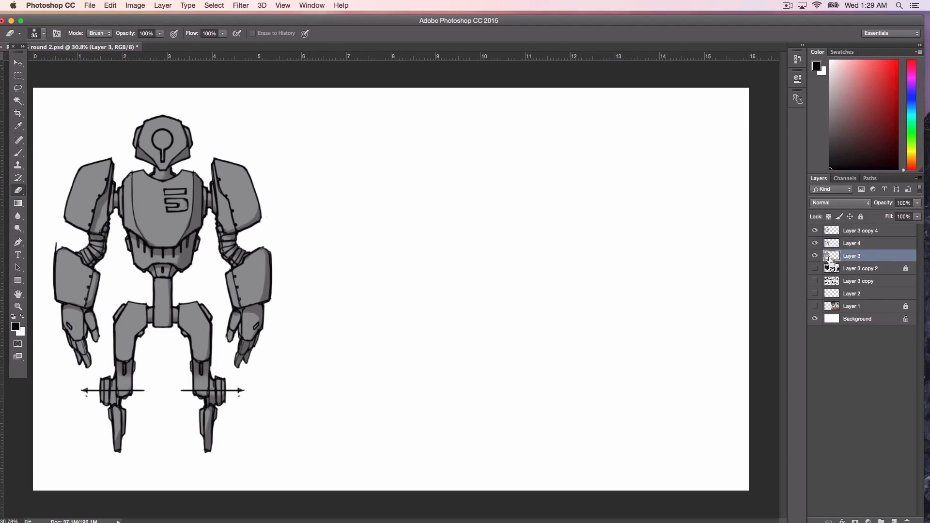
super+click(830, 258)
key(b)
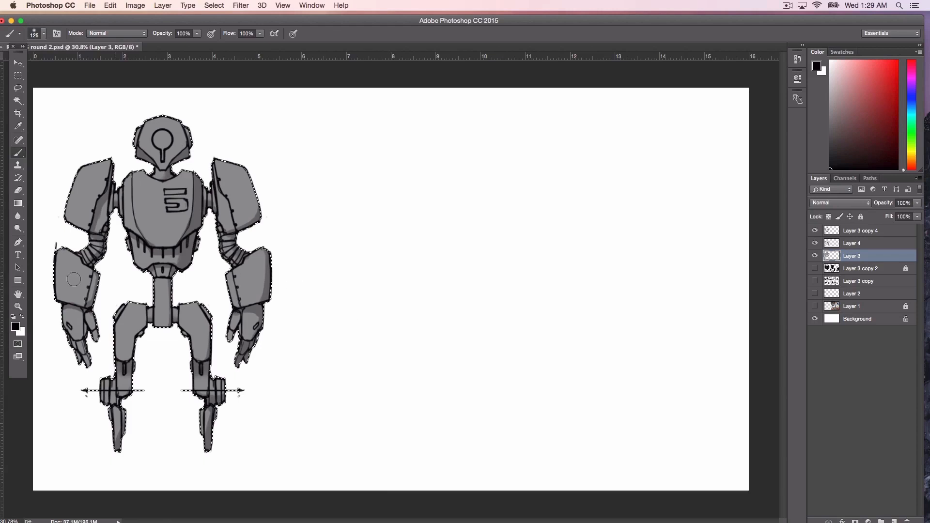
click(23, 318)
click(44, 34)
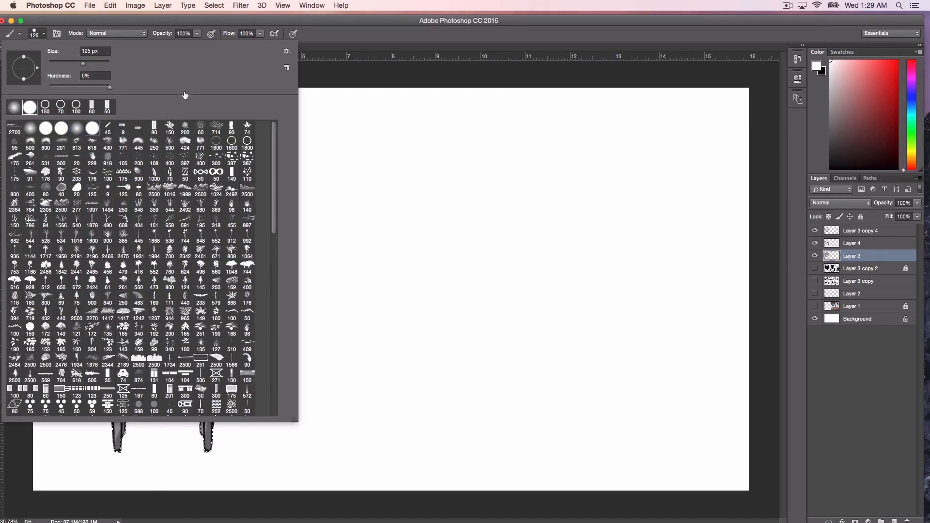
click(369, 73)
click(855, 243)
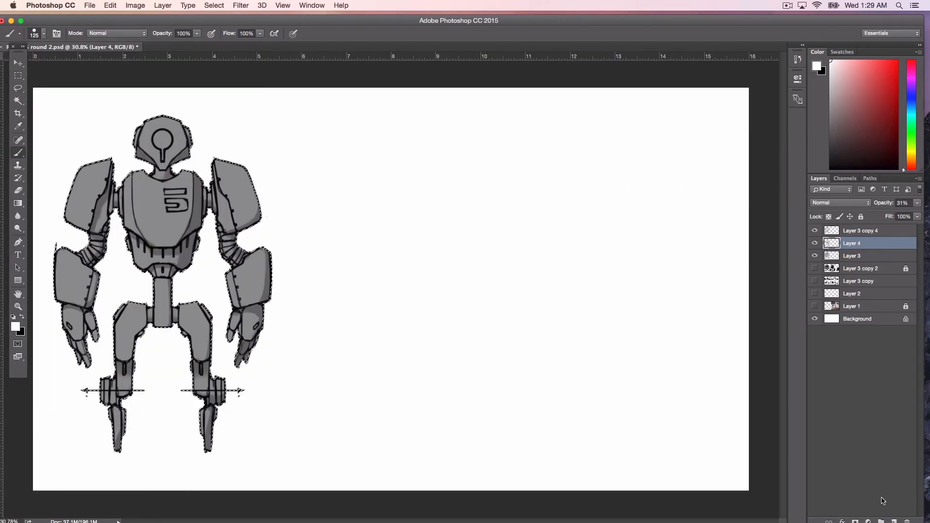
click(893, 519)
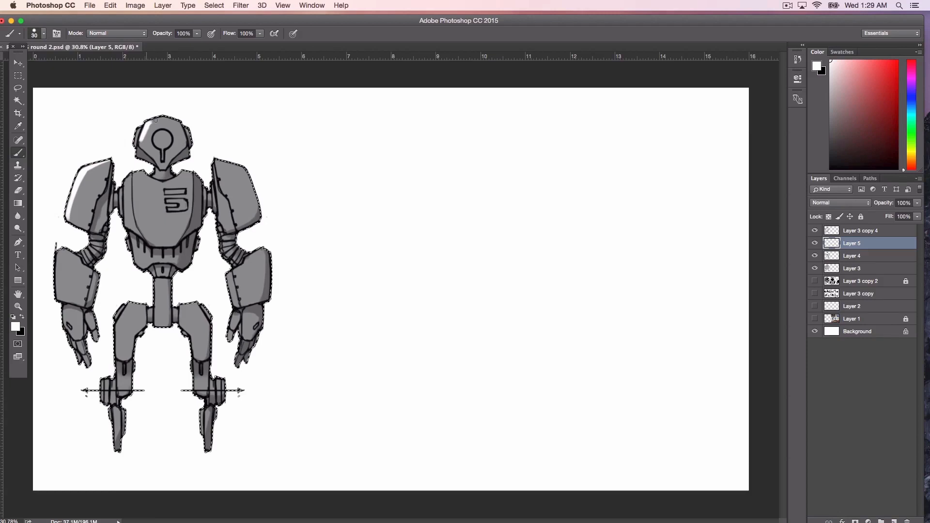
Paint thin white highlights along the left edges of the head, left forearm, hand and thigh with a brush of about 15 px.
key(bracketleft)
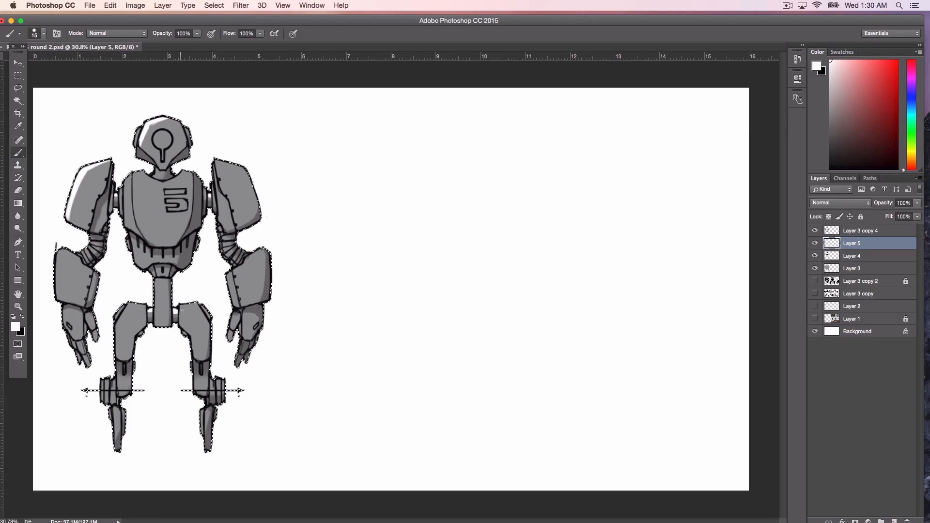
key(bracketleft)
drag(62, 250, 56, 292)
key(bracketright)
drag(78, 343, 84, 357)
drag(128, 306, 117, 341)
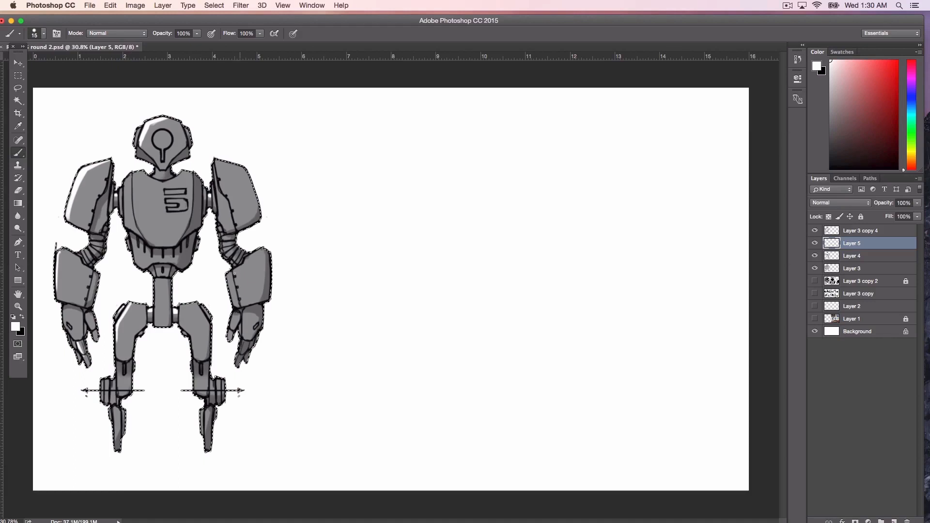
Add white highlights to the right forearm, chest and elbows, and soften the highlights with a 125 px eraser.
key(bracketleft)
drag(227, 275, 237, 267)
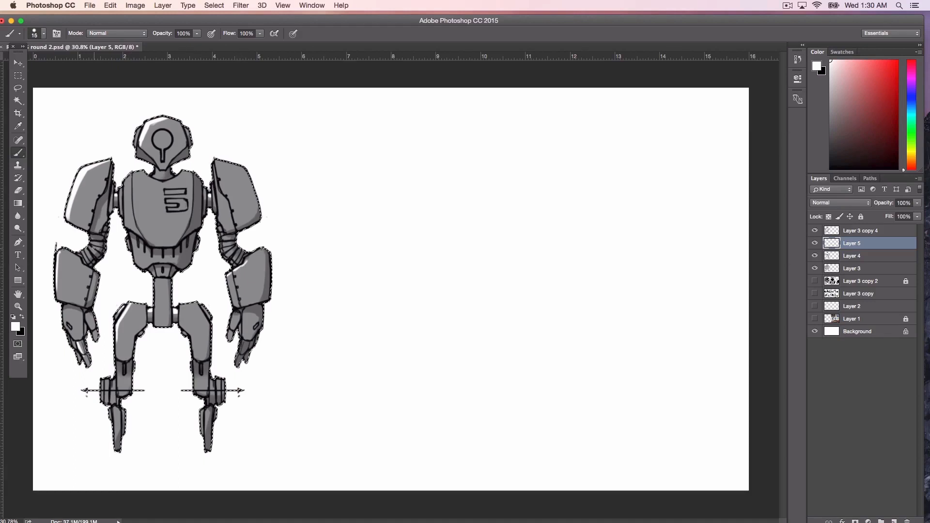
key(bracketright)
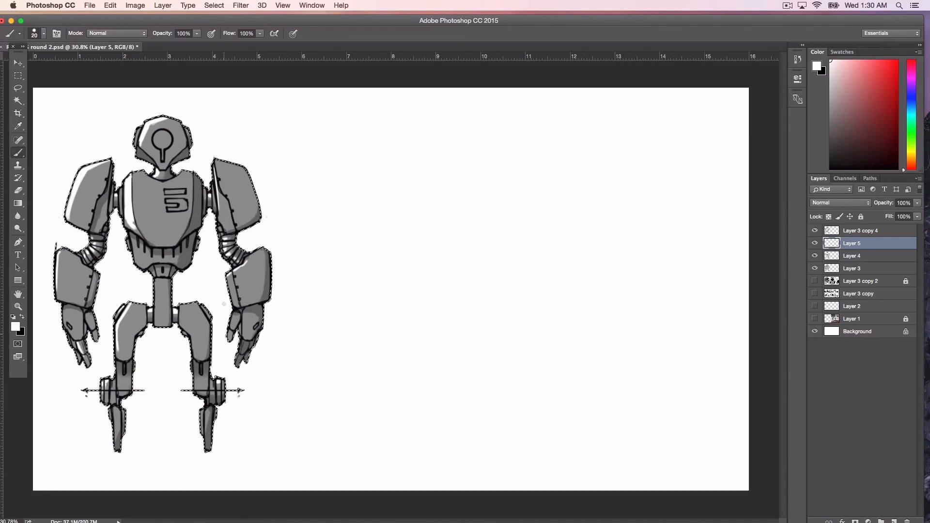
click(18, 190)
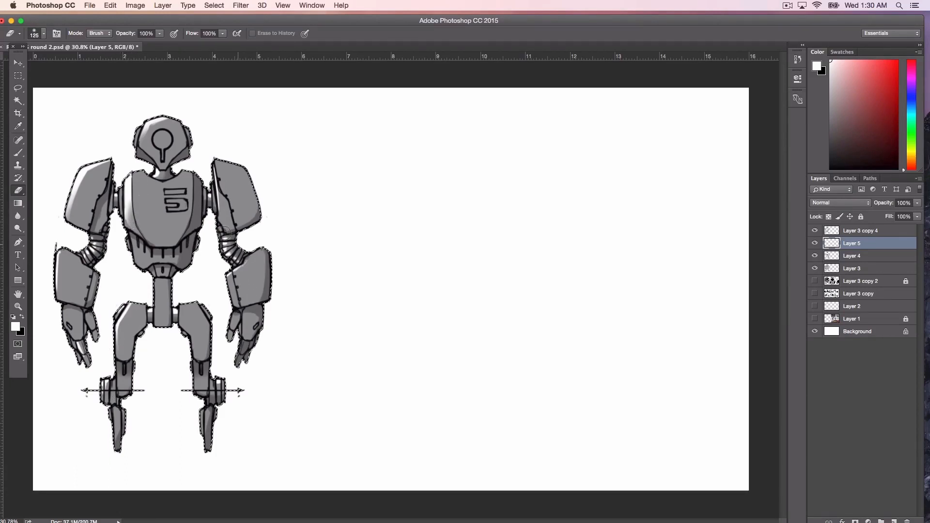
Deselect the robot and set the highlight layer's opacity to 50%.
click(19, 75)
key(super+d)
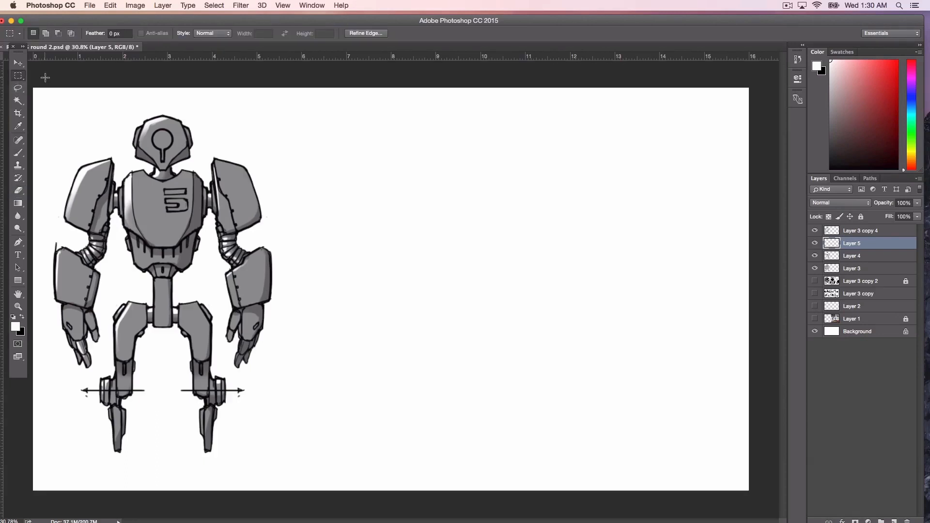
click(916, 203)
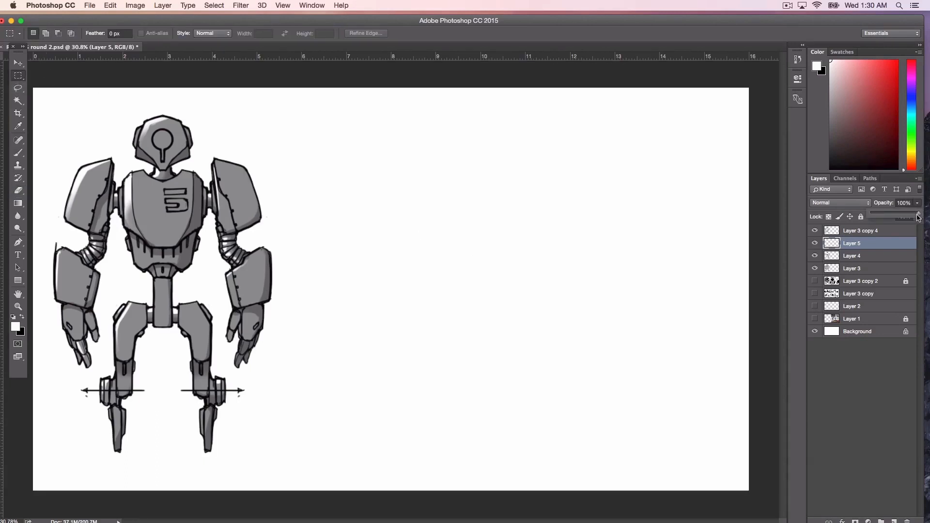
mouse_move(919, 218)
mouse_down()
mouse_move(890, 221)
mouse_move(899, 220)
mouse_up()
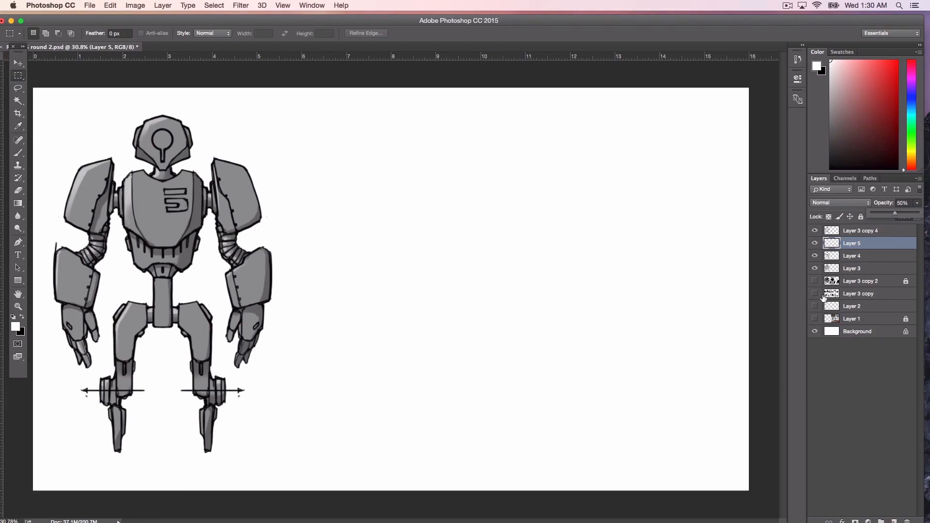
Toggle the fill, shading and highlight layers off and back on to compare their effect on the robot.
click(814, 246)
click(815, 268)
click(815, 268)
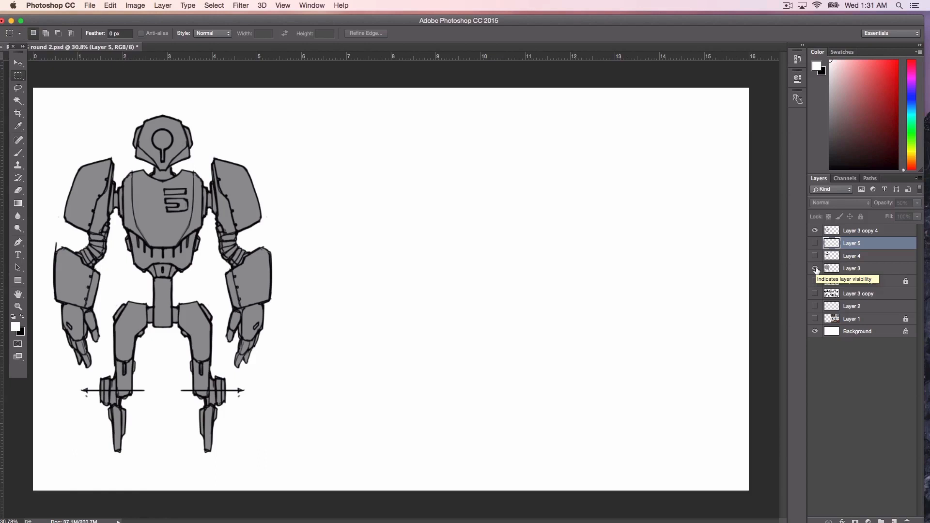
click(815, 256)
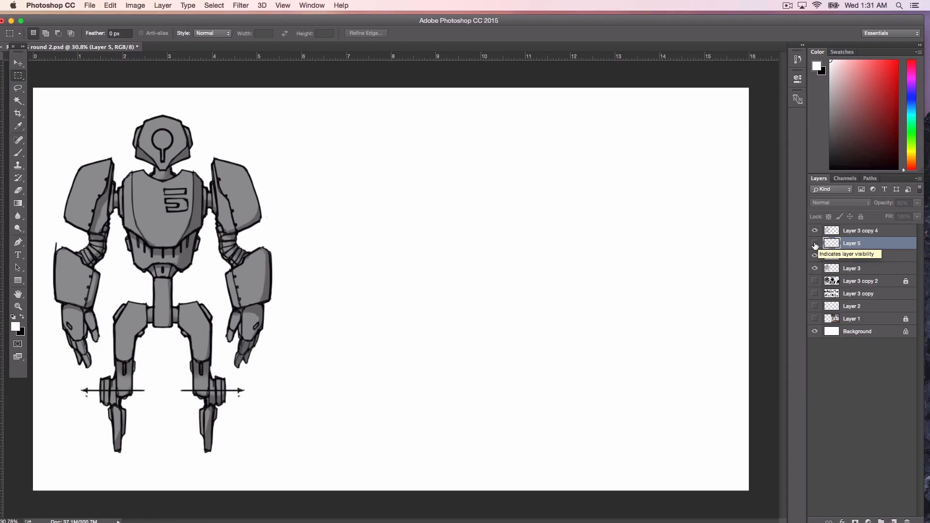
click(815, 244)
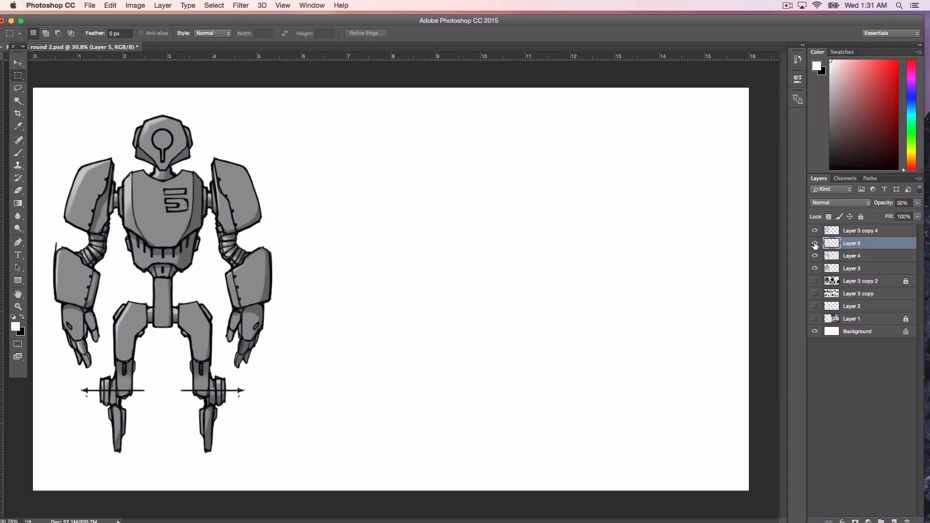